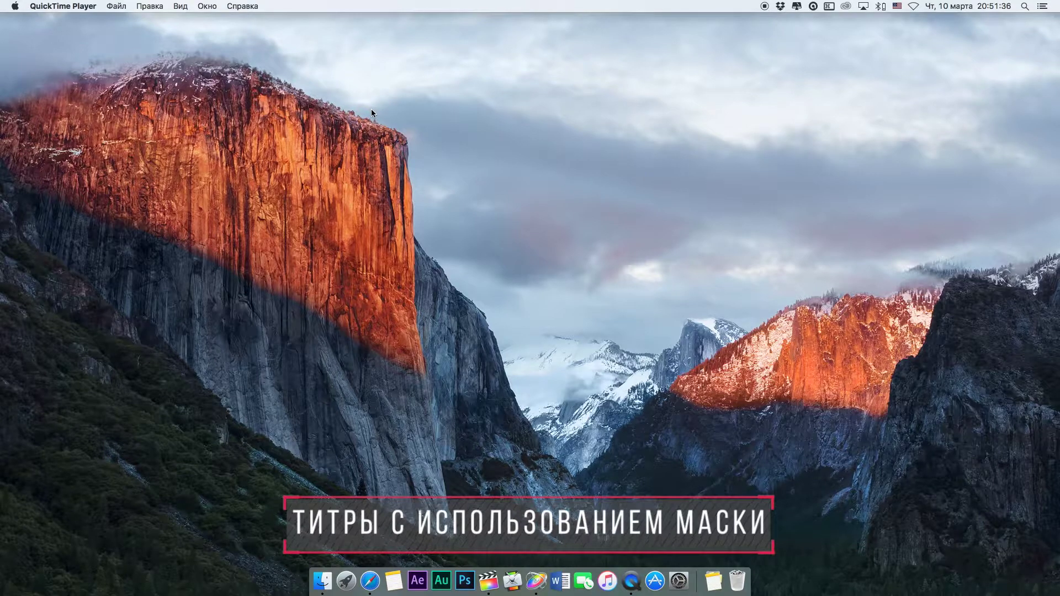
Launch Motion and create a Final Cut Title project at 1920x1080, 30 fps
{"action": "left_click", "coordinate": [535, 580]}
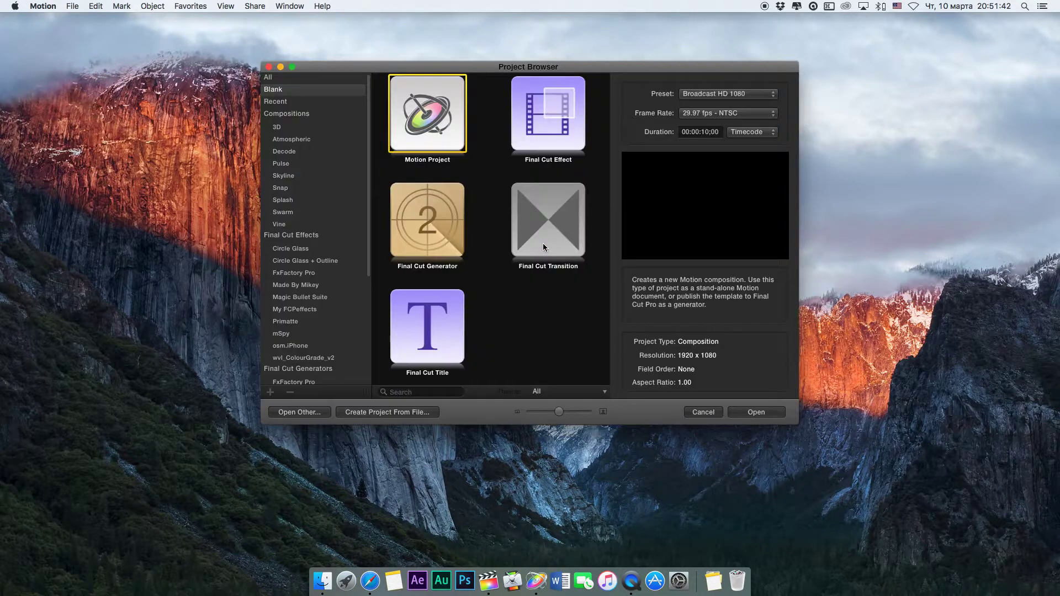
{"action": "left_click", "coordinate": [440, 360]}
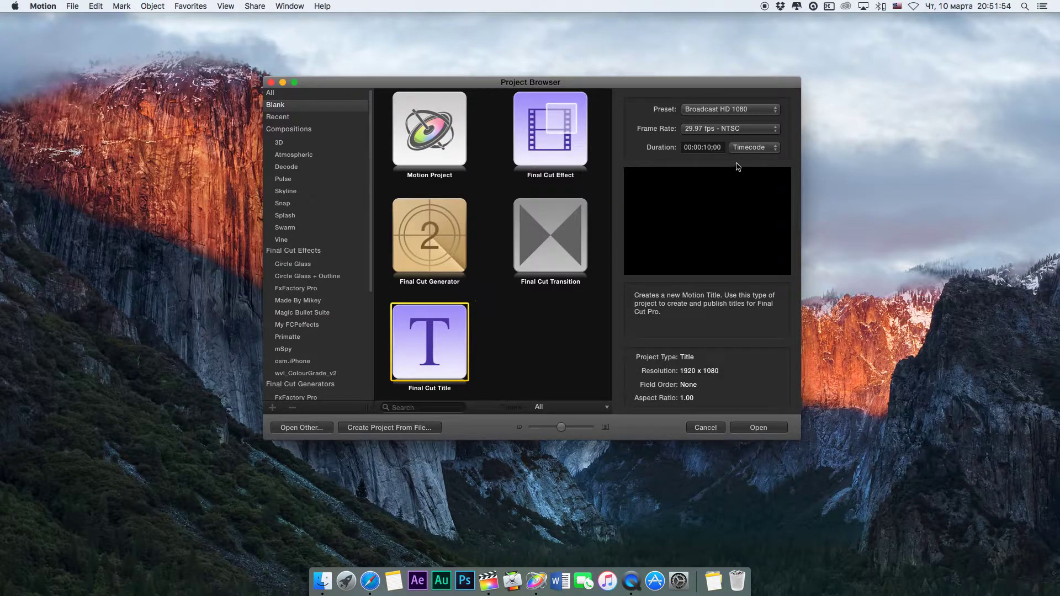
{"action": "left_click", "coordinate": [693, 129]}
{"action": "left_click", "coordinate": [689, 139]}
{"action": "left_click", "coordinate": [756, 431]}
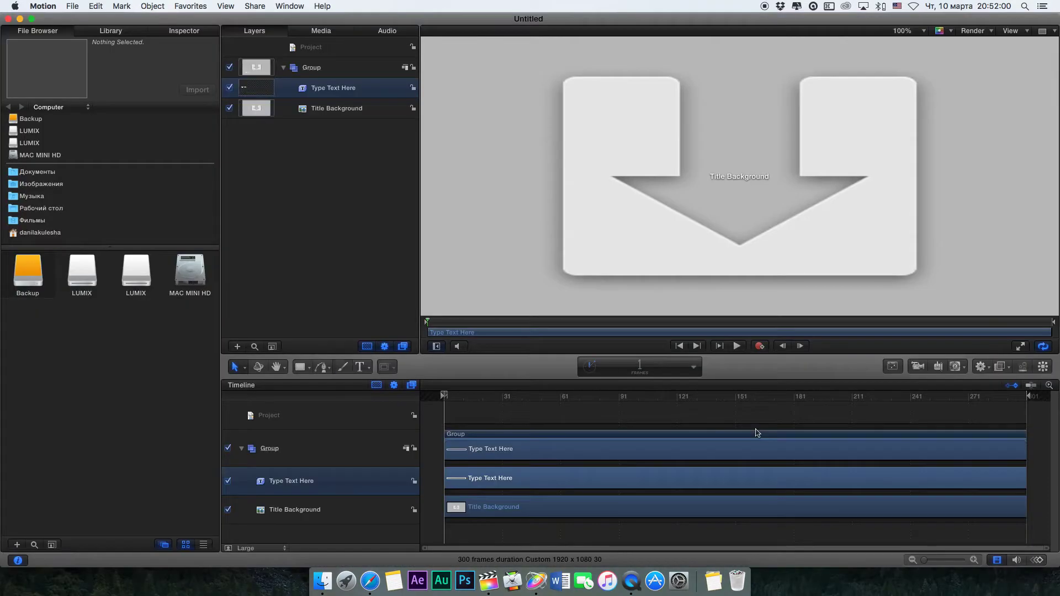
Fit the canvas, delete the Type Text Here layer, and rename Group to BG, collapsed
{"action": "left_click", "coordinate": [925, 32]}
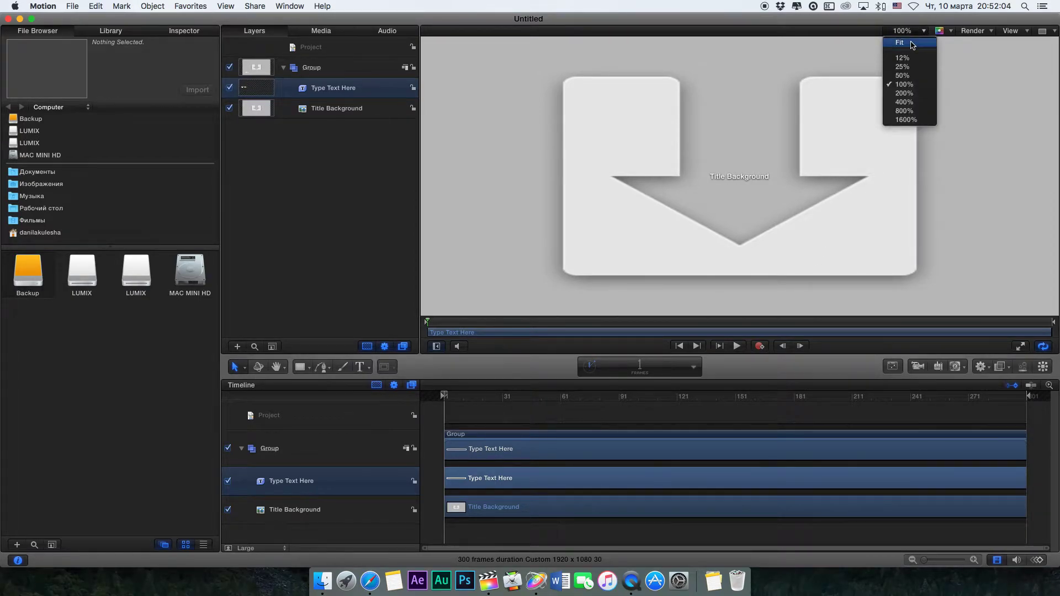
{"action": "left_click", "coordinate": [911, 43]}
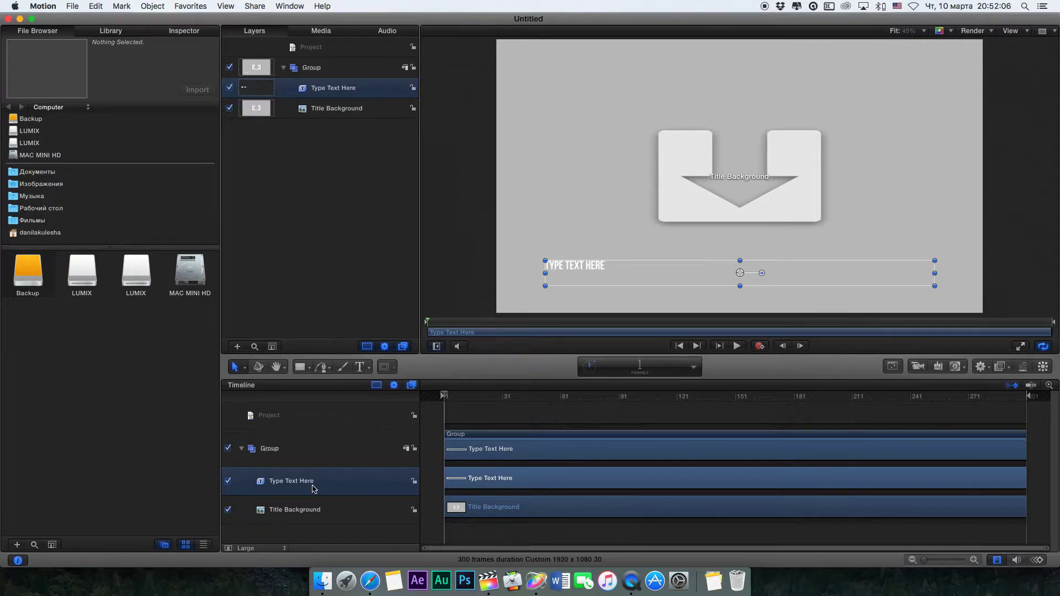
{"action": "key", "text": "Delete"}
{"action": "left_click", "coordinate": [290, 458]}
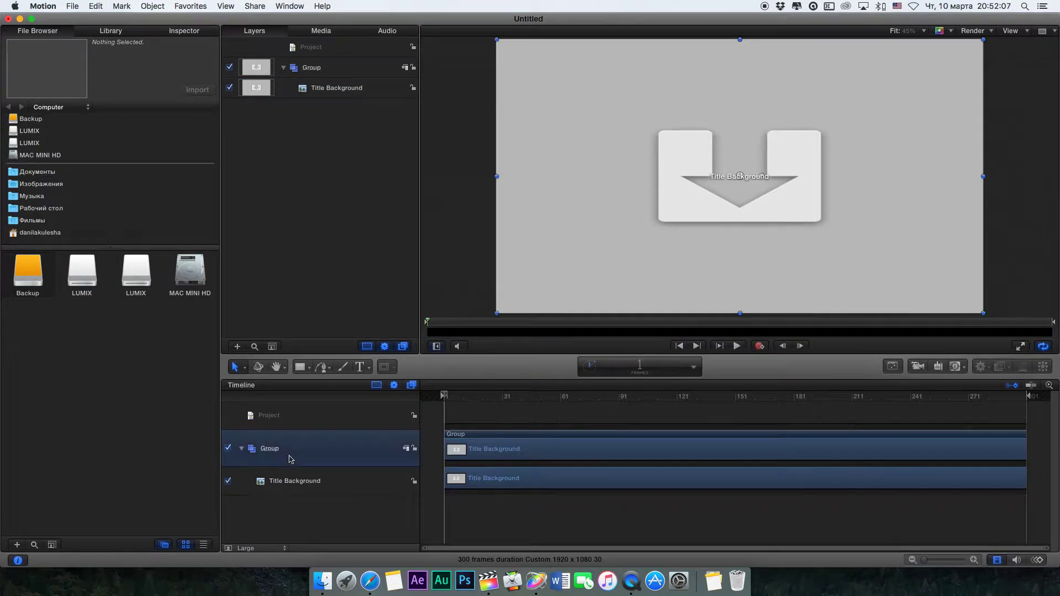
{"action": "double_click", "coordinate": [315, 68]}
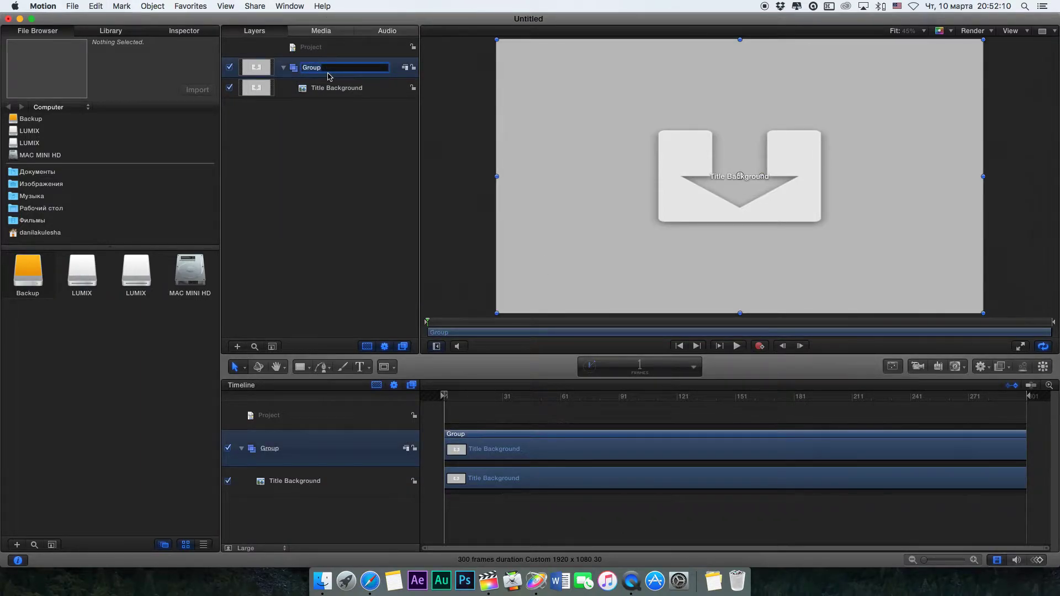
{"action": "type", "text": "BG"}
{"action": "key", "text": "Return"}
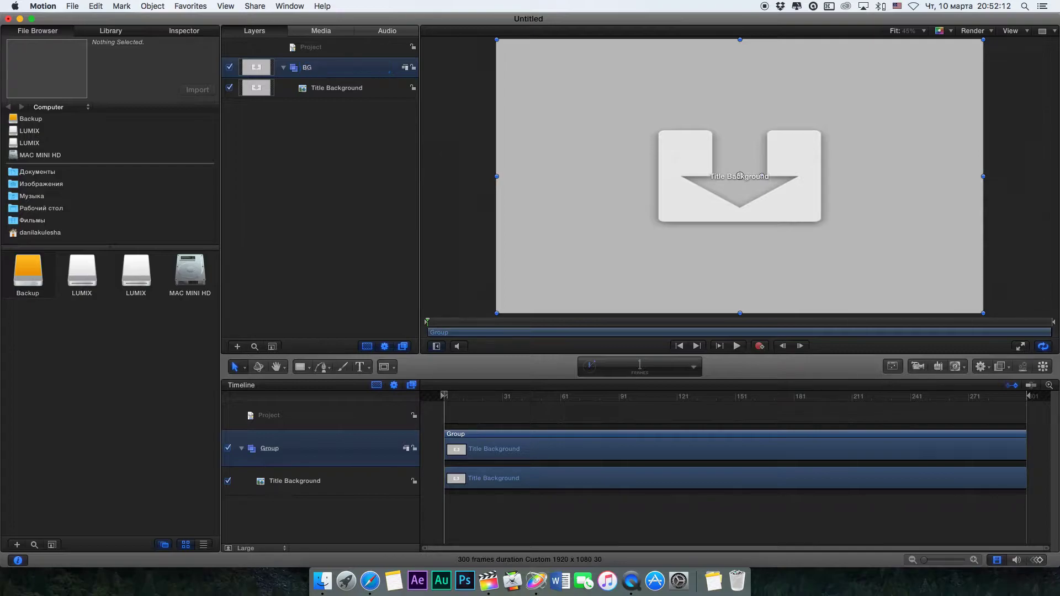
{"action": "left_click", "coordinate": [284, 67]}
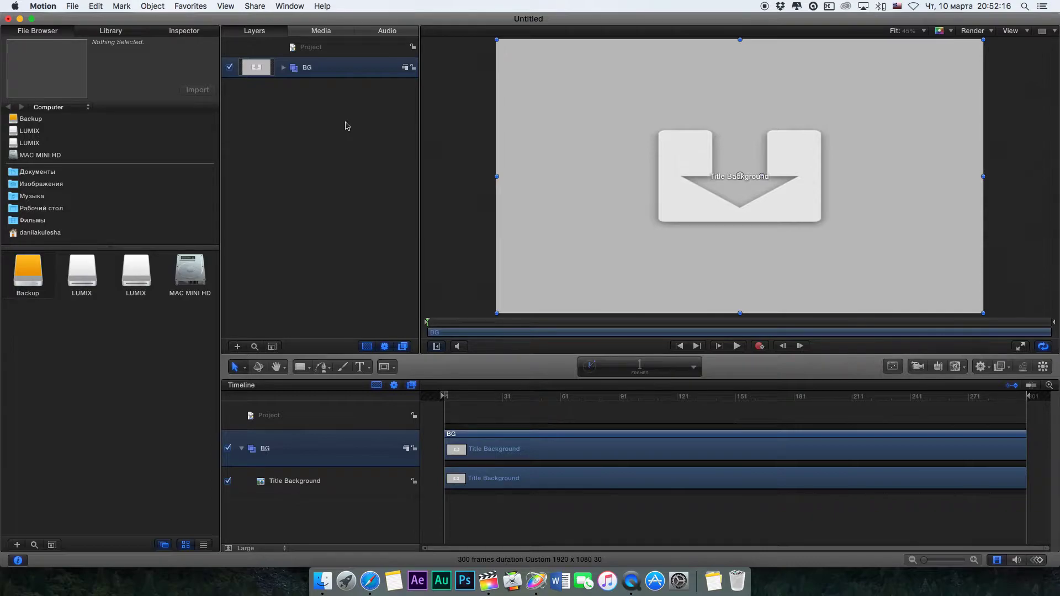
Add a new empty group above BG and select it
{"action": "right_click", "coordinate": [330, 146]}
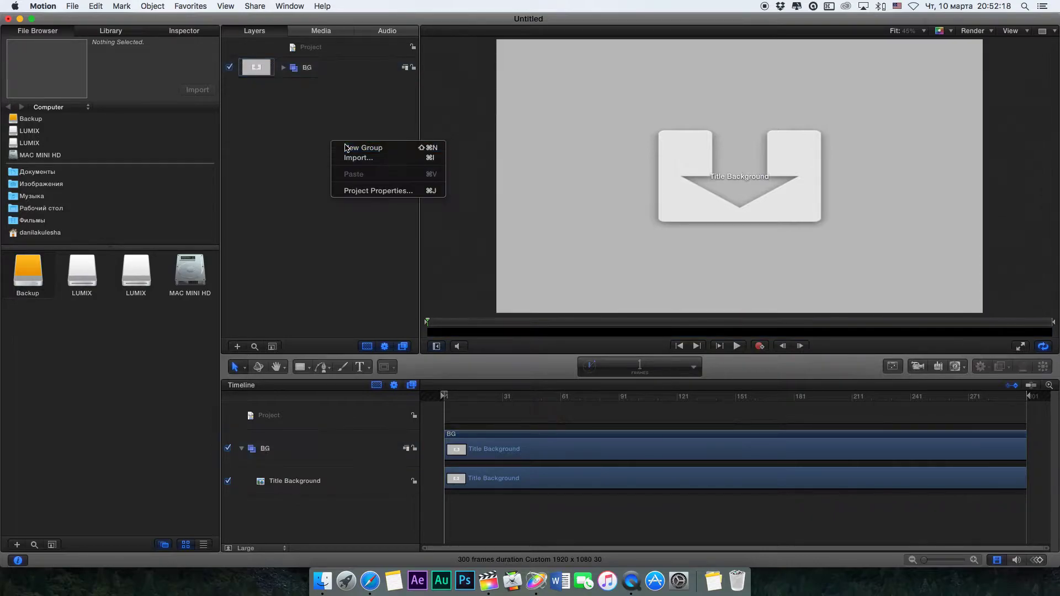
{"action": "left_click", "coordinate": [344, 147]}
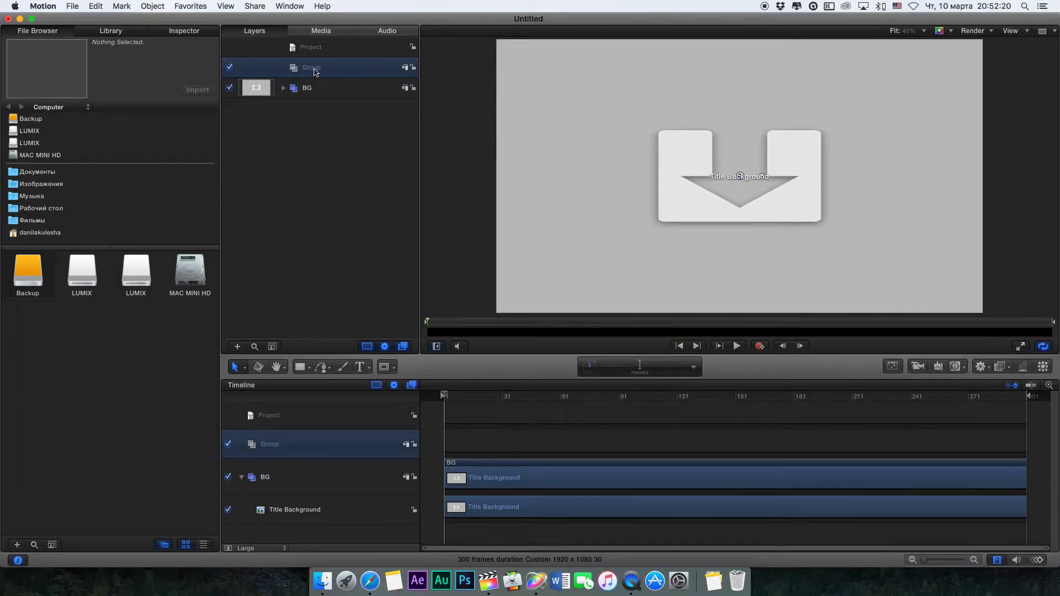
{"action": "double_click", "coordinate": [316, 68]}
{"action": "left_click", "coordinate": [335, 125]}
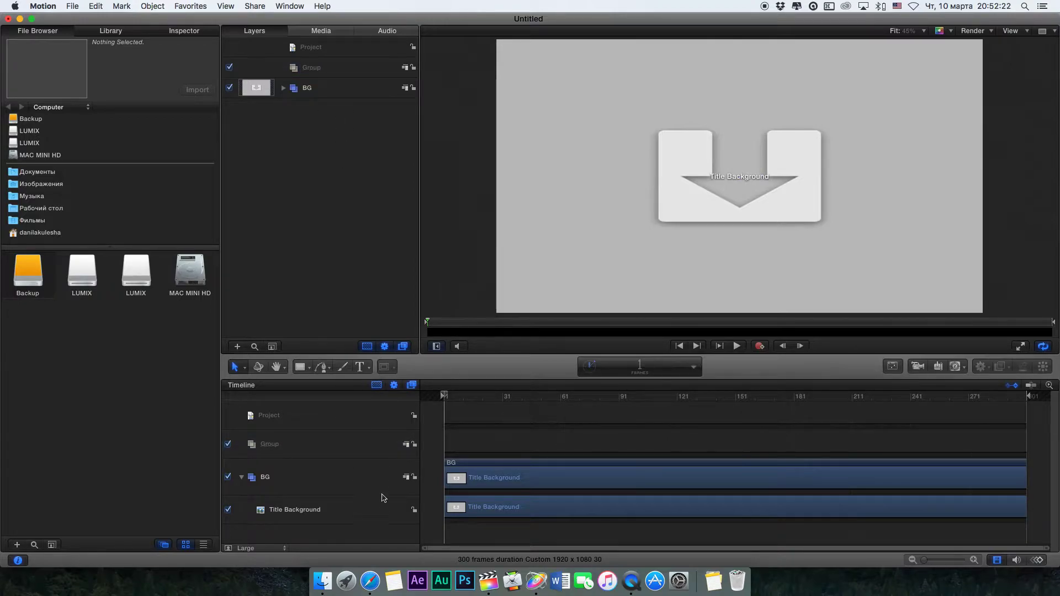
{"action": "left_click", "coordinate": [329, 449]}
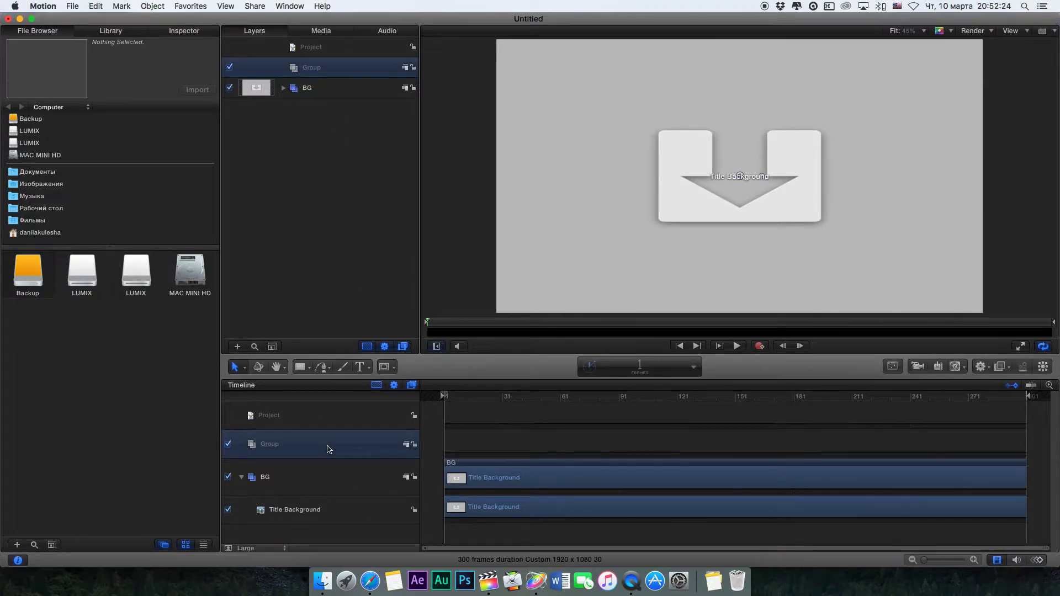
Draw a white rectangle in the new group, hide BG, and centre the rectangle
{"action": "left_click", "coordinate": [298, 367]}
{"action": "mouse_move", "coordinate": [602, 184]}
{"action": "left_mouse_down"}
{"action": "mouse_move", "coordinate": [629, 212]}
{"action": "mouse_move", "coordinate": [738, 258]}
{"action": "left_mouse_up"}
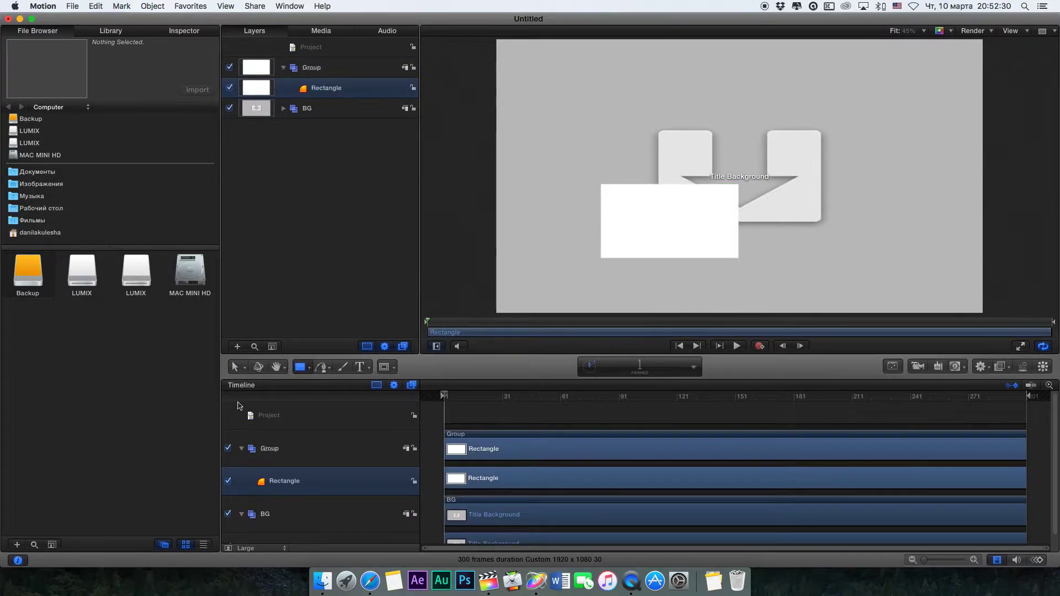
{"action": "left_click", "coordinate": [236, 367]}
{"action": "left_click_drag", "start_coordinate": [618, 243], "coordinate": [536, 194]}
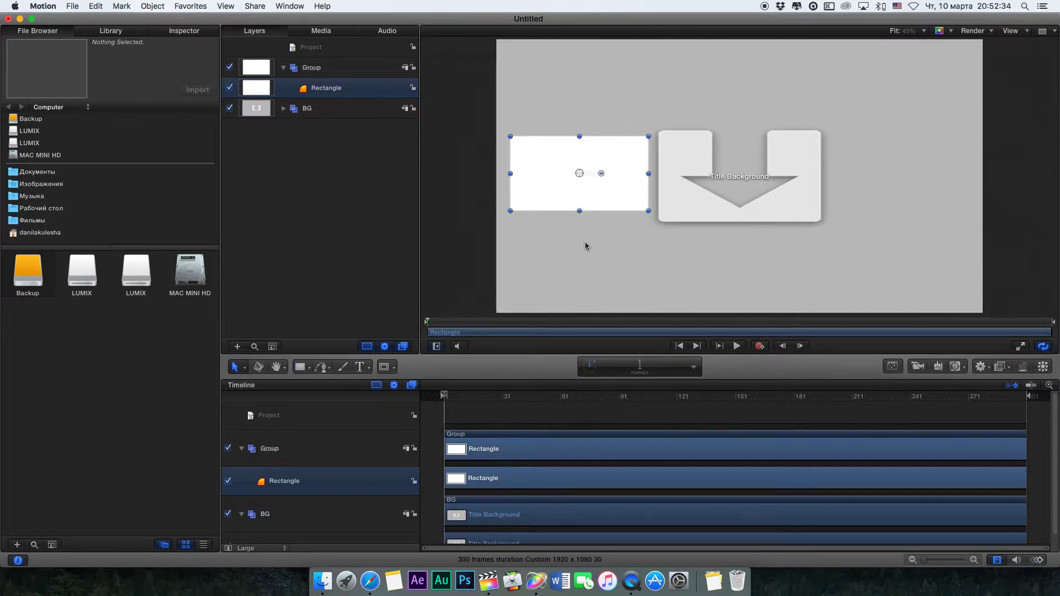
{"action": "scroll", "coordinate": [271, 445], "scroll_direction": "down", "scroll_amount": 1}
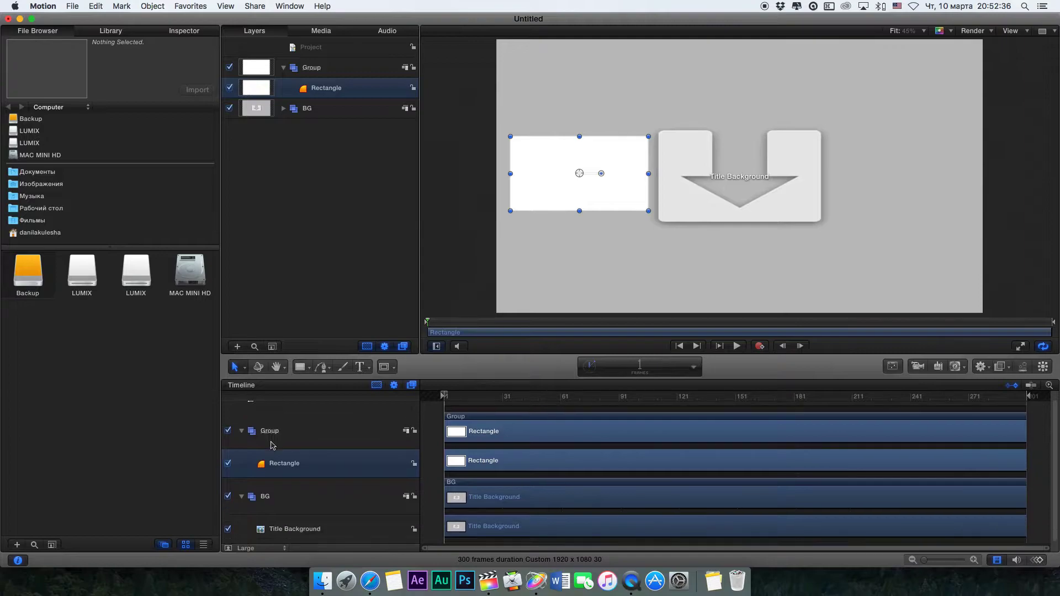
{"action": "left_click", "coordinate": [228, 497]}
{"action": "left_click_drag", "start_coordinate": [580, 173], "coordinate": [662, 171]}
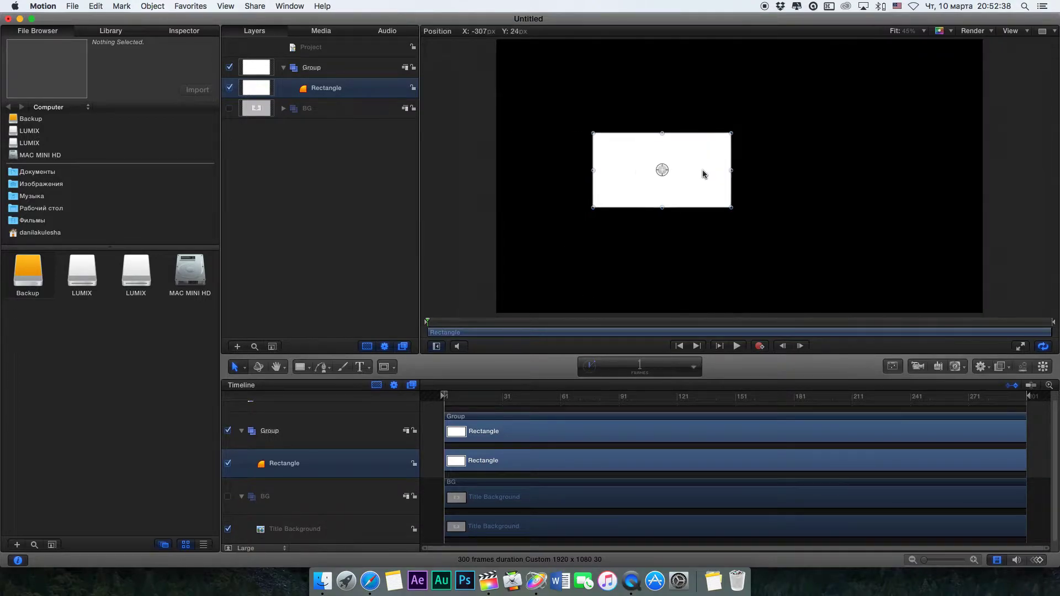
{"action": "left_click", "coordinate": [769, 231]}
{"action": "left_click", "coordinate": [673, 140]}
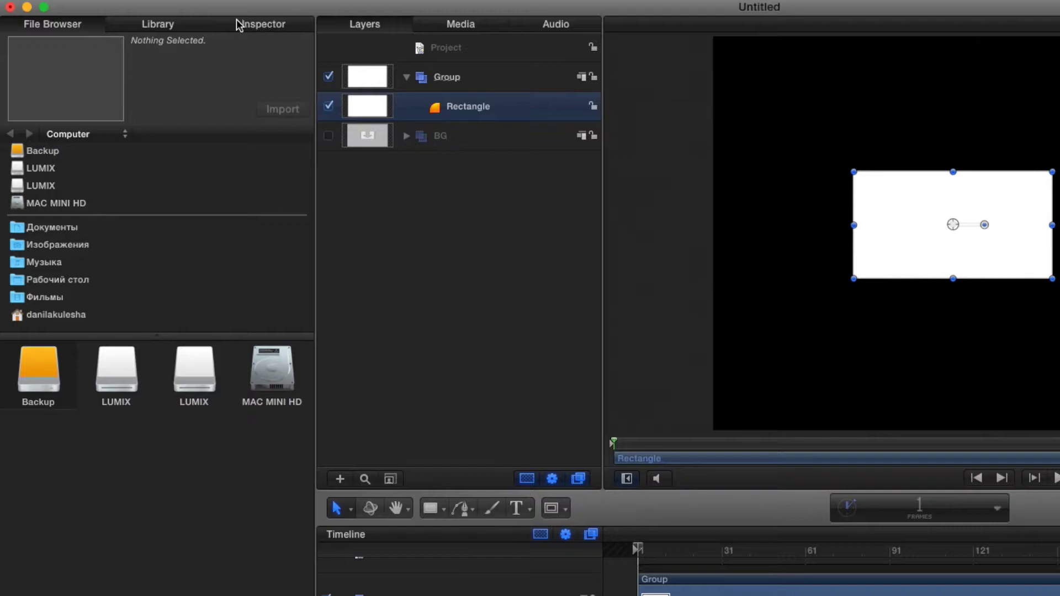
Turn off the rectangle's fill, enable a width-8 outline, and adjust its corner roundness
{"action": "left_click", "coordinate": [239, 24]}
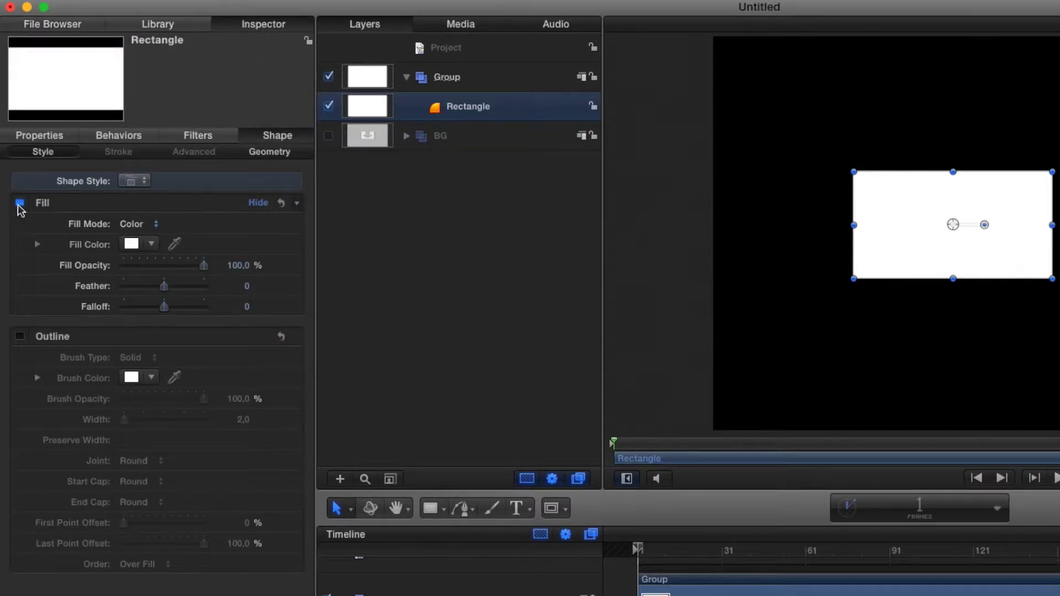
{"action": "left_click", "coordinate": [19, 204]}
{"action": "left_click", "coordinate": [20, 337]}
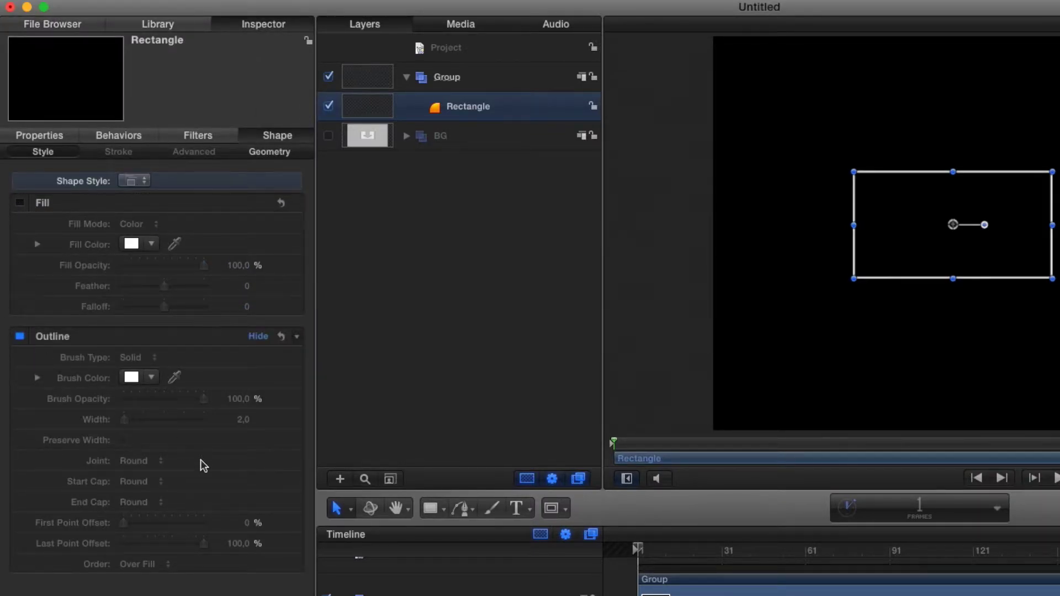
{"action": "left_click_drag", "start_coordinate": [124, 419], "coordinate": [131, 420]}
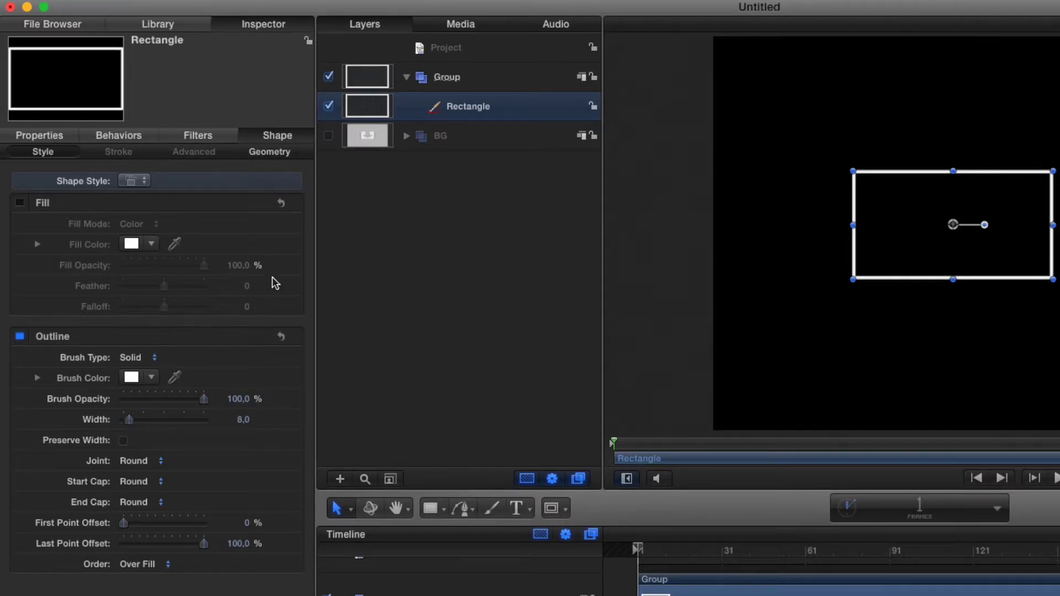
{"action": "left_click", "coordinate": [266, 152]}
{"action": "mouse_move", "coordinate": [125, 203]}
{"action": "left_mouse_down"}
{"action": "mouse_move", "coordinate": [186, 206]}
{"action": "mouse_move", "coordinate": [66, 204]}
{"action": "left_mouse_up"}
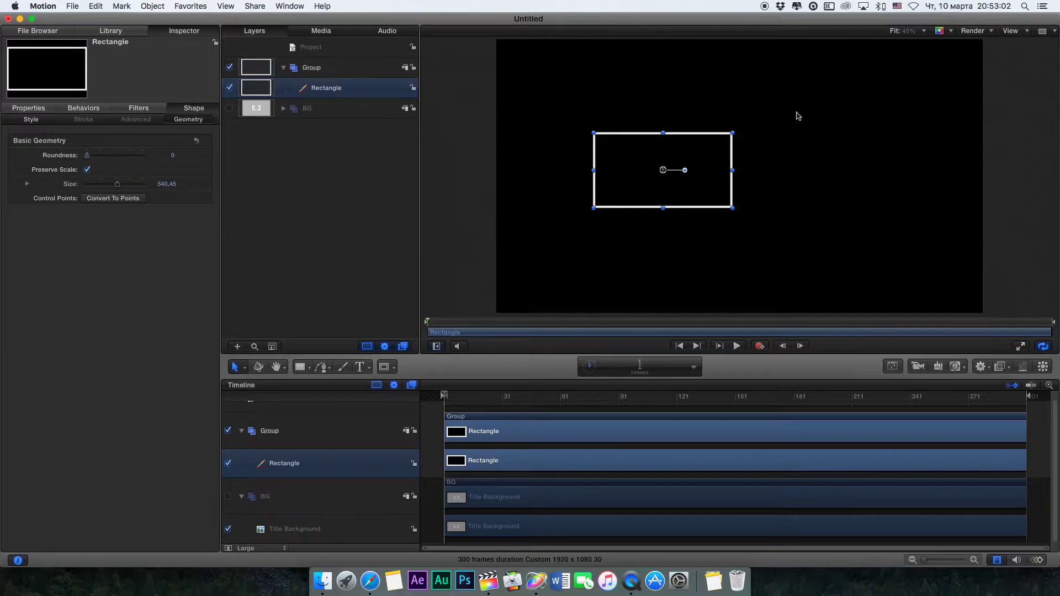
Rename the rectangle's group to 'Rectangle' and select the shape layer
{"action": "double_click", "coordinate": [294, 469]}
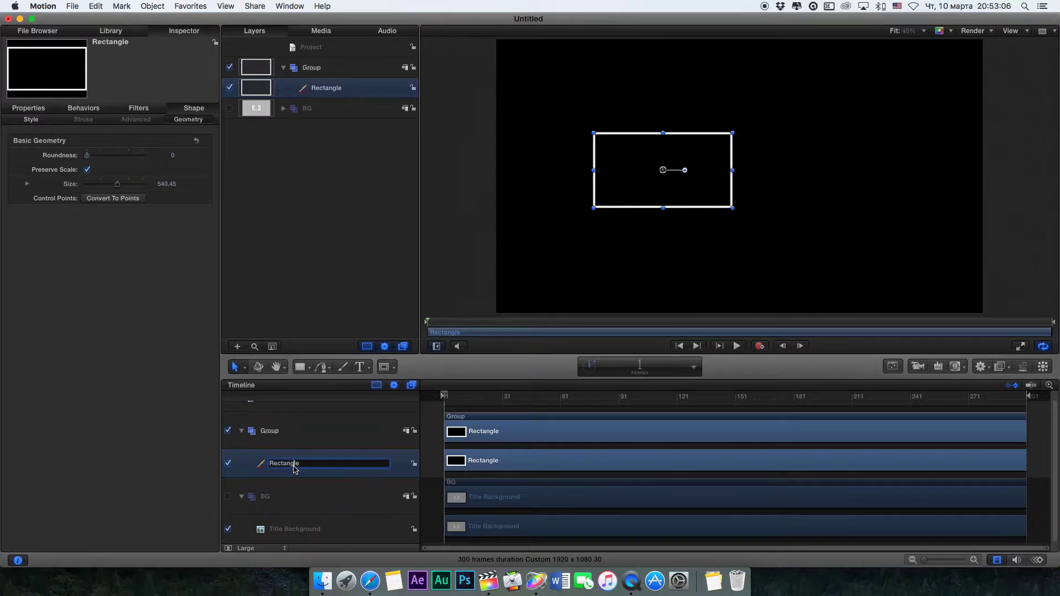
{"action": "left_click", "coordinate": [281, 434]}
{"action": "double_click", "coordinate": [279, 434]}
{"action": "type", "text": "Rectangle"}
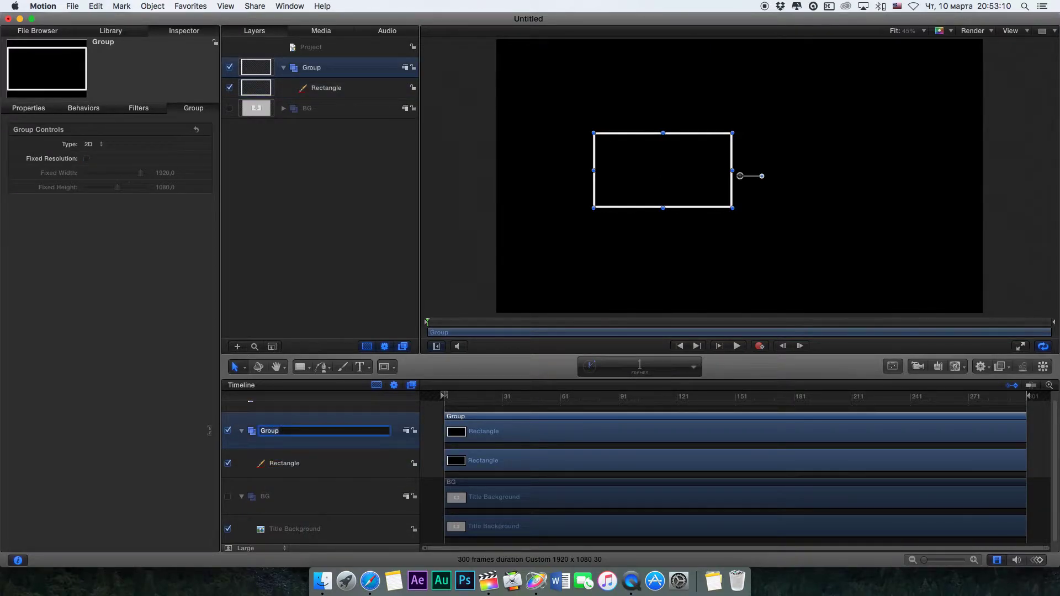
{"action": "key", "text": "Return"}
{"action": "left_click", "coordinate": [324, 468]}
{"action": "left_click", "coordinate": [334, 443]}
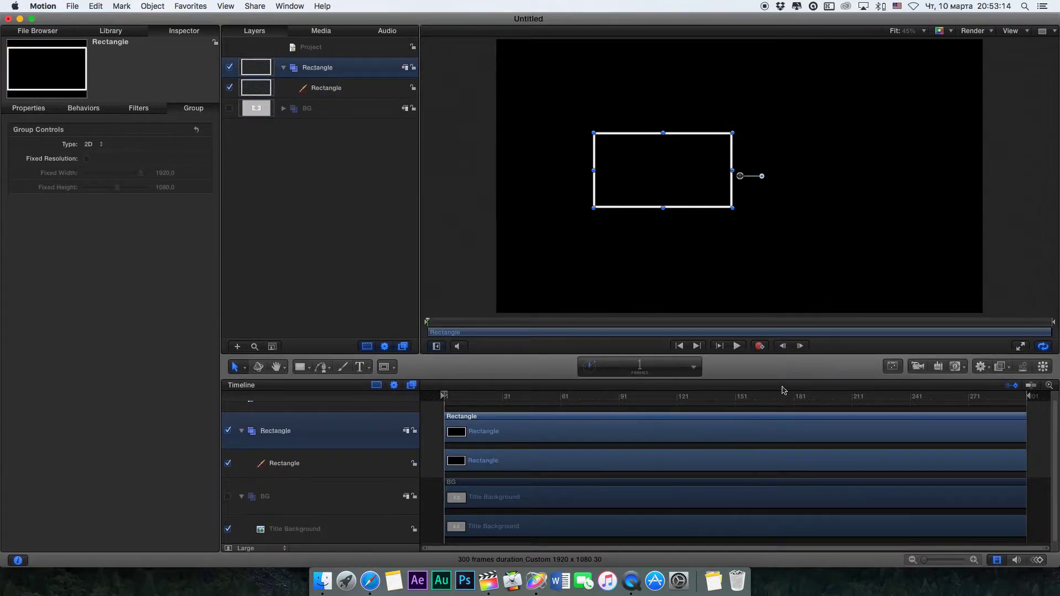
{"action": "left_click", "coordinate": [337, 473]}
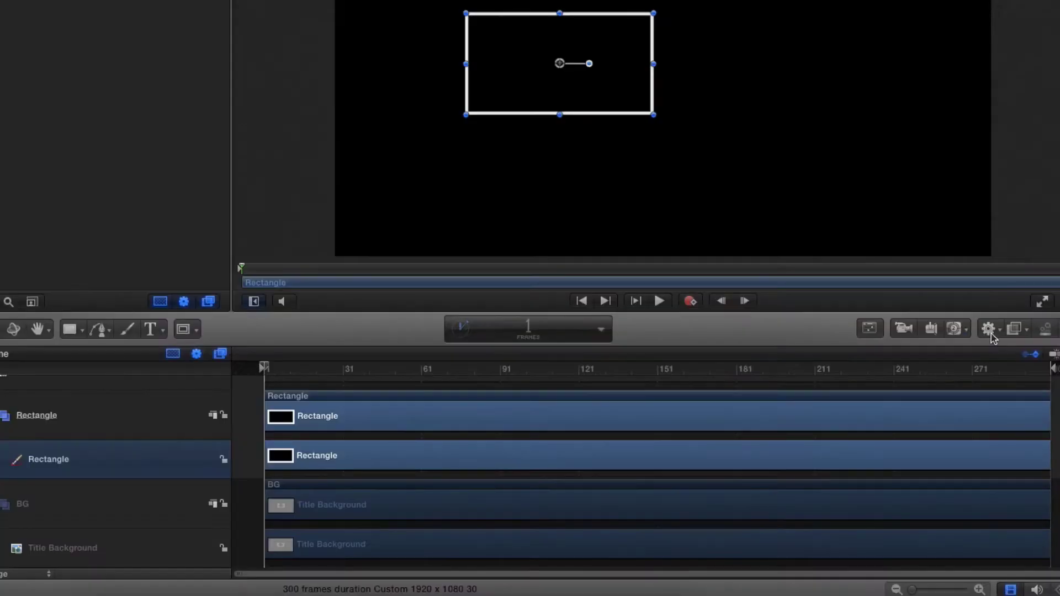
Add a Write On behaviour to the rectangle, trimmed to about 19 frames
{"action": "left_click", "coordinate": [990, 331]}
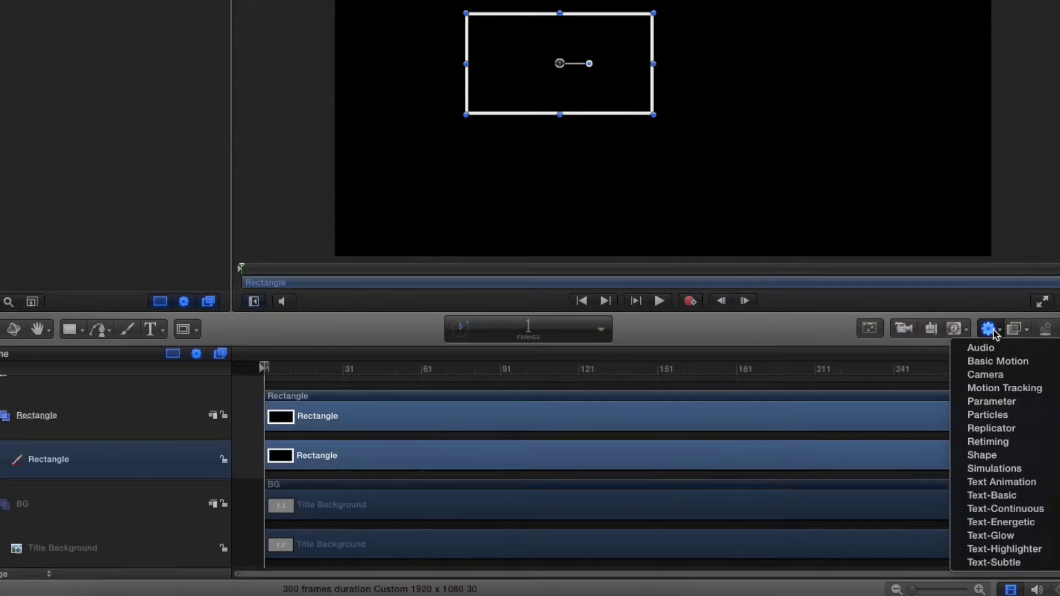
{"action": "mouse_move", "coordinate": [992, 460]}
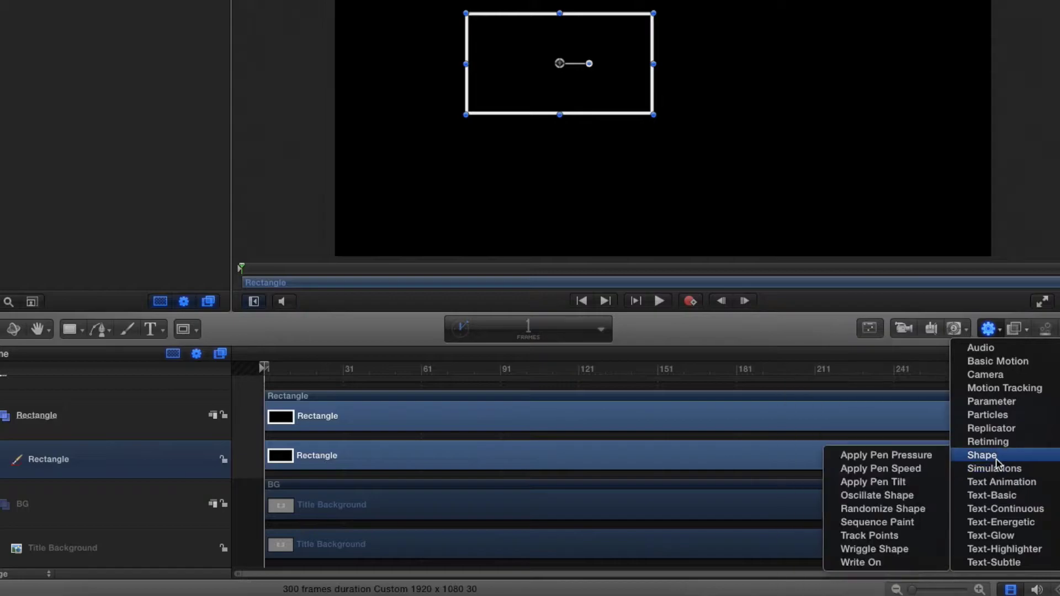
{"action": "left_click", "coordinate": [848, 563]}
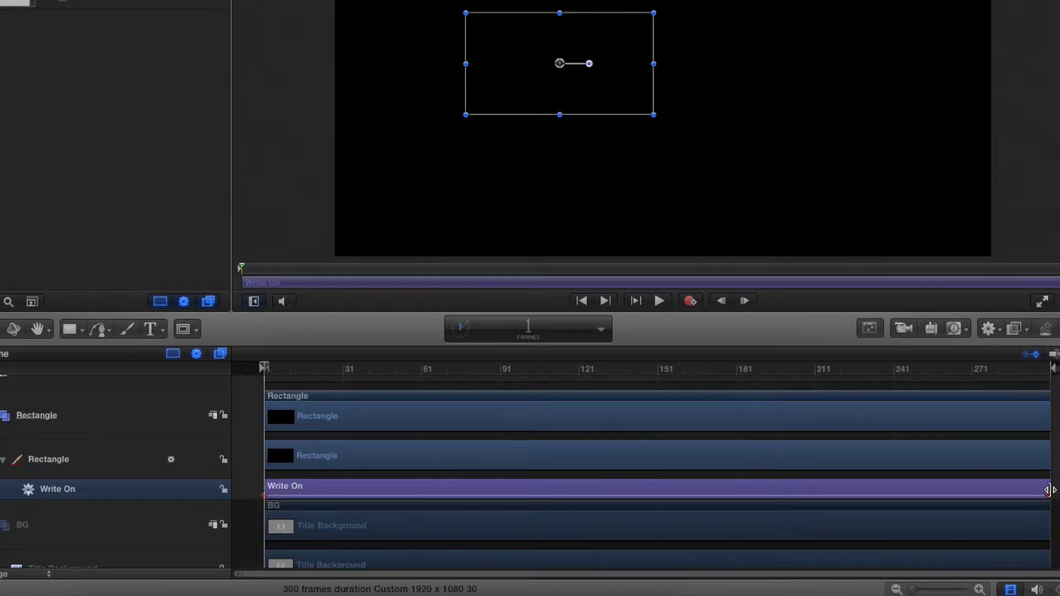
{"action": "left_click_drag", "start_coordinate": [1049, 489], "coordinate": [296, 491]}
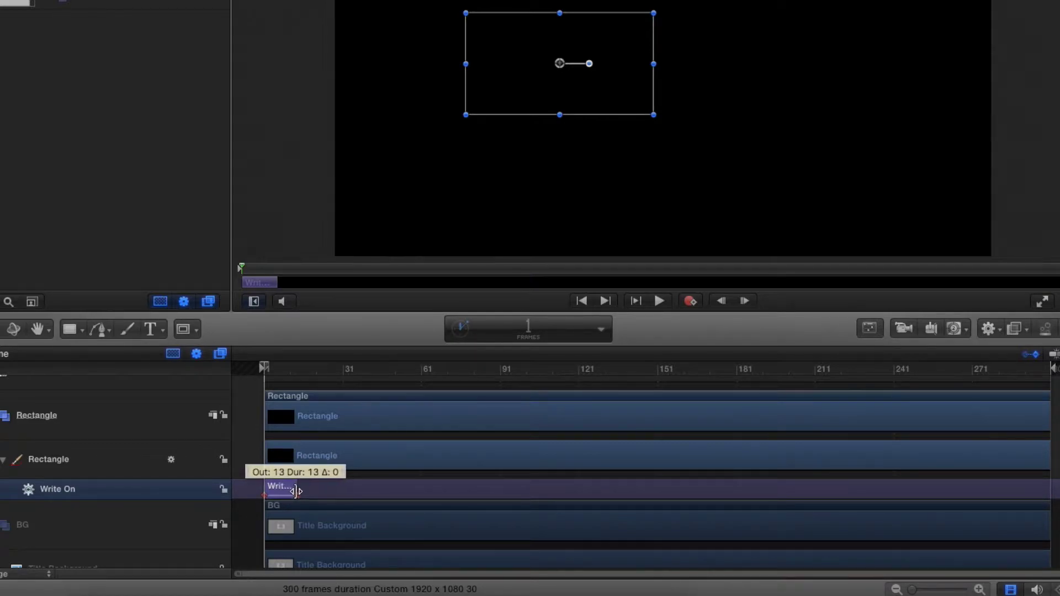
{"action": "left_click_drag", "start_coordinate": [296, 491], "coordinate": [313, 485]}
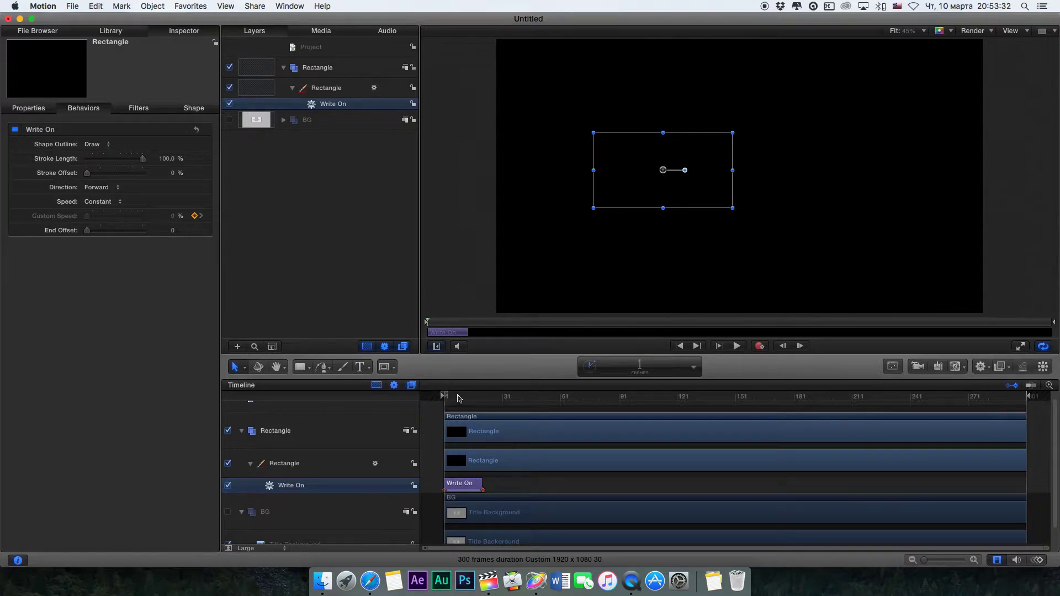
Preview the draw-on, test a Stroke Offset, then reset it to 0%
{"action": "key", "text": "space"}
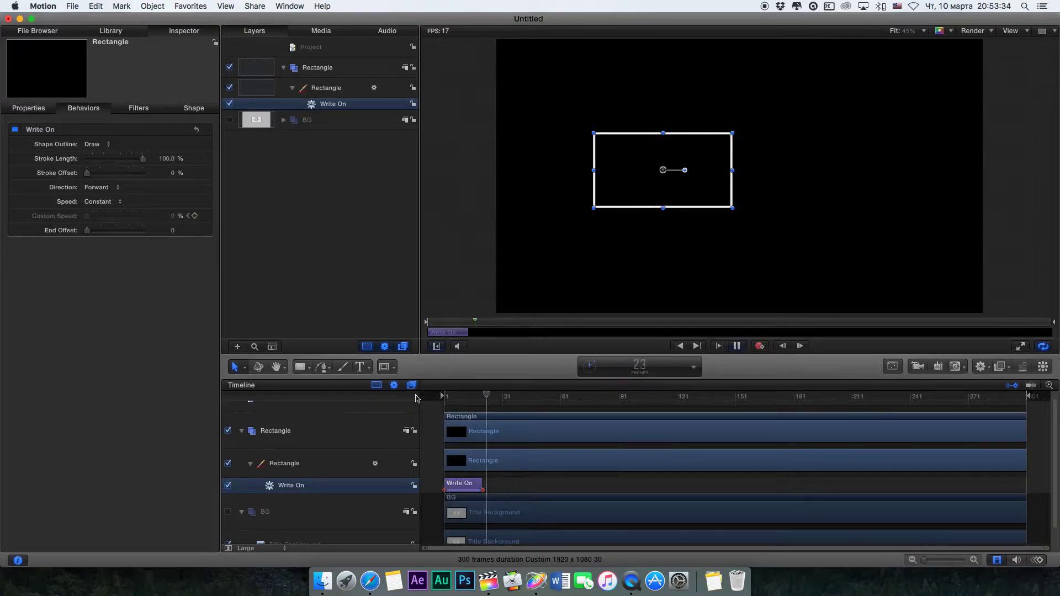
{"action": "key", "text": "space"}
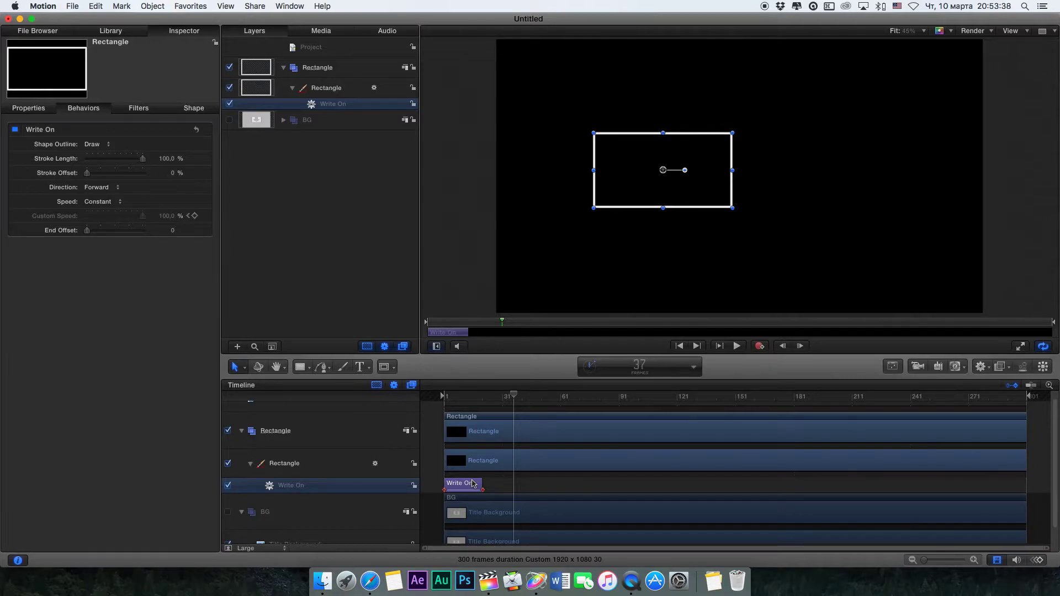
{"action": "left_click", "coordinate": [466, 396]}
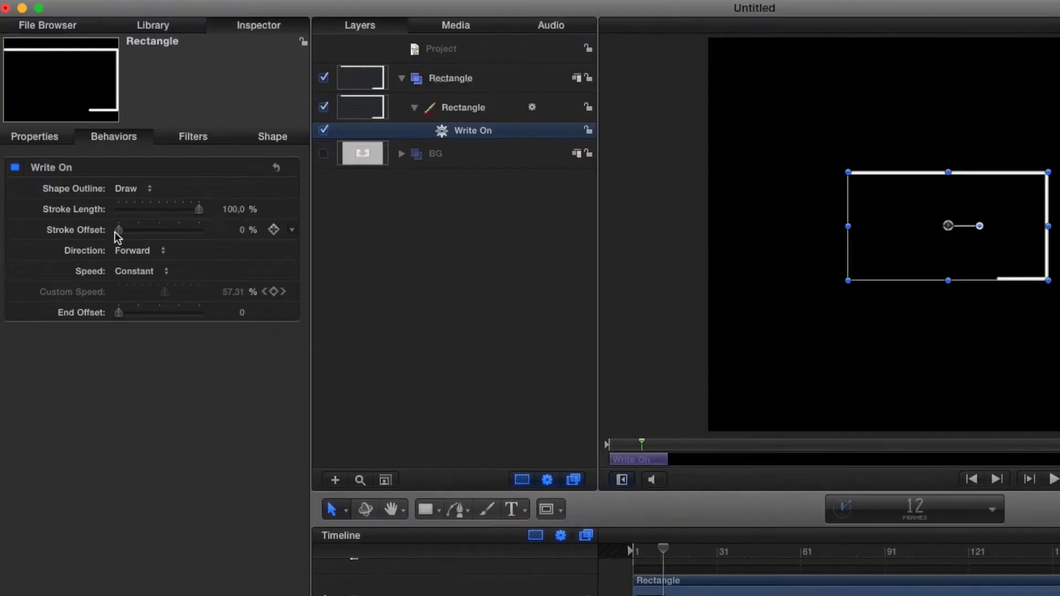
{"action": "left_click_drag", "start_coordinate": [119, 229], "coordinate": [132, 231]}
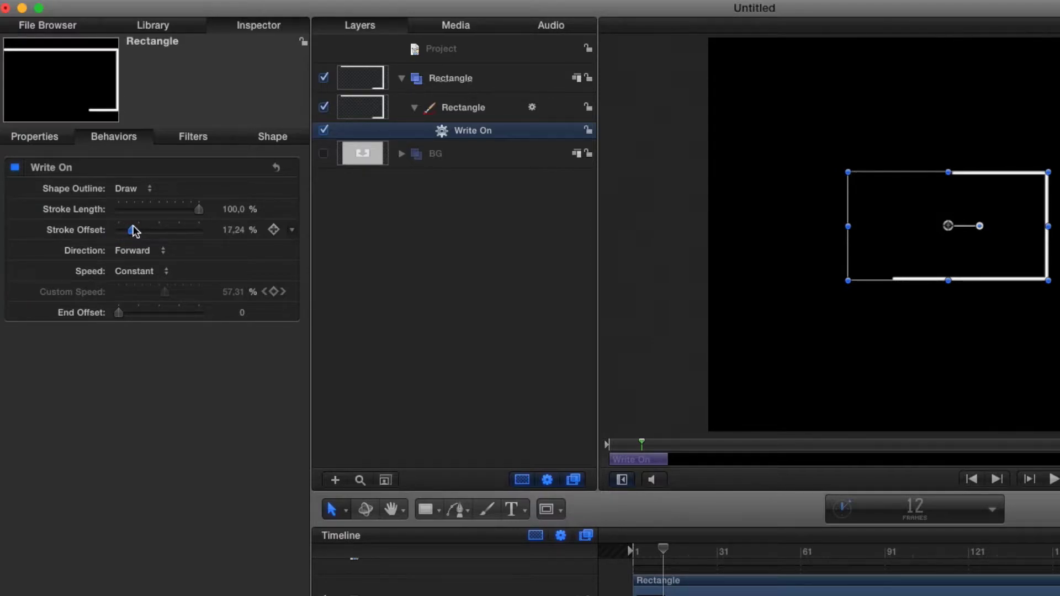
{"action": "key", "text": "space"}
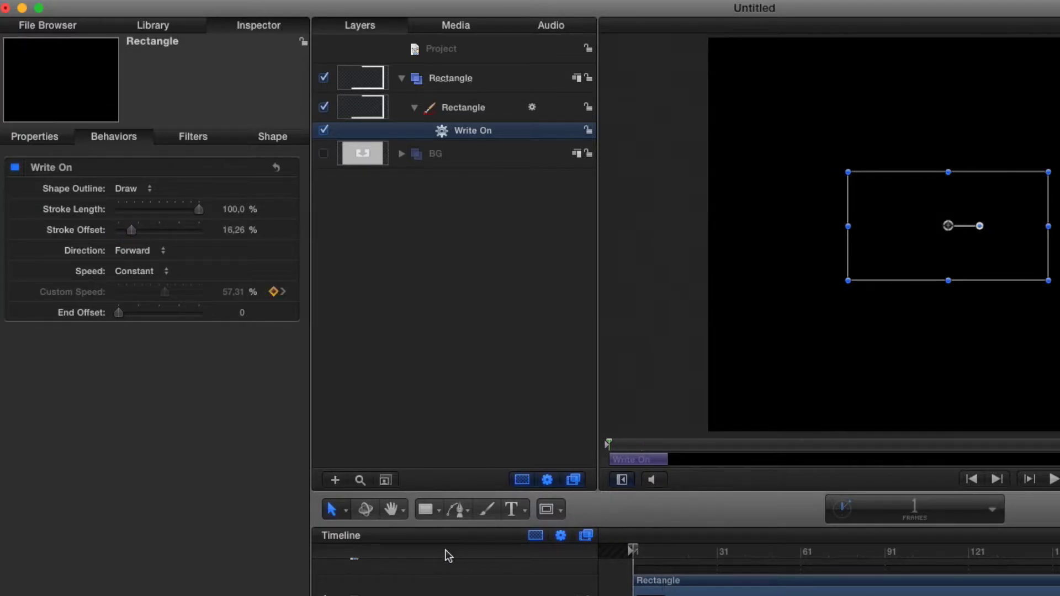
{"action": "key", "text": "space"}
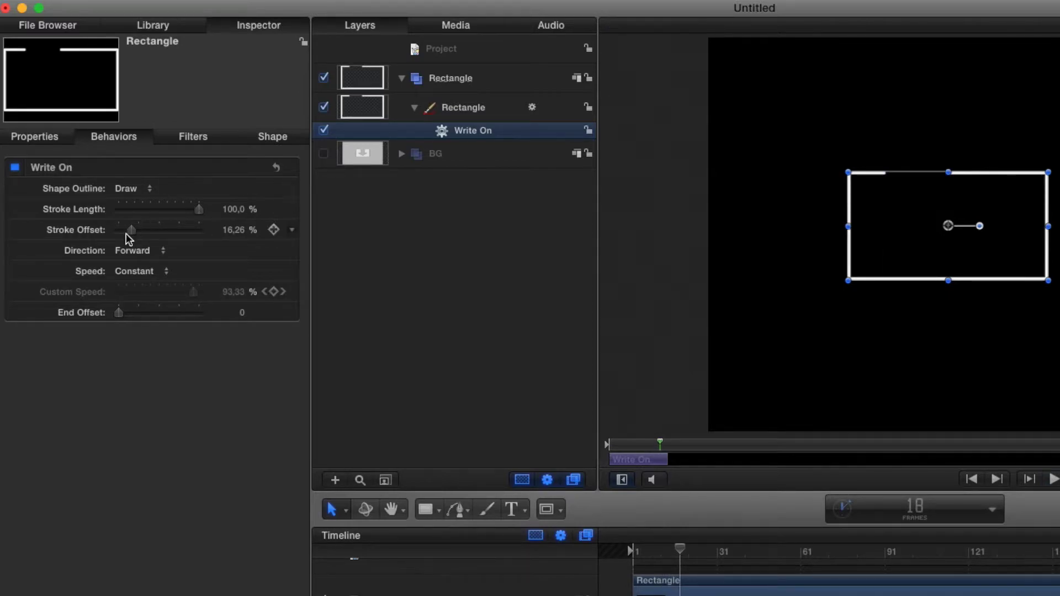
{"action": "left_click_drag", "start_coordinate": [131, 229], "coordinate": [1, 265]}
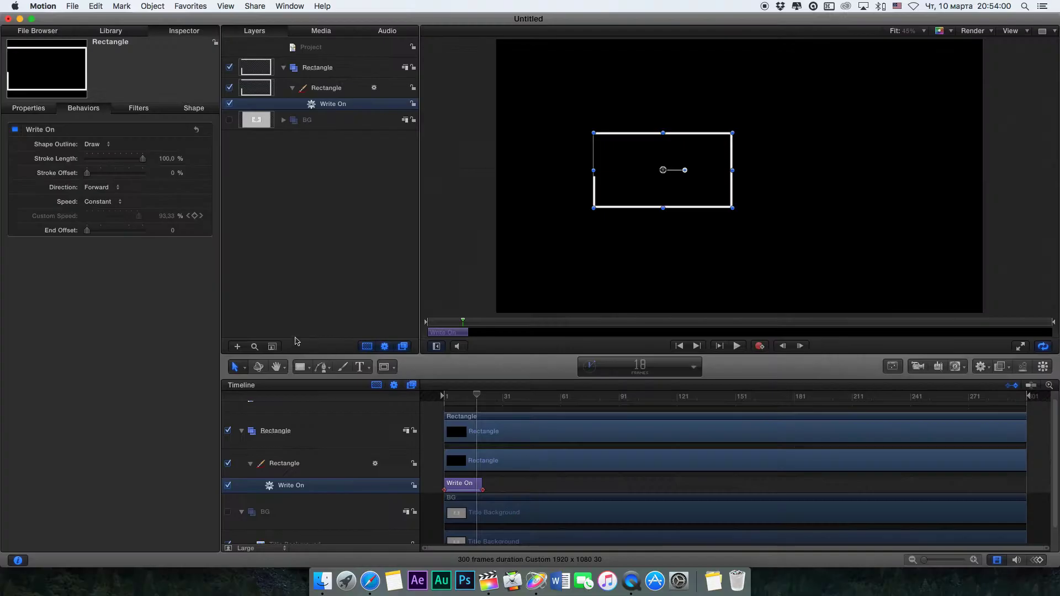
{"action": "key", "text": "Home"}
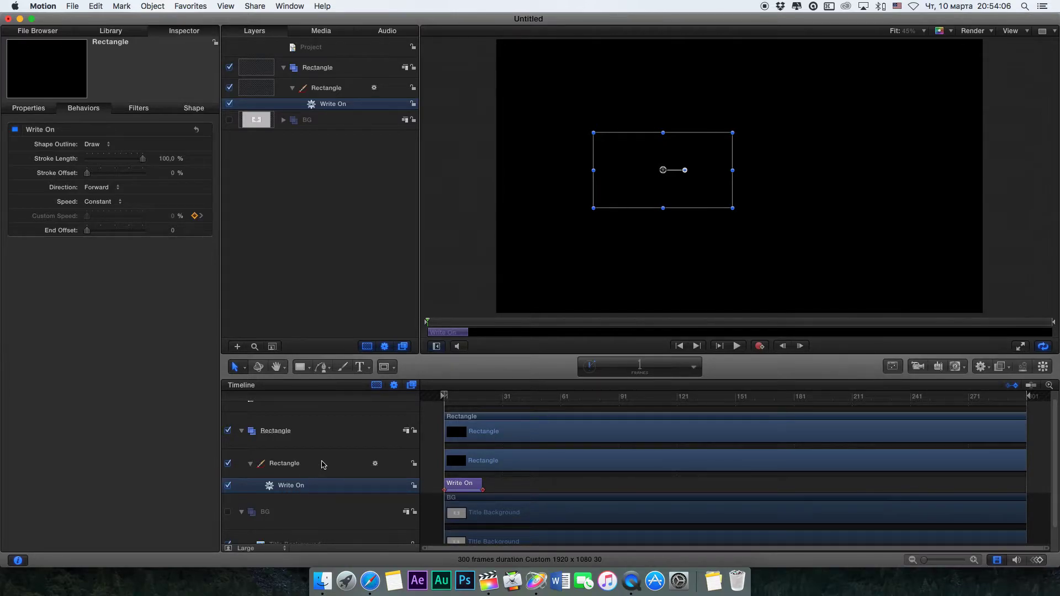
Trim the Rectangle layers to end at frame 130
{"action": "left_click", "coordinate": [340, 468]}
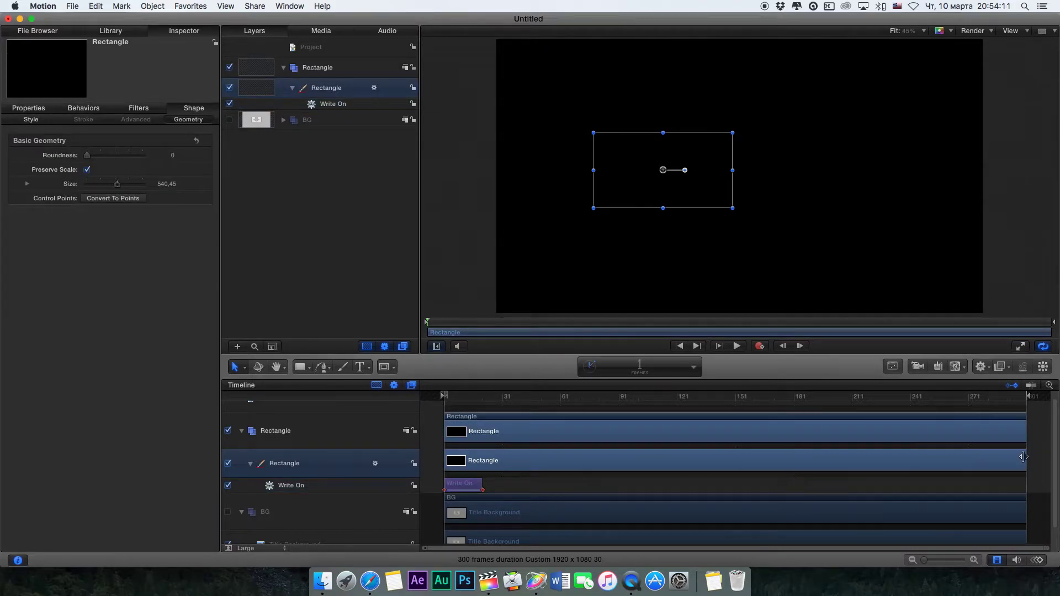
{"action": "left_click_drag", "start_coordinate": [1025, 461], "coordinate": [693, 458]}
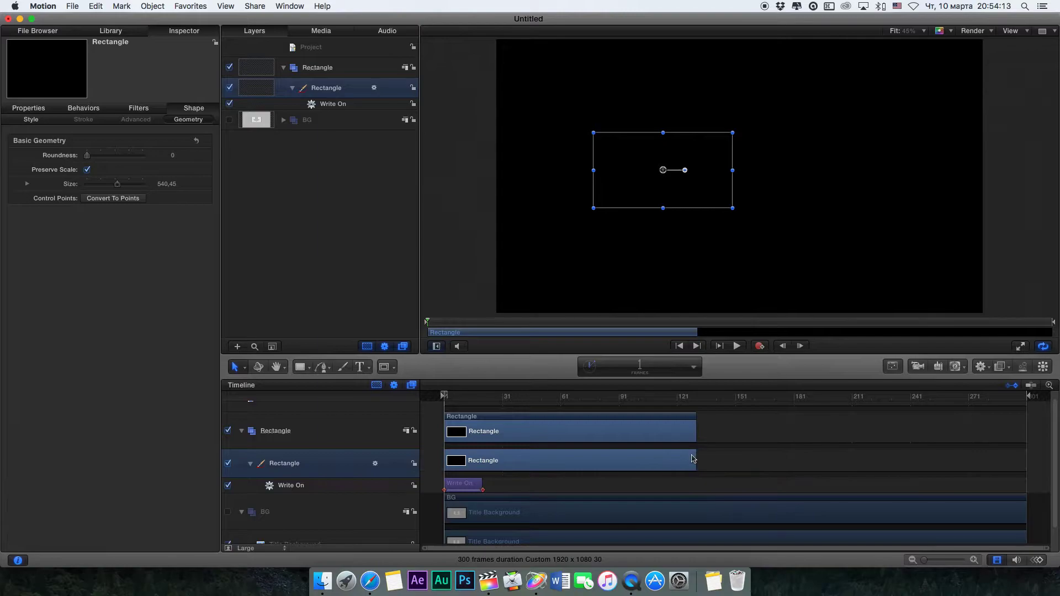
{"action": "left_click", "coordinate": [697, 397]}
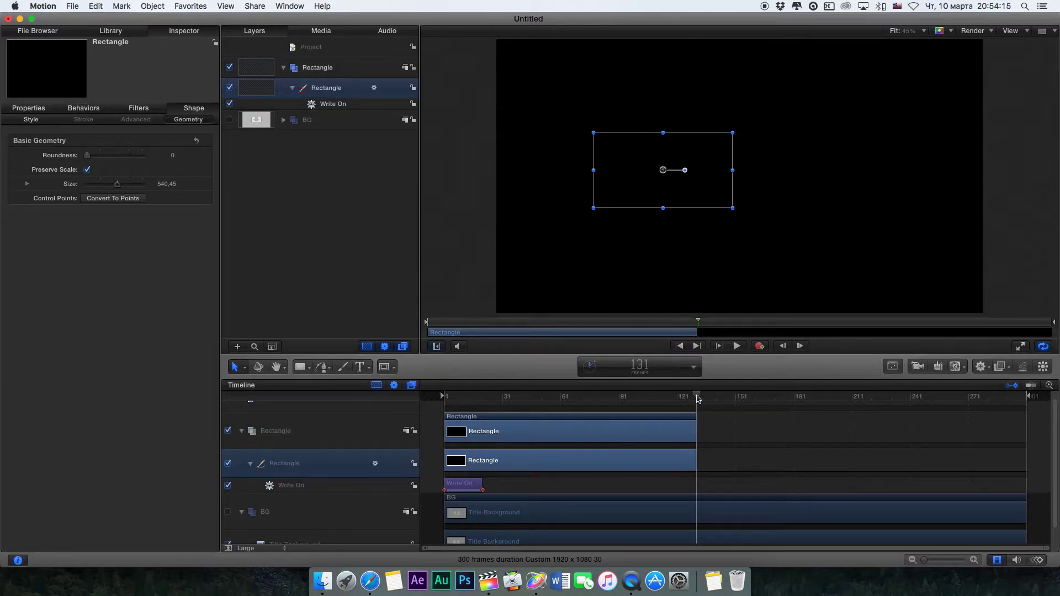
{"action": "key", "text": "Left"}
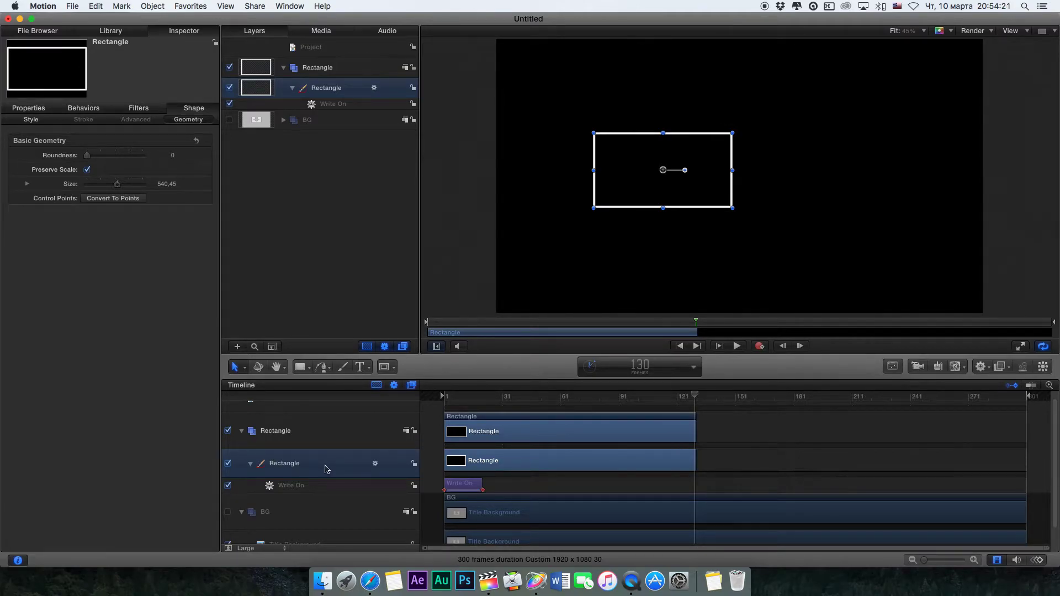
Paste a Rectangle copy at frame 130, extend it to the end, and move its Write On there
{"action": "key", "text": "super+c"}
{"action": "key", "text": "super+v"}
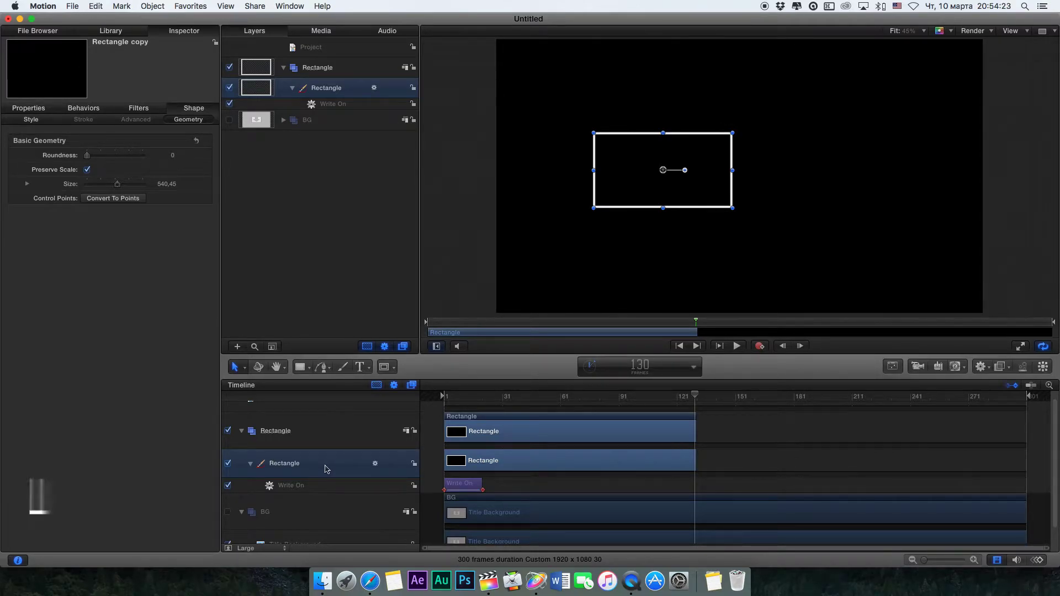
{"action": "left_click_drag", "start_coordinate": [694, 440], "coordinate": [711, 446]}
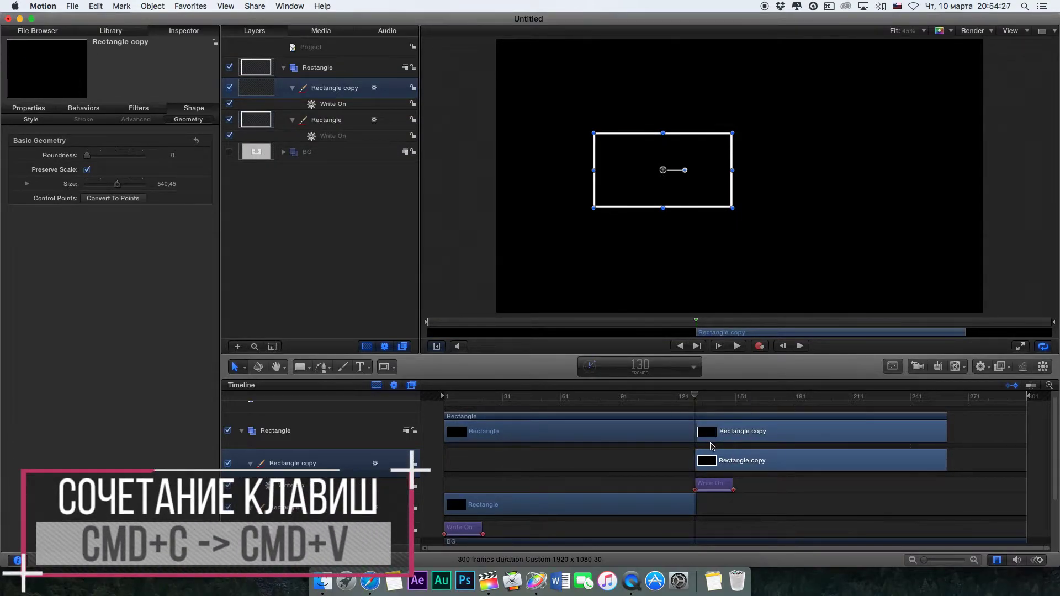
{"action": "left_click", "coordinate": [733, 485]}
{"action": "left_click_drag", "start_coordinate": [734, 484], "coordinate": [870, 484]}
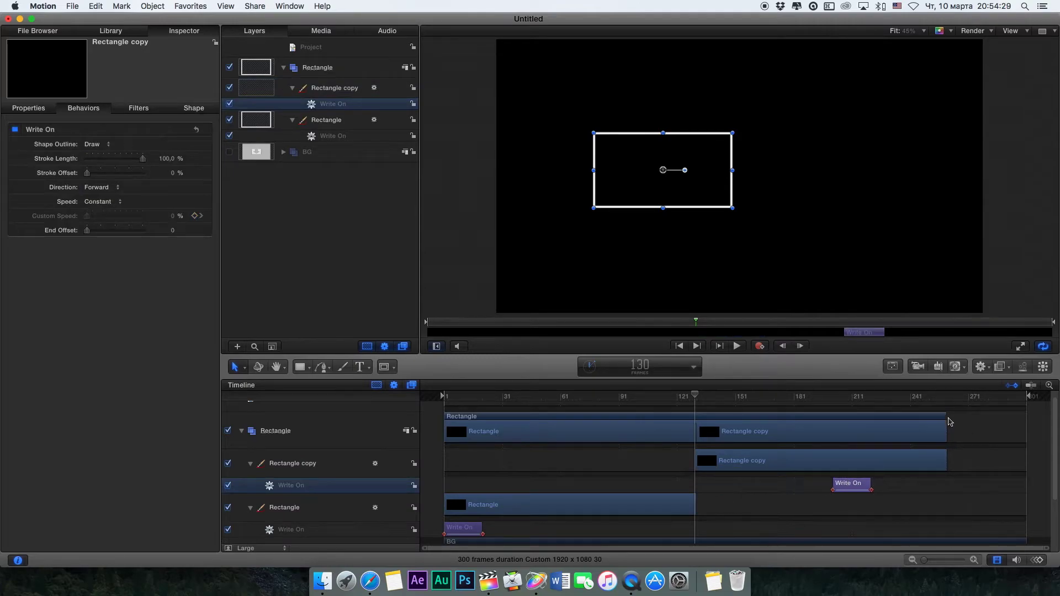
{"action": "left_click_drag", "start_coordinate": [947, 427], "coordinate": [1015, 427]}
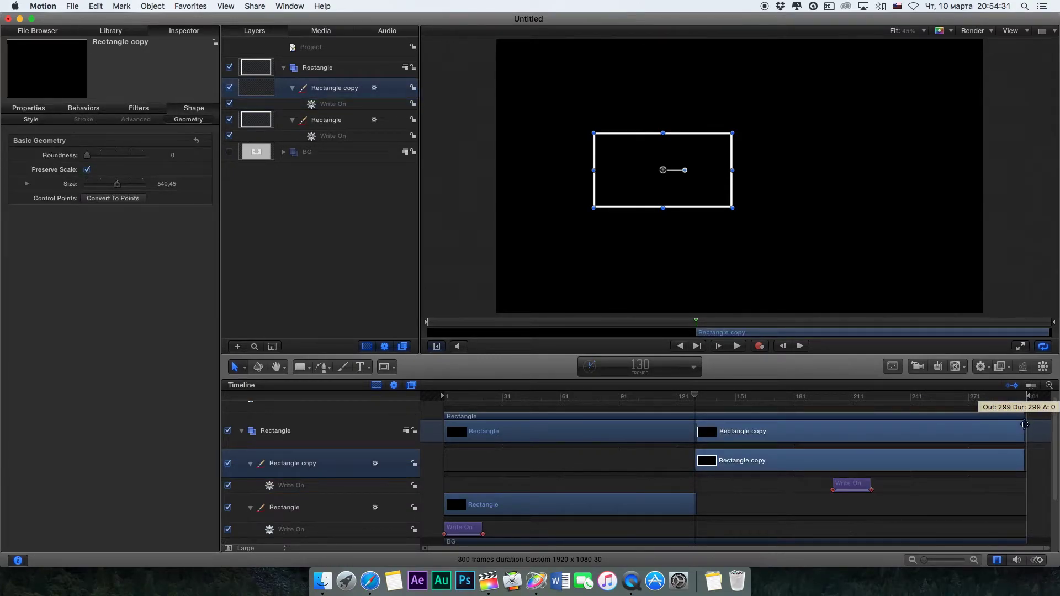
{"action": "left_click_drag", "start_coordinate": [1022, 426], "coordinate": [1026, 425]}
{"action": "left_click_drag", "start_coordinate": [854, 489], "coordinate": [1009, 489]}
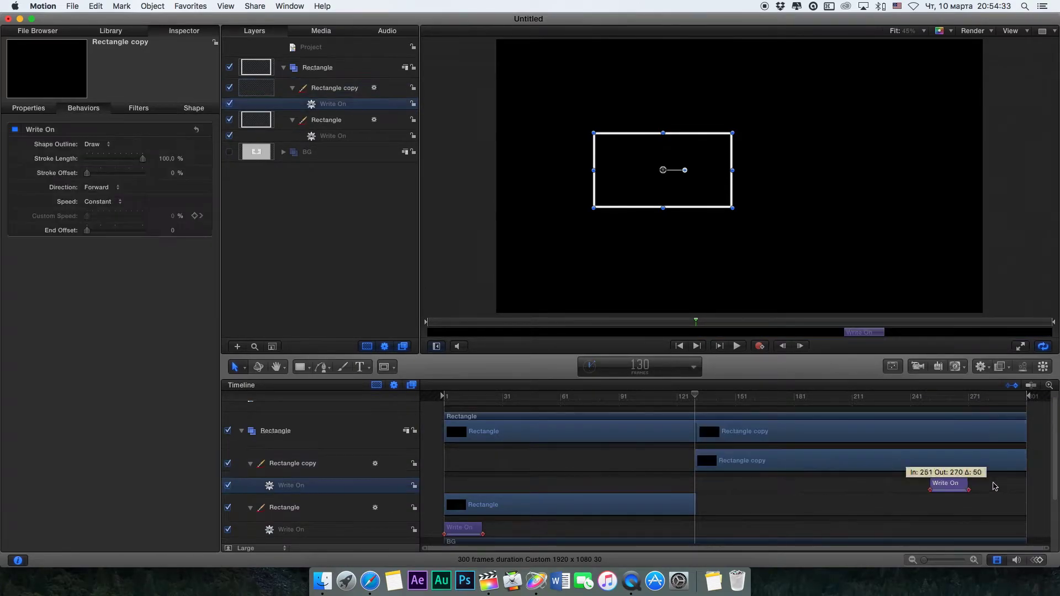
{"action": "left_click", "coordinate": [1006, 403]}
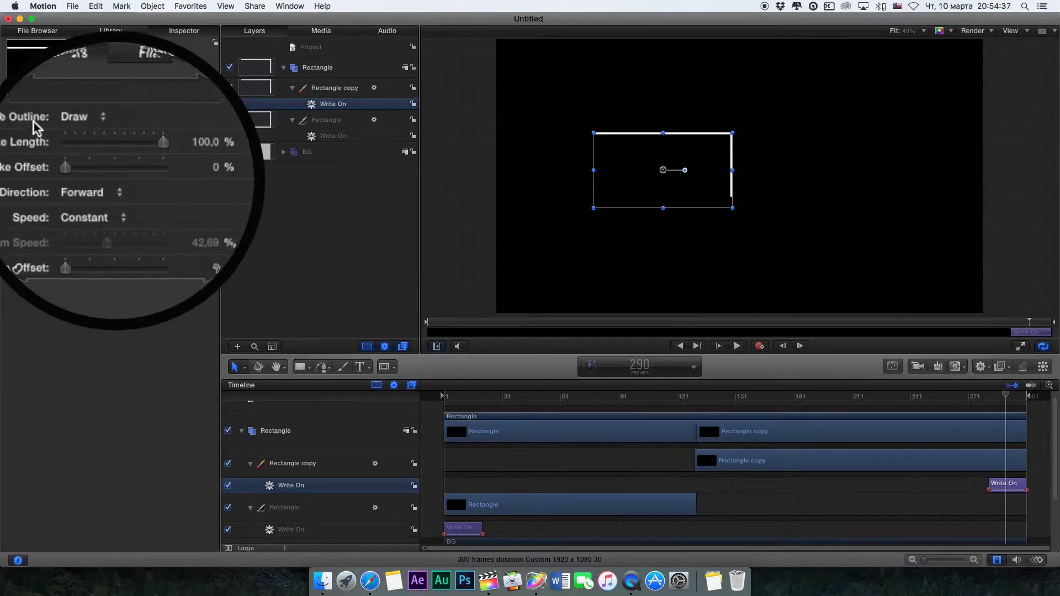
Set the copy's Write On to Erase with Reverse direction and preview from the start
{"action": "left_click", "coordinate": [93, 144]}
{"action": "left_click", "coordinate": [78, 132]}
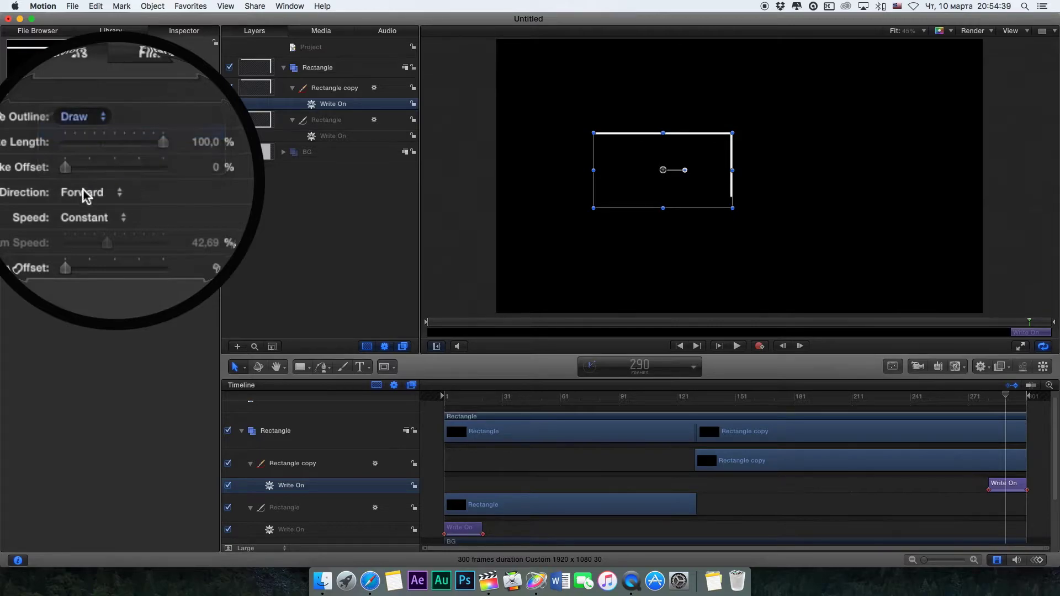
{"action": "left_click", "coordinate": [93, 193]}
{"action": "left_click", "coordinate": [95, 204]}
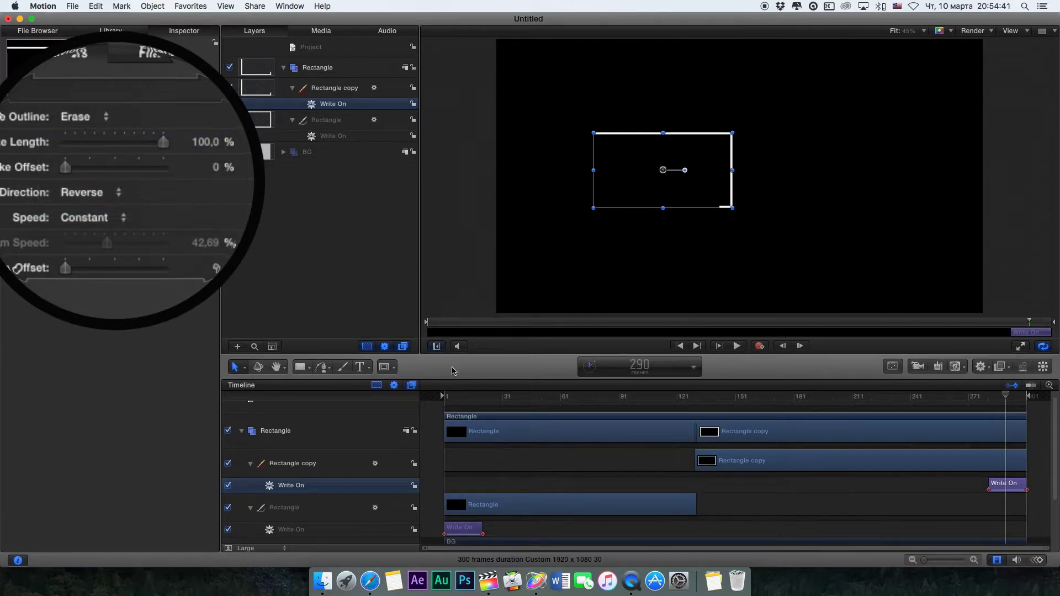
{"action": "key", "text": "Home"}
{"action": "key", "text": "space"}
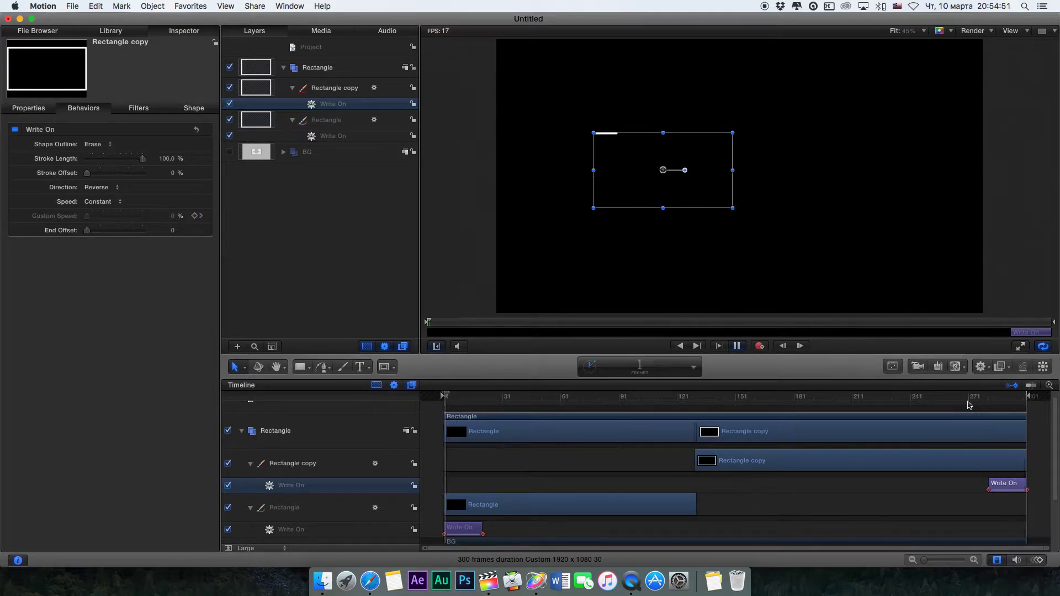
Stop playback and collapse the Rectangle group in the Timeline
{"action": "key", "text": "space"}
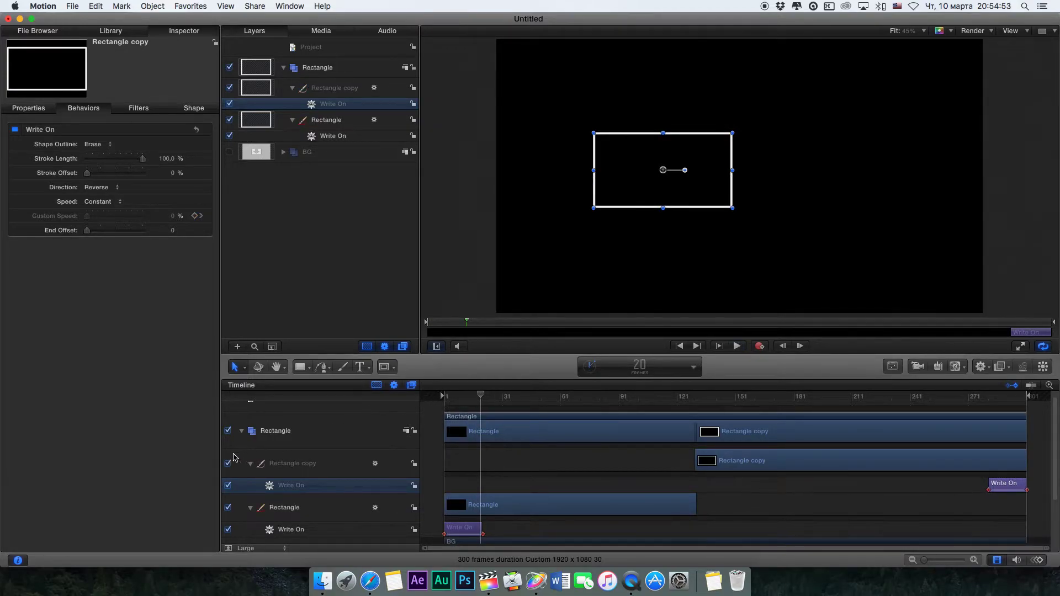
{"action": "left_click", "coordinate": [242, 432]}
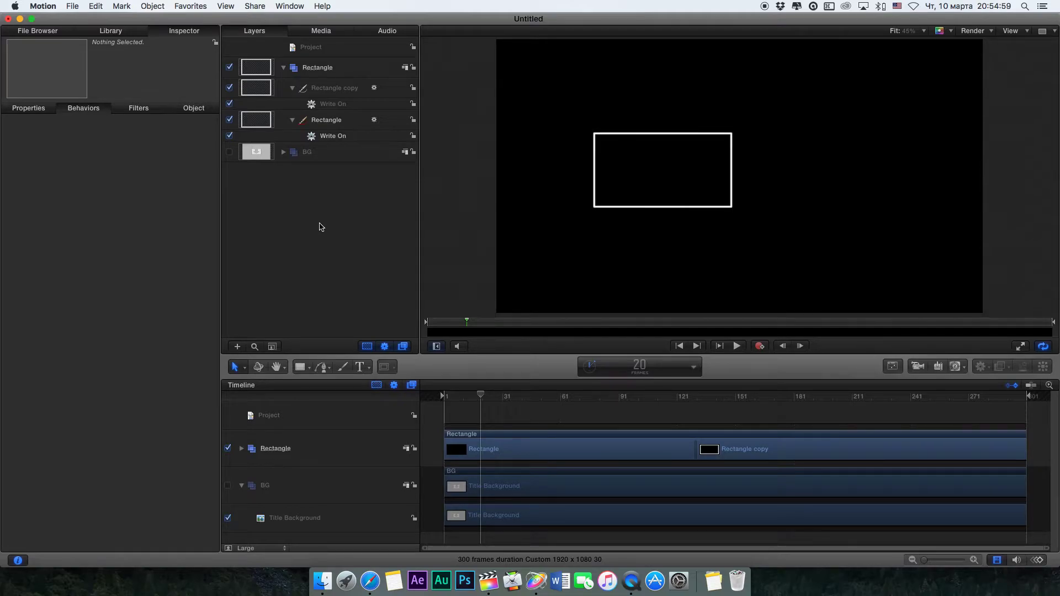
Add a new empty group above Rectangle and name it Text 1
{"action": "left_click", "coordinate": [283, 67]}
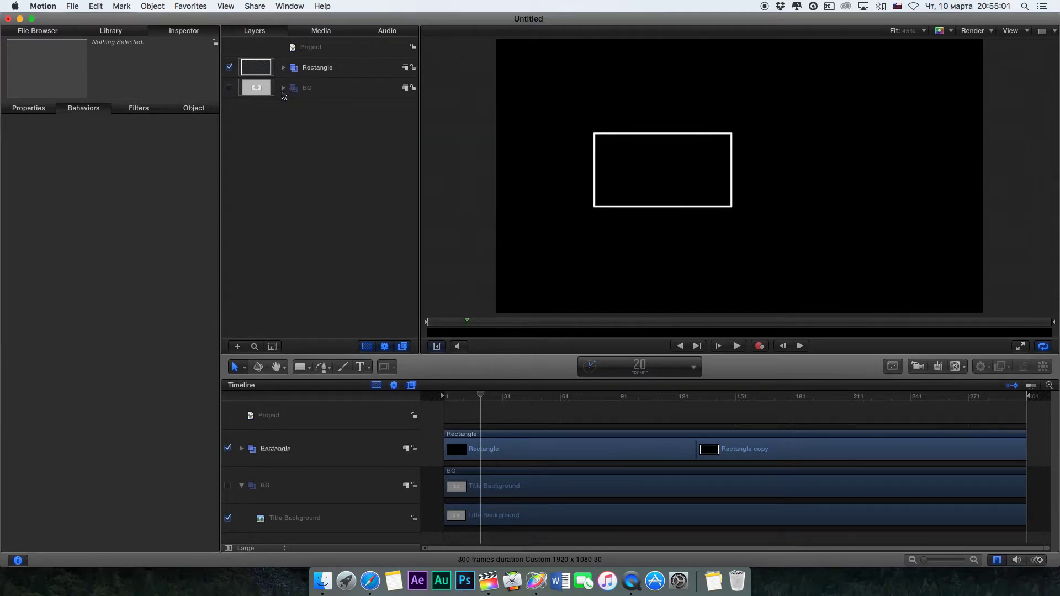
{"action": "right_click", "coordinate": [302, 166]}
{"action": "left_click", "coordinate": [331, 166]}
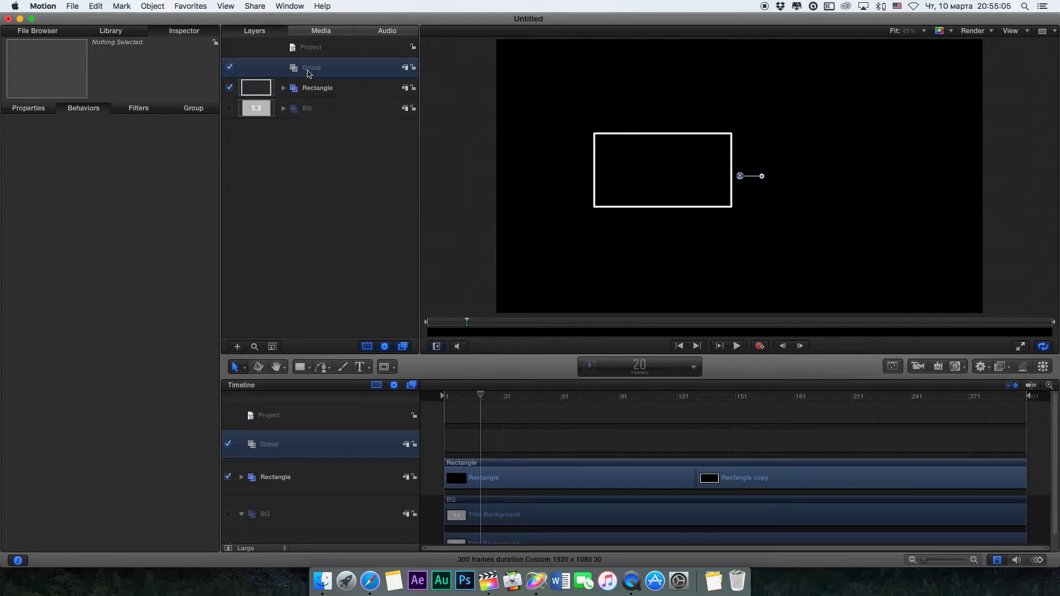
{"action": "double_click", "coordinate": [308, 72]}
{"action": "type", "text": "Text 1"}
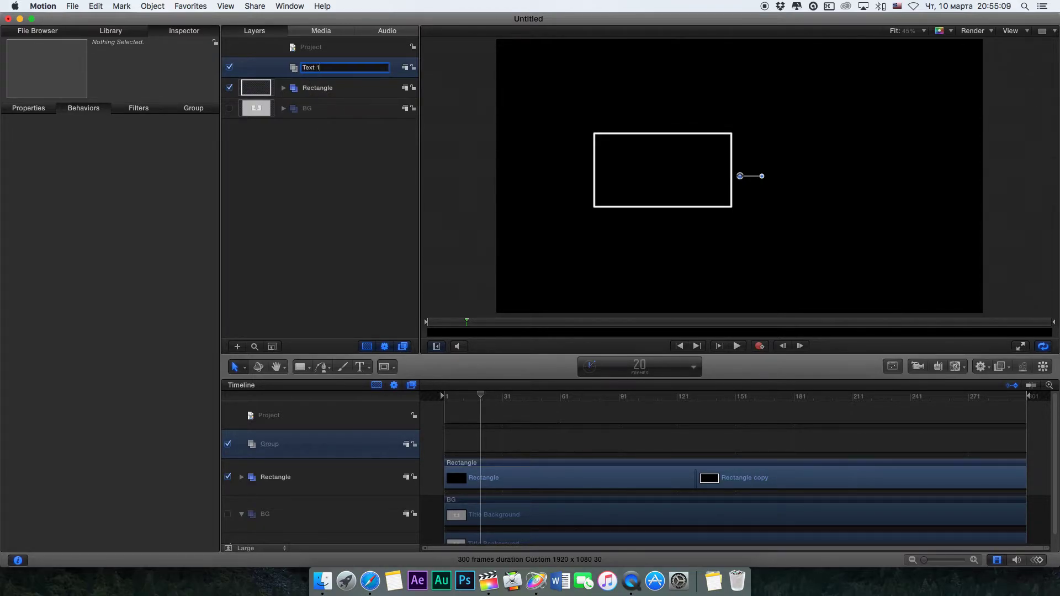
{"action": "key", "text": "Return"}
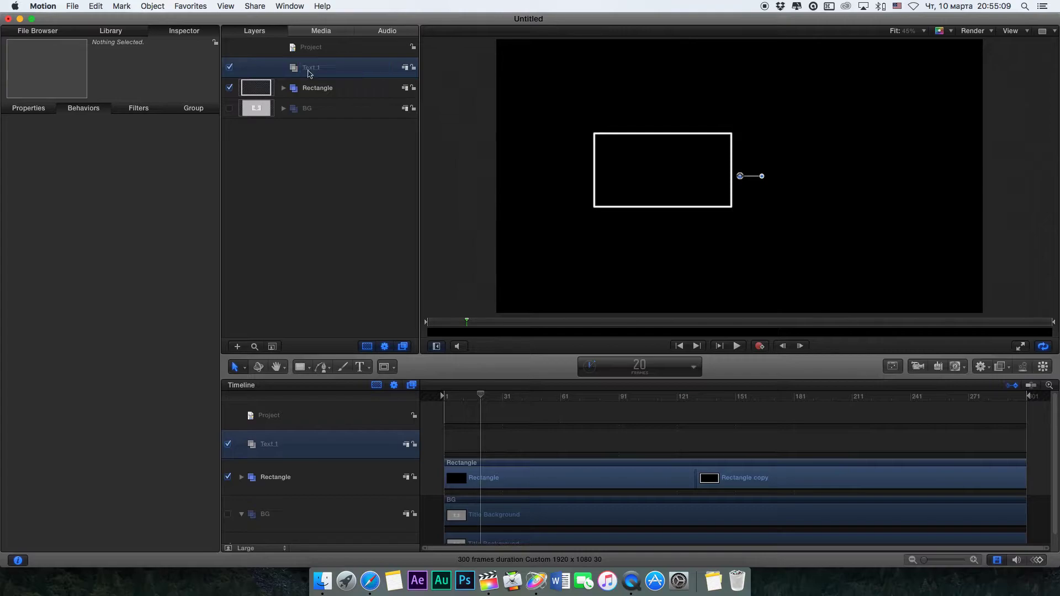
Undo the stray particle emitter and delete the extra empty group
{"action": "right_click", "coordinate": [269, 160]}
{"action": "left_click", "coordinate": [303, 162]}
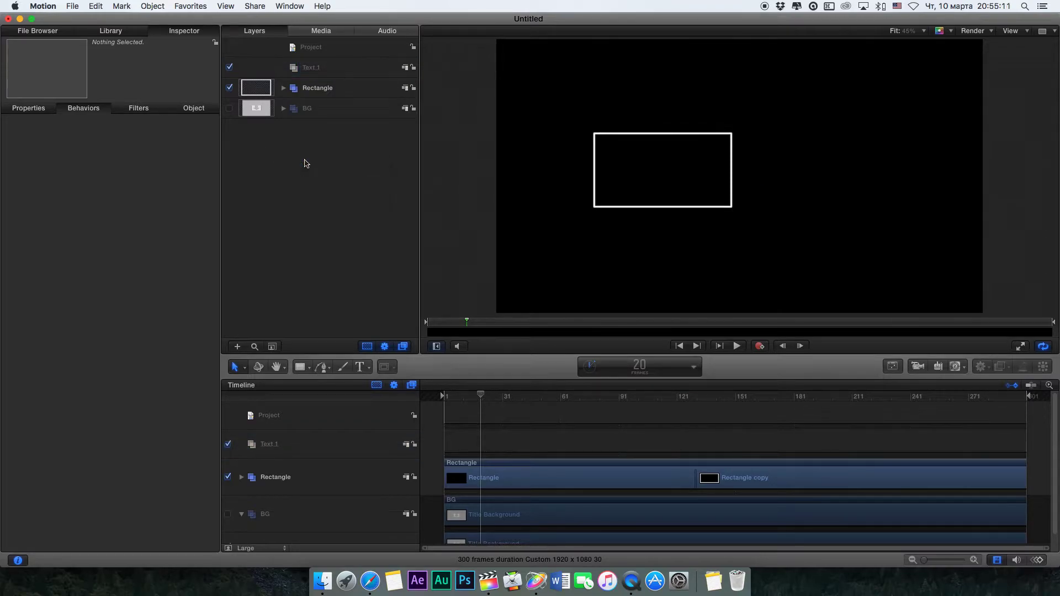
{"action": "key", "text": "shift+t"}
{"action": "key", "text": "e"}
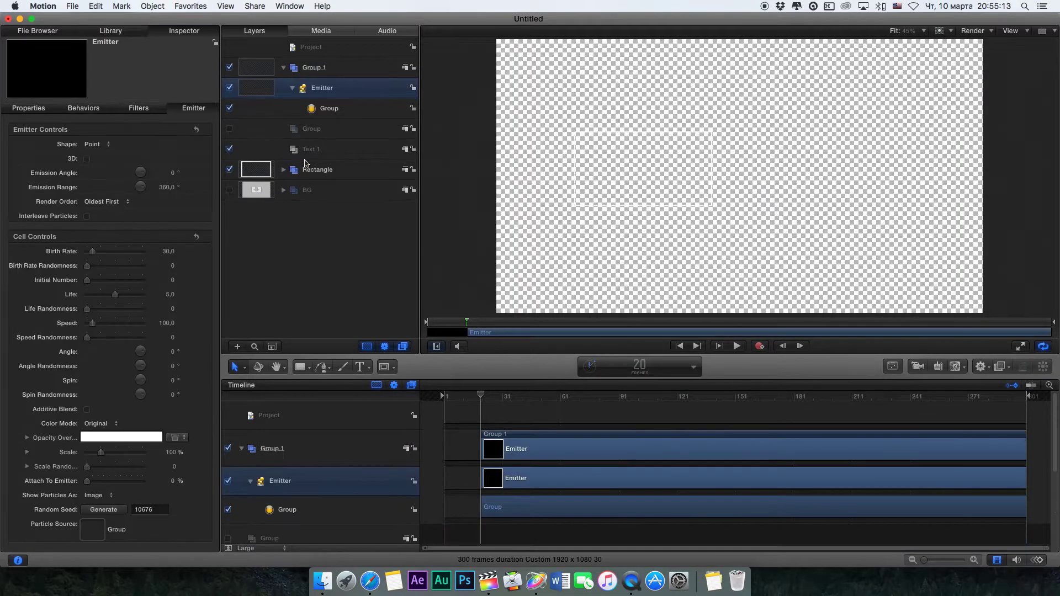
{"action": "key", "text": "super+z"}
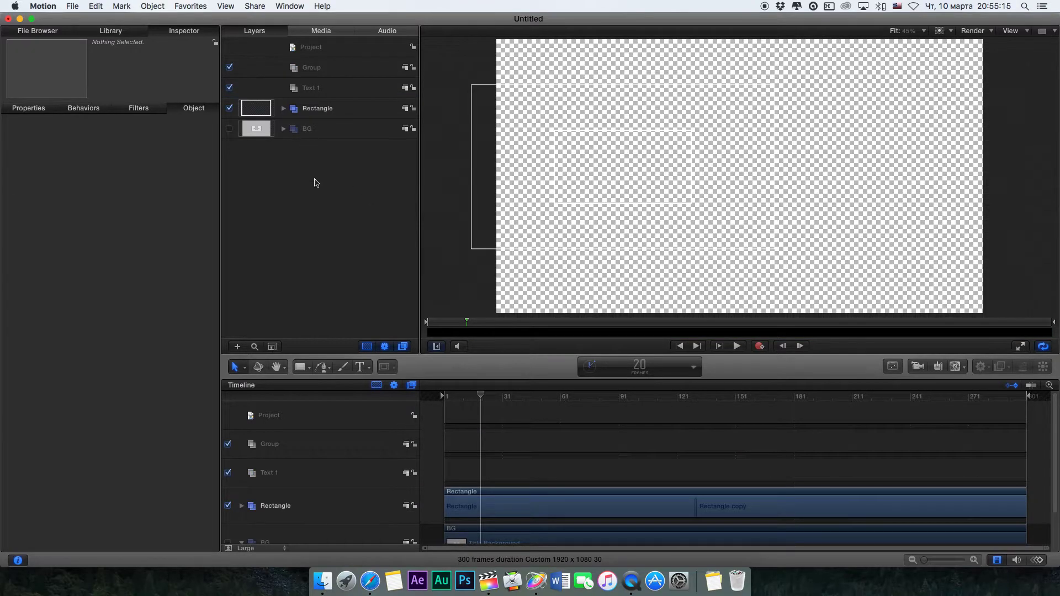
{"action": "left_click", "coordinate": [311, 67]}
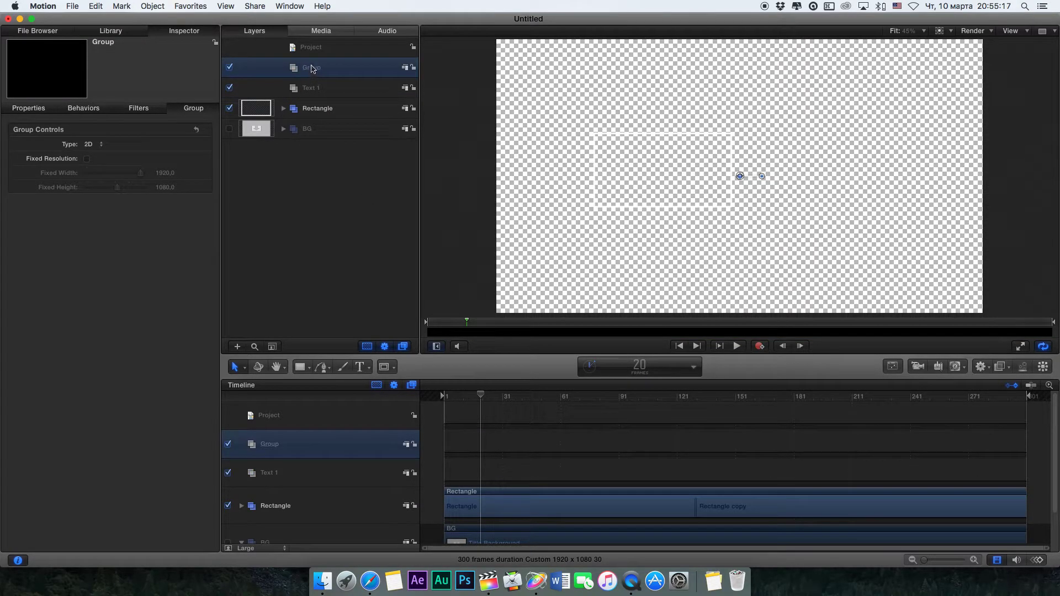
{"action": "key", "text": "Delete"}
Set the canvas background display to solid black
{"action": "left_click", "coordinate": [951, 31]}
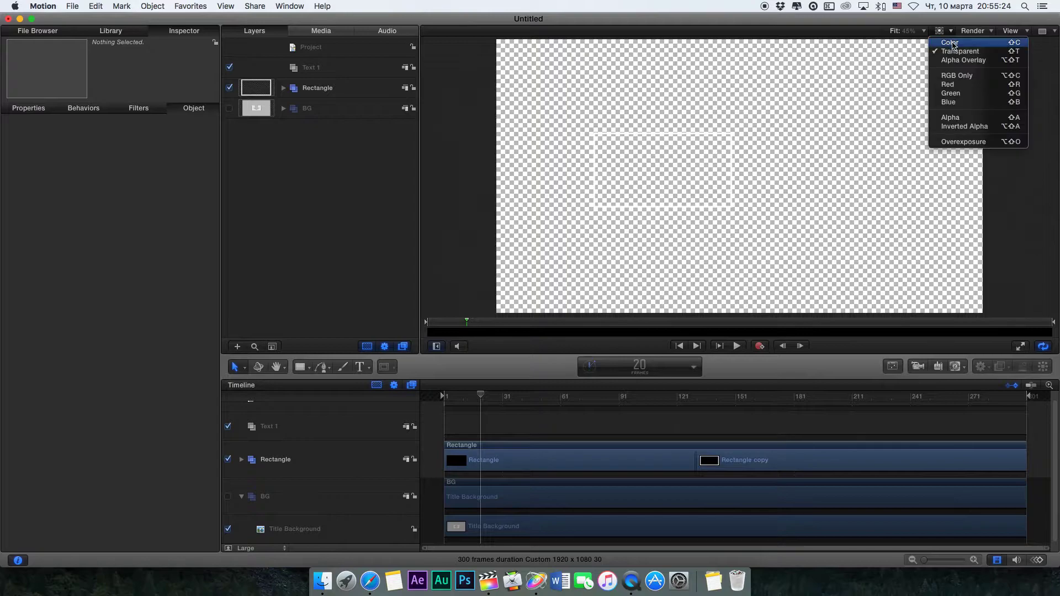
{"action": "left_click", "coordinate": [957, 37]}
{"action": "left_click", "coordinate": [951, 31]}
{"action": "left_click", "coordinate": [948, 50]}
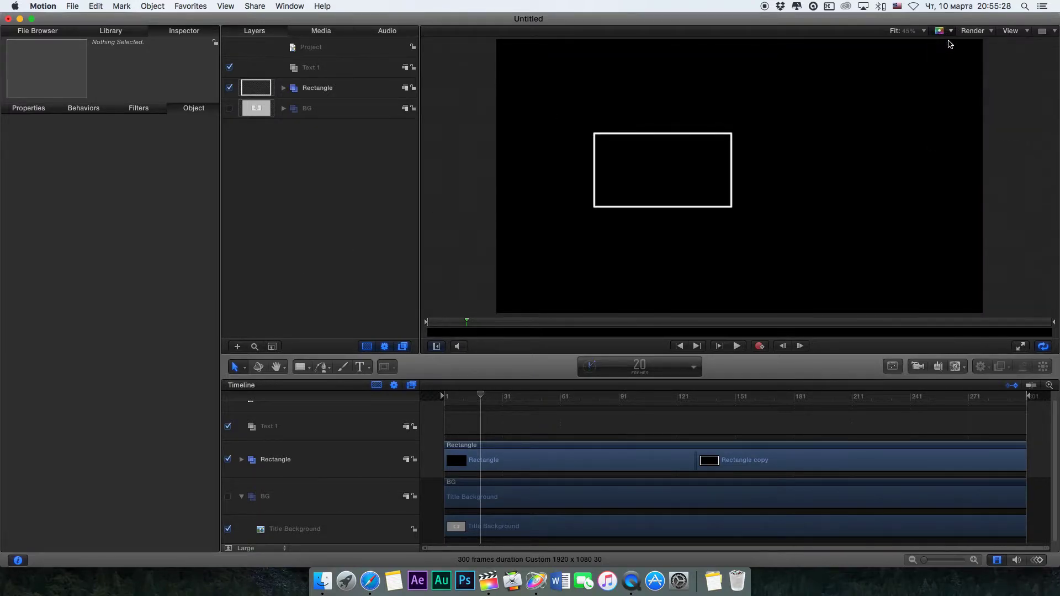
{"action": "left_click", "coordinate": [951, 31]}
{"action": "left_click", "coordinate": [957, 38]}
Add a new group at the top named Text 2, then select Text 1
{"action": "right_click", "coordinate": [308, 130]}
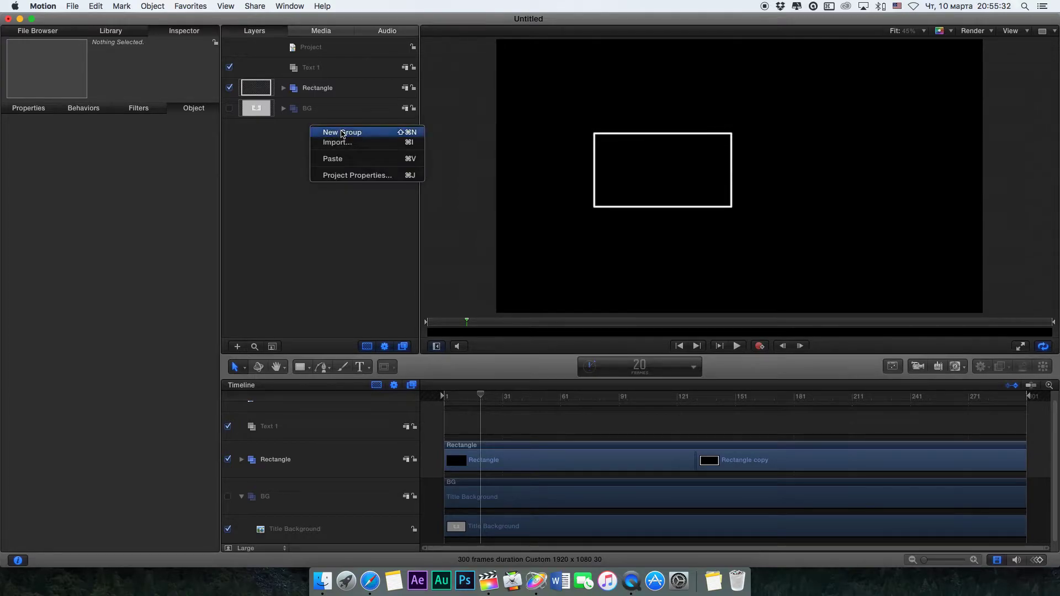
{"action": "left_click", "coordinate": [332, 134]}
{"action": "double_click", "coordinate": [310, 68]}
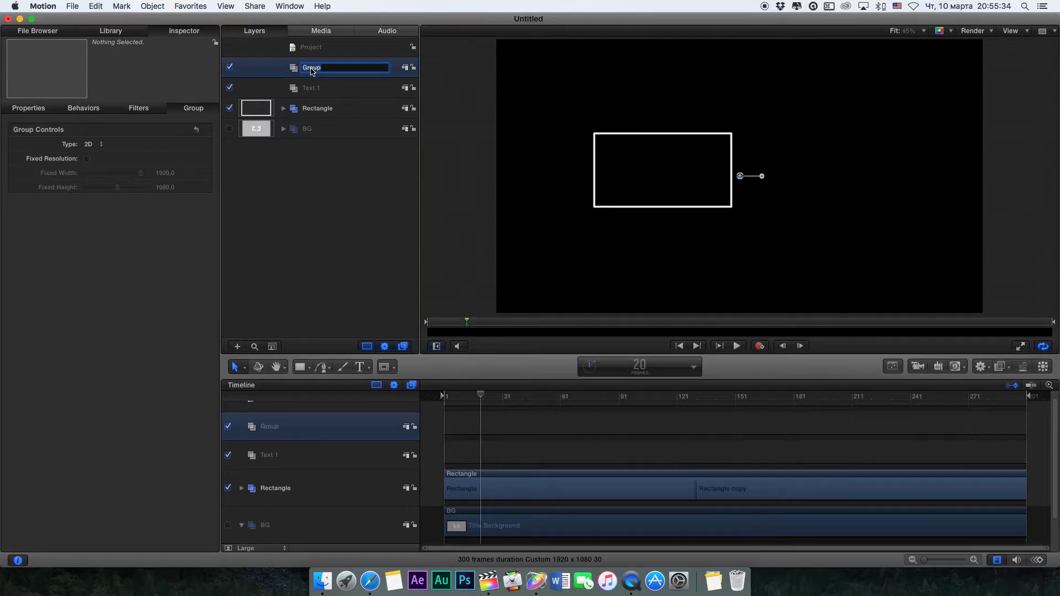
{"action": "type", "text": "Text 2"}
{"action": "key", "text": "Return"}
{"action": "left_click", "coordinate": [319, 90]}
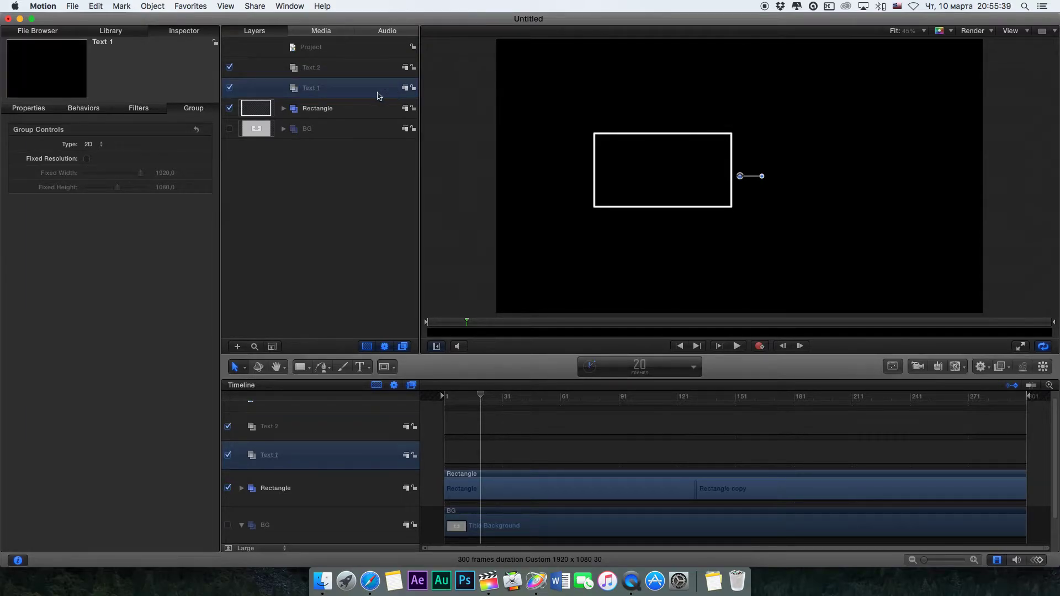
Create a 'TEXT 1' text layer in the Text 1 group at size 130
{"action": "left_click", "coordinate": [362, 367]}
{"action": "left_click", "coordinate": [730, 270]}
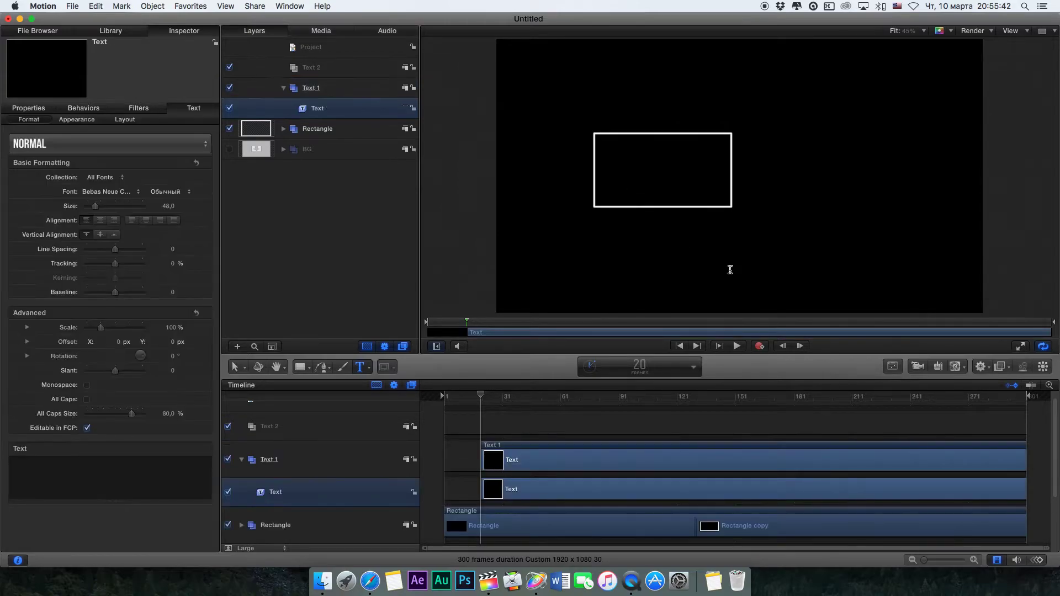
{"action": "type", "text": "T"}
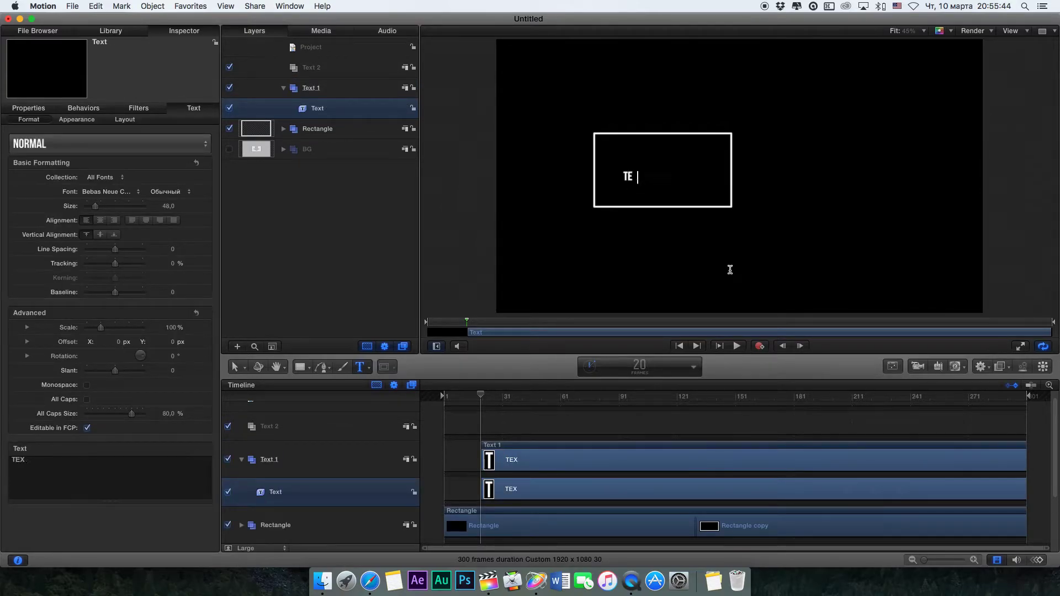
{"action": "type", "text": "EXT 1"}
{"action": "left_click_drag", "start_coordinate": [167, 208], "coordinate": [166, 210]}
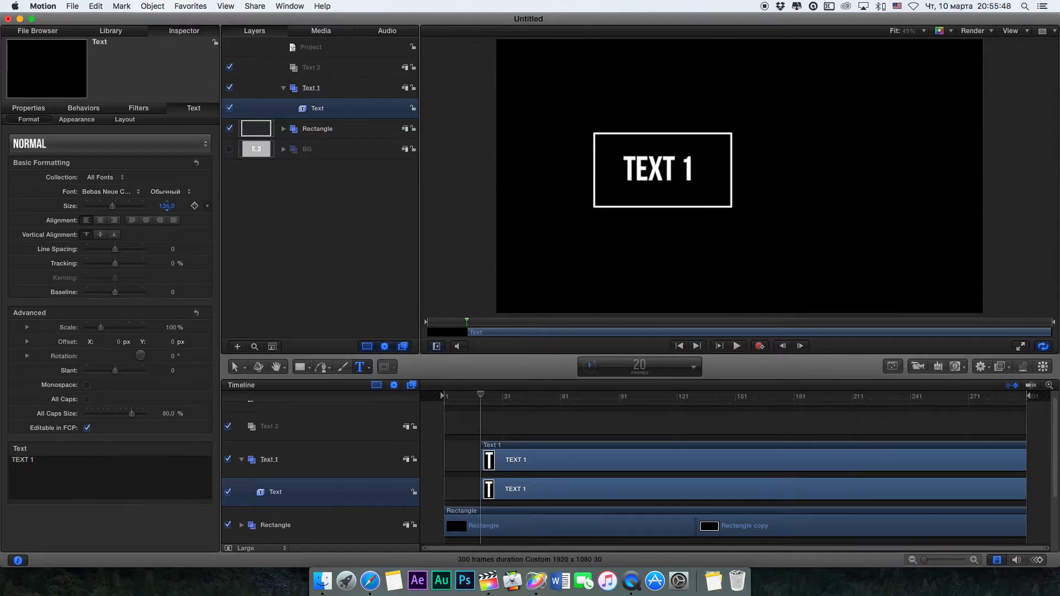
{"action": "key", "text": "Escape"}
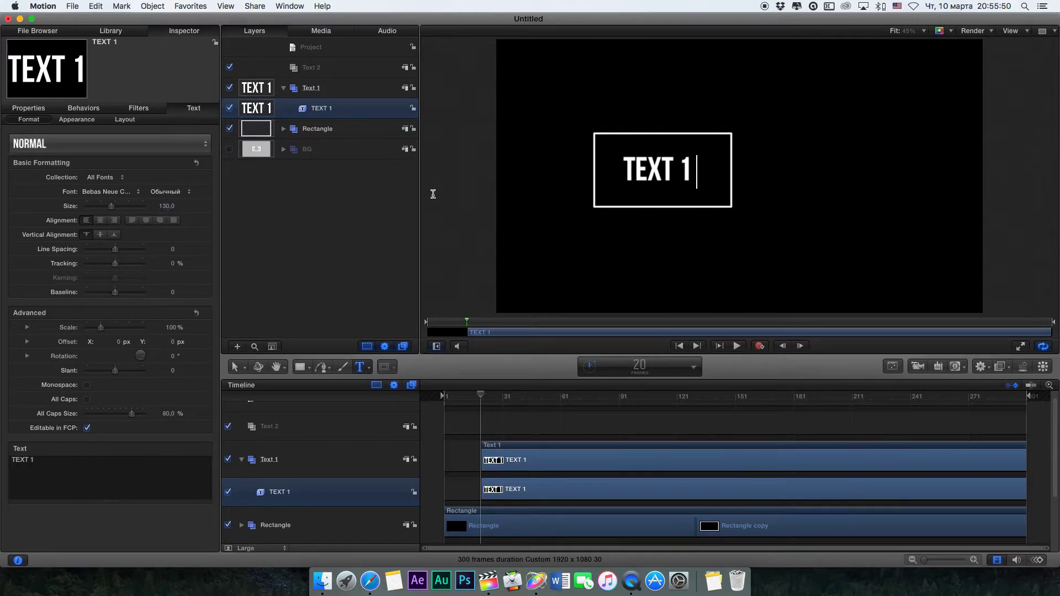
Move TEXT 1 up into the rectangle's top half, then select the Text 2 group
{"action": "left_click", "coordinate": [233, 367]}
{"action": "left_click", "coordinate": [668, 163]}
{"action": "left_click_drag", "start_coordinate": [649, 164], "coordinate": [653, 148]}
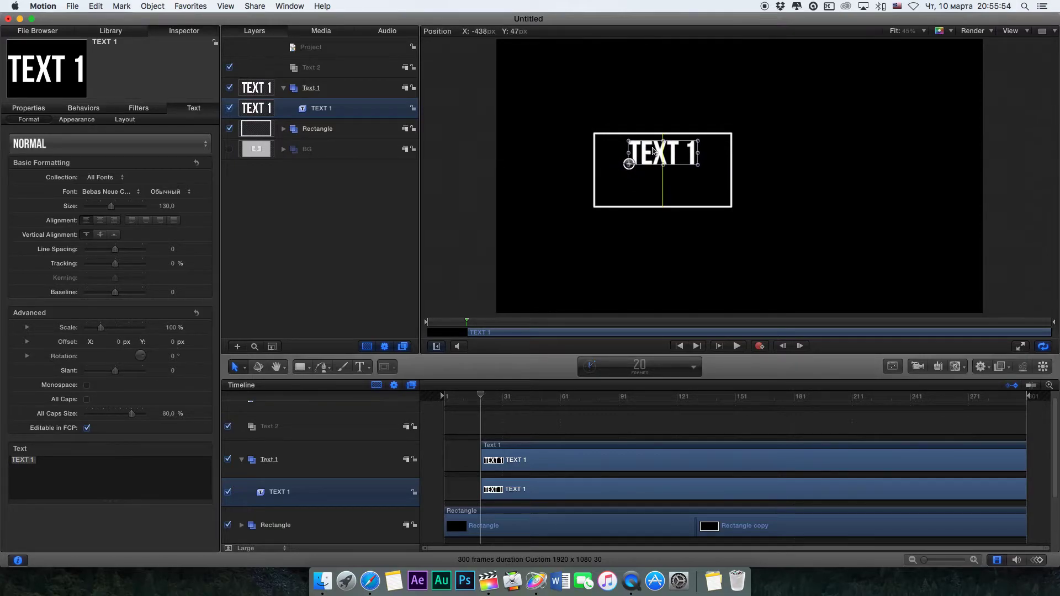
{"action": "left_click", "coordinate": [292, 469]}
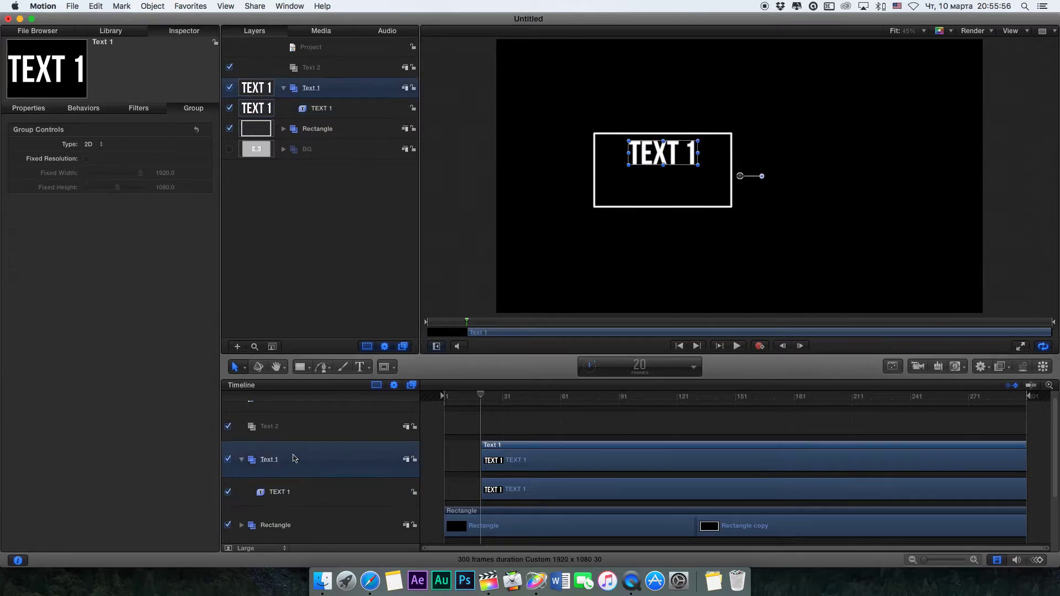
{"action": "left_click", "coordinate": [295, 436]}
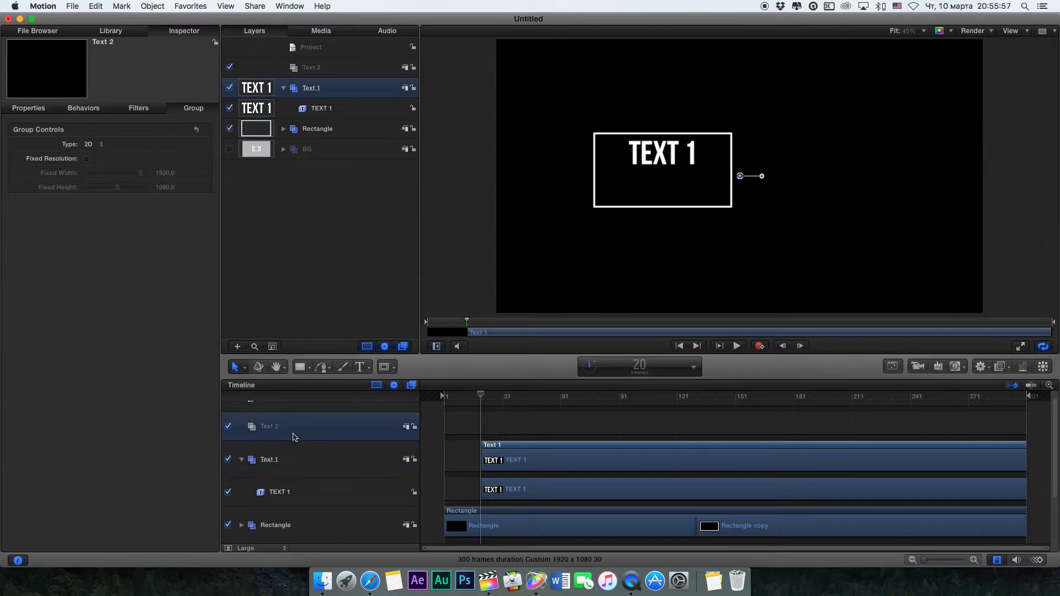
Create a new text layer reading TEXT 2 inside the Text 2 group
{"action": "left_click", "coordinate": [360, 368]}
{"action": "left_click", "coordinate": [645, 197]}
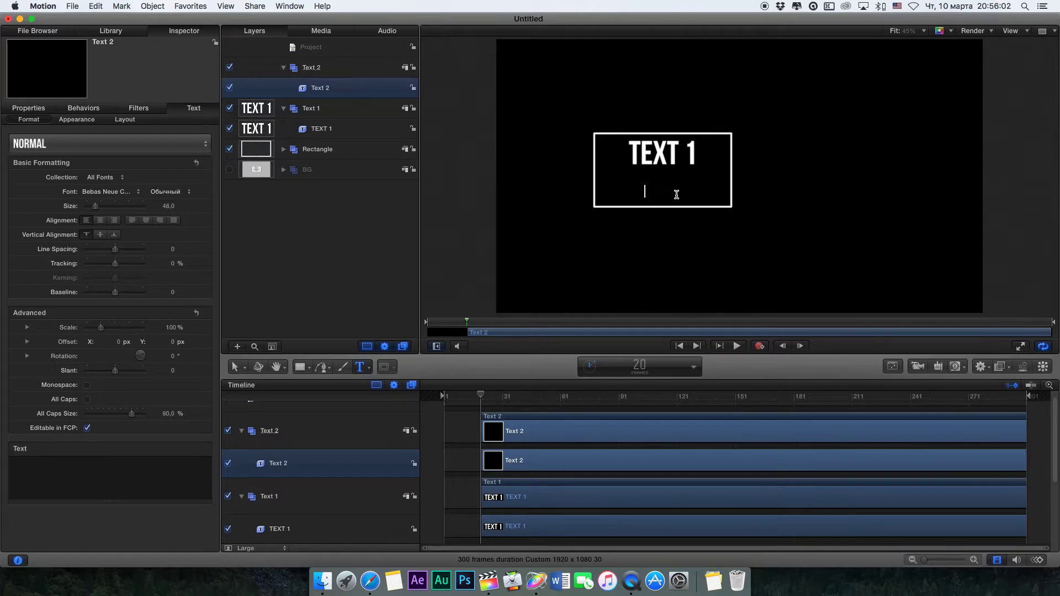
{"action": "type", "text": "TEXT 2"}
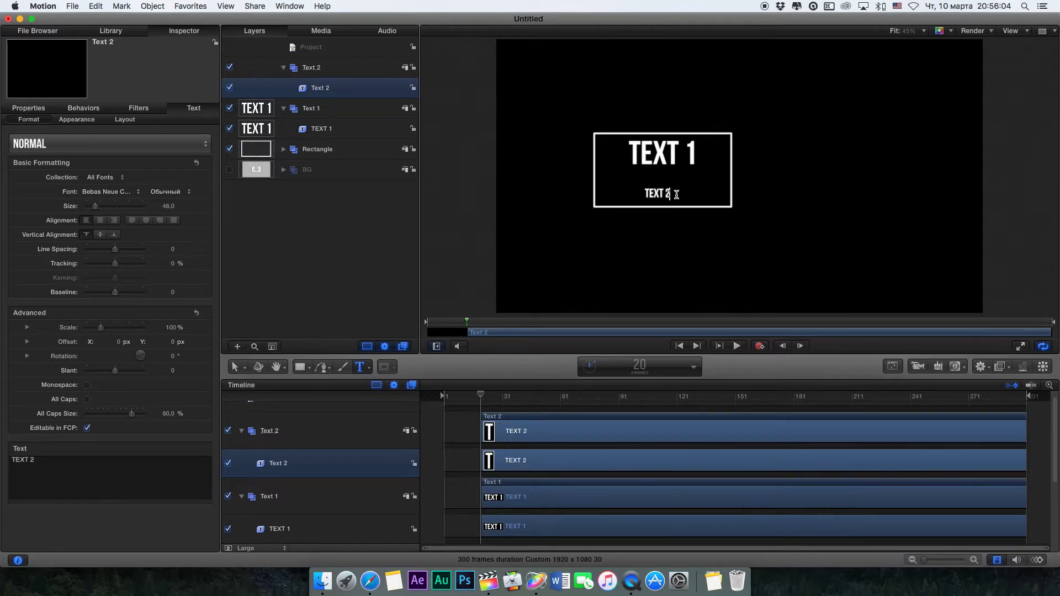
{"action": "key", "text": "super+a"}
Set the Size of both the TEXT 2 and TEXT 1 layers to 120
{"action": "left_click", "coordinate": [306, 539]}
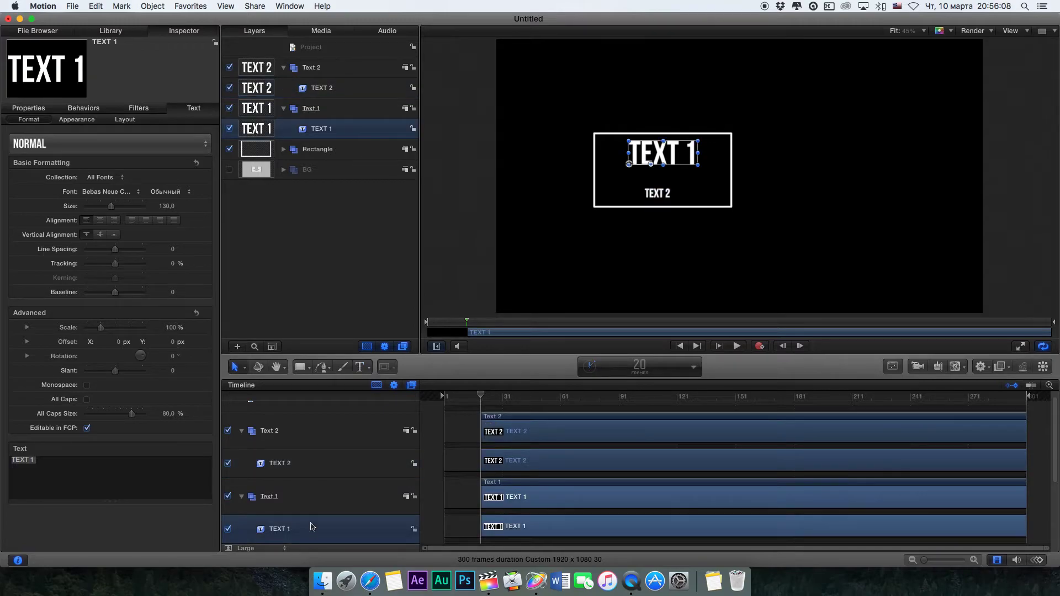
{"action": "left_click", "coordinate": [316, 469]}
{"action": "left_click", "coordinate": [175, 206]}
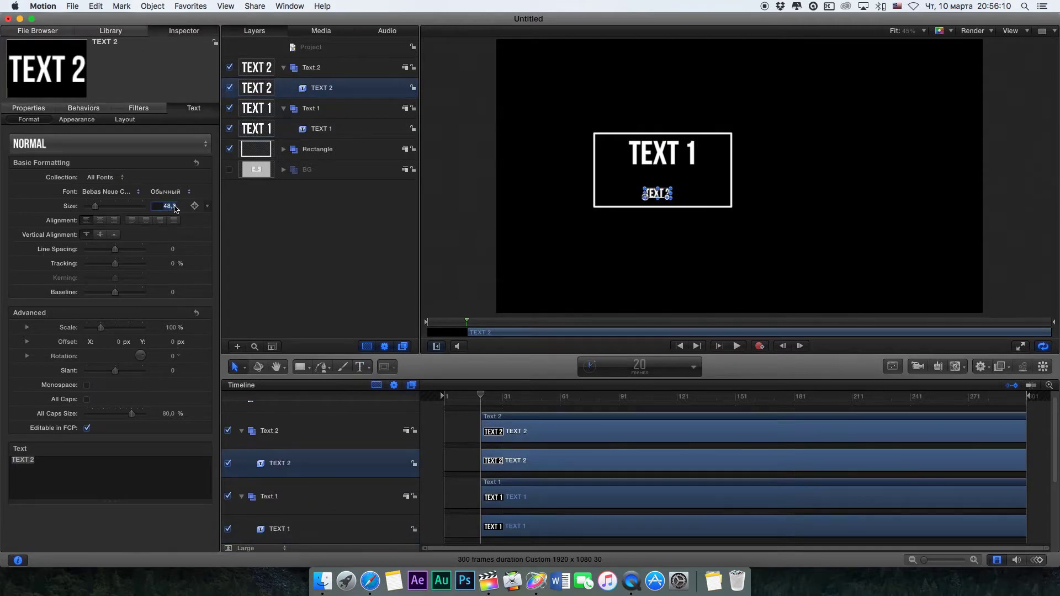
{"action": "type", "text": "120"}
{"action": "key", "text": "Return"}
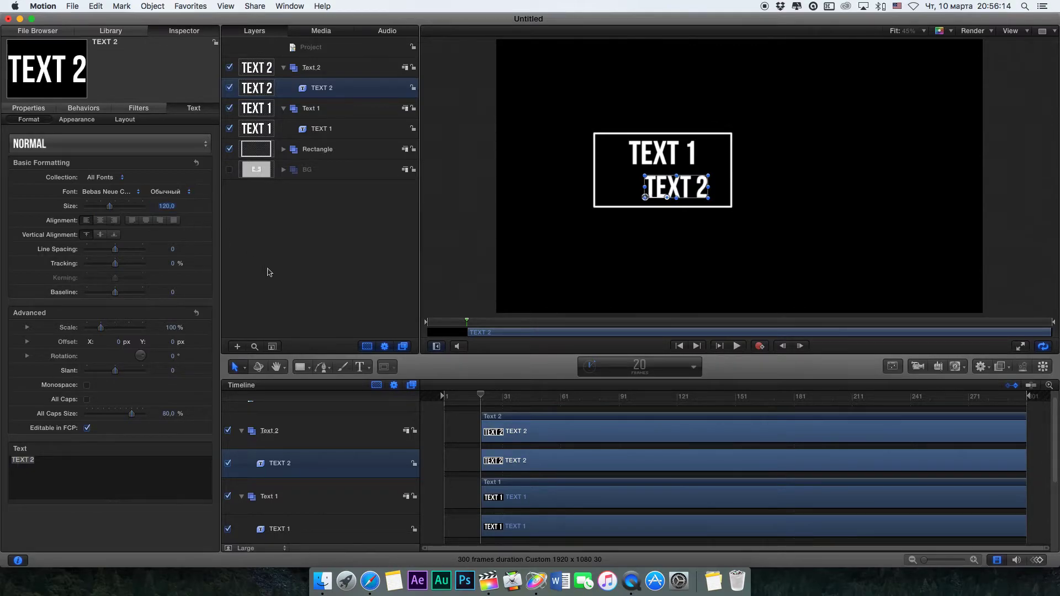
{"action": "left_click", "coordinate": [333, 527]}
{"action": "left_click", "coordinate": [174, 206]}
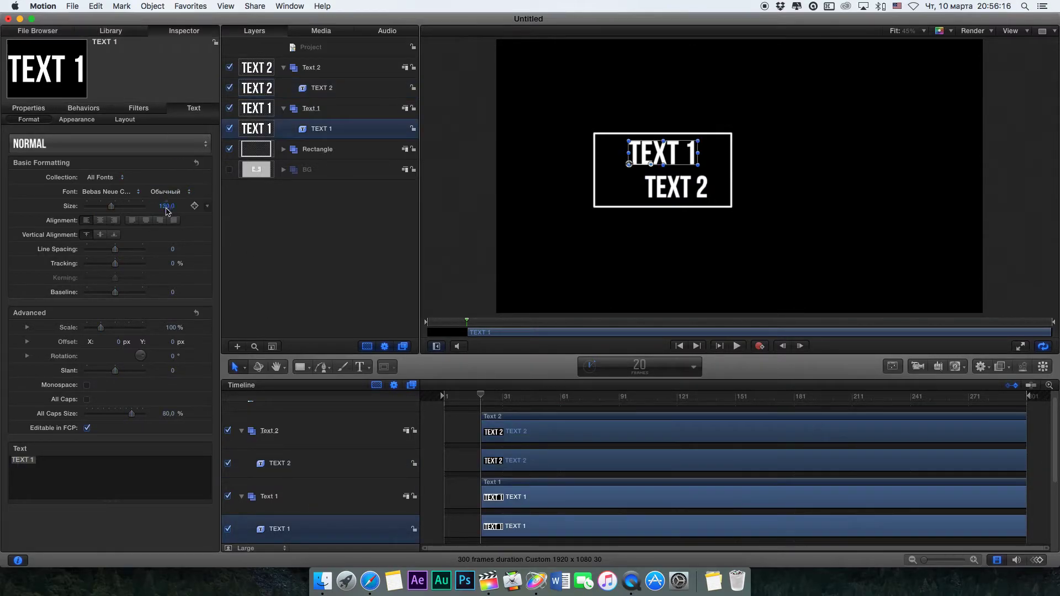
{"action": "type", "text": "120"}
{"action": "key", "text": "Return"}
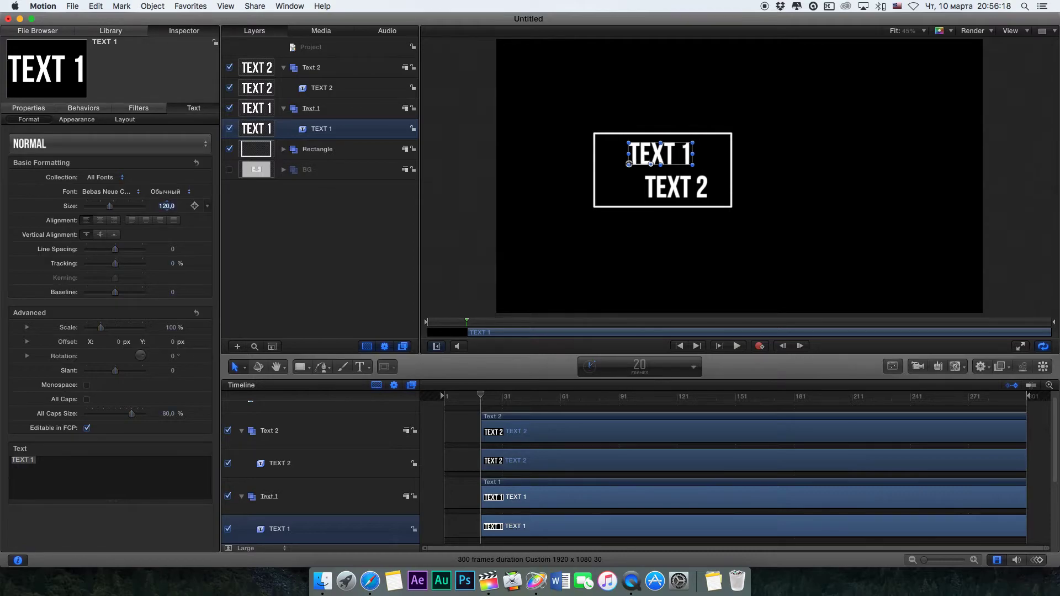
Shift TEXT 2 left and TEXT 1 slightly right so both are centred in the rectangle
{"action": "left_click", "coordinate": [662, 190]}
{"action": "left_click_drag", "start_coordinate": [663, 189], "coordinate": [649, 189]}
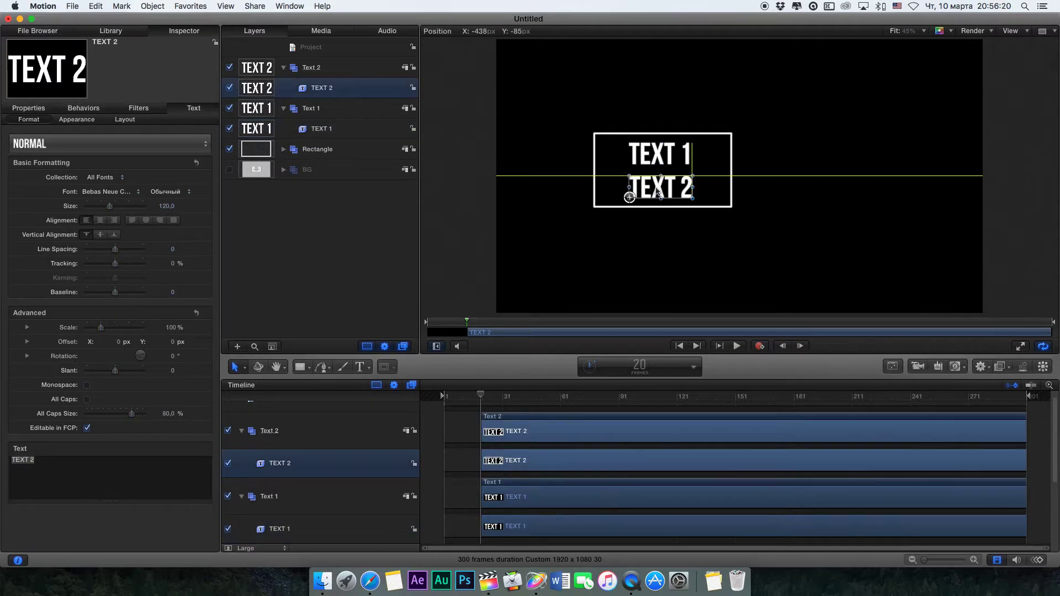
{"action": "left_click_drag", "start_coordinate": [668, 153], "coordinate": [671, 153]}
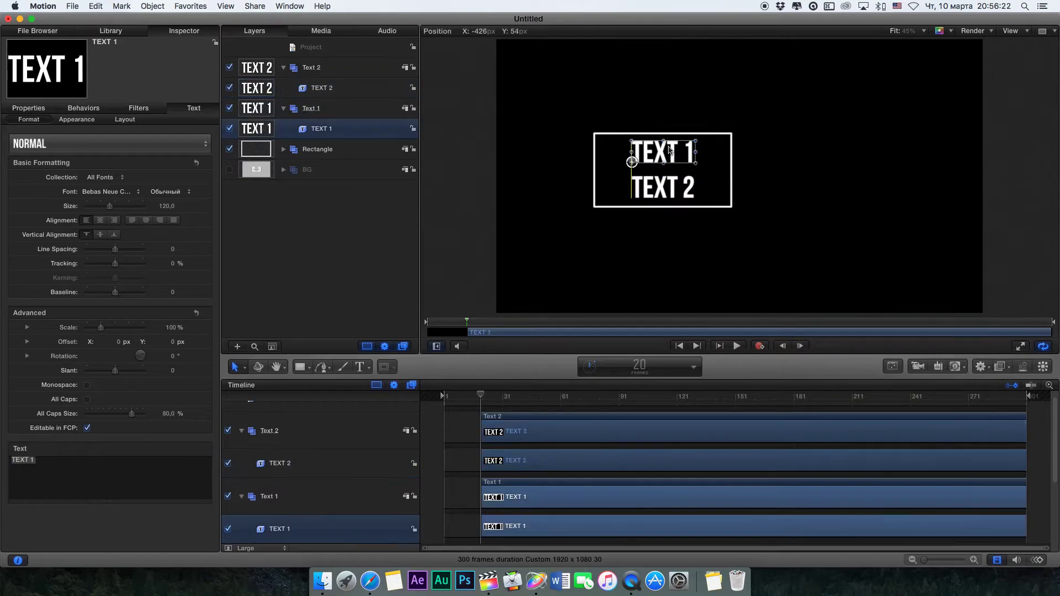
{"action": "left_click", "coordinate": [669, 182]}
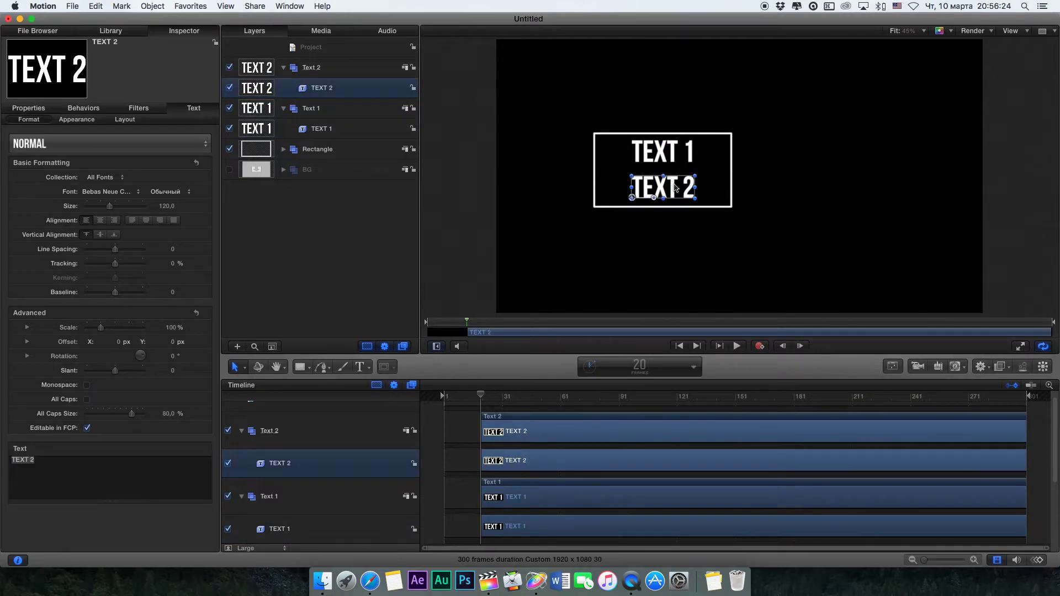
{"action": "left_click", "coordinate": [675, 188]}
Collapse the Text 2 and Text 1 groups and turn on the canvas rulers
{"action": "left_click", "coordinate": [241, 431]}
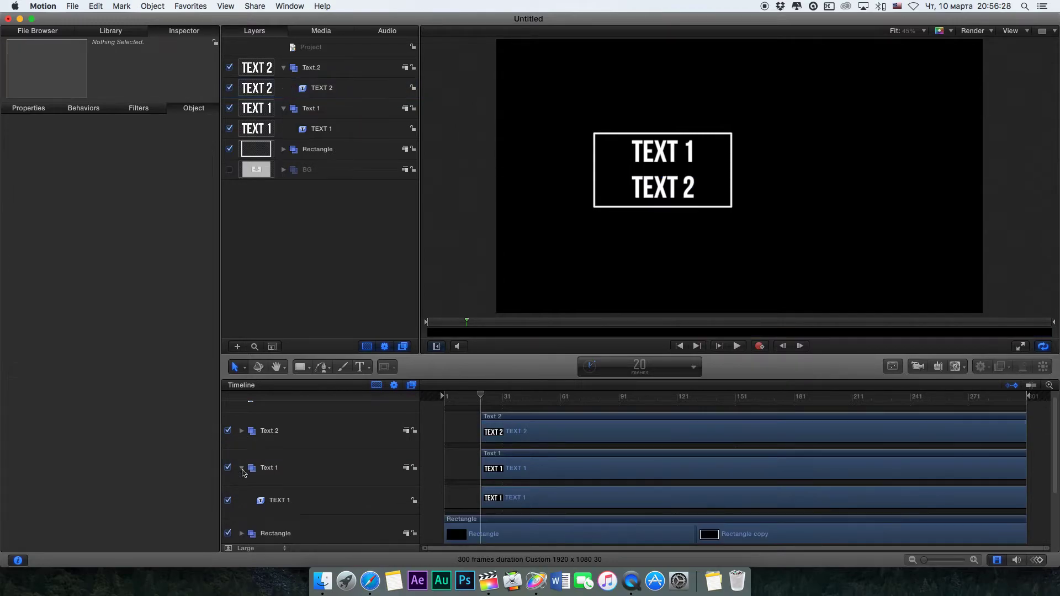
{"action": "left_click", "coordinate": [242, 468]}
{"action": "scroll", "coordinate": [300, 442], "scroll_direction": "up", "scroll_amount": 1}
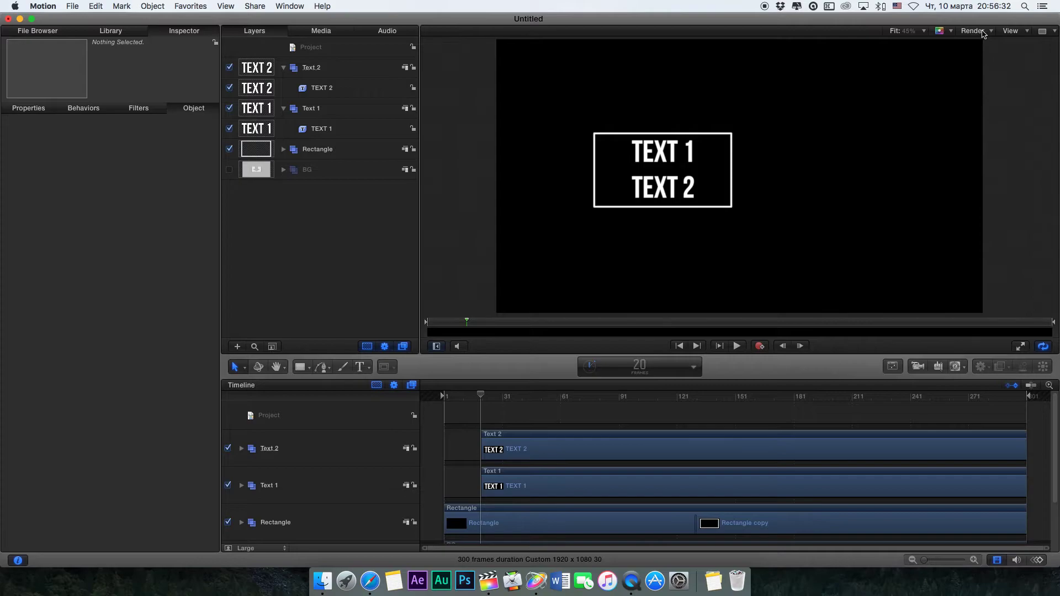
{"action": "left_click", "coordinate": [1027, 32]}
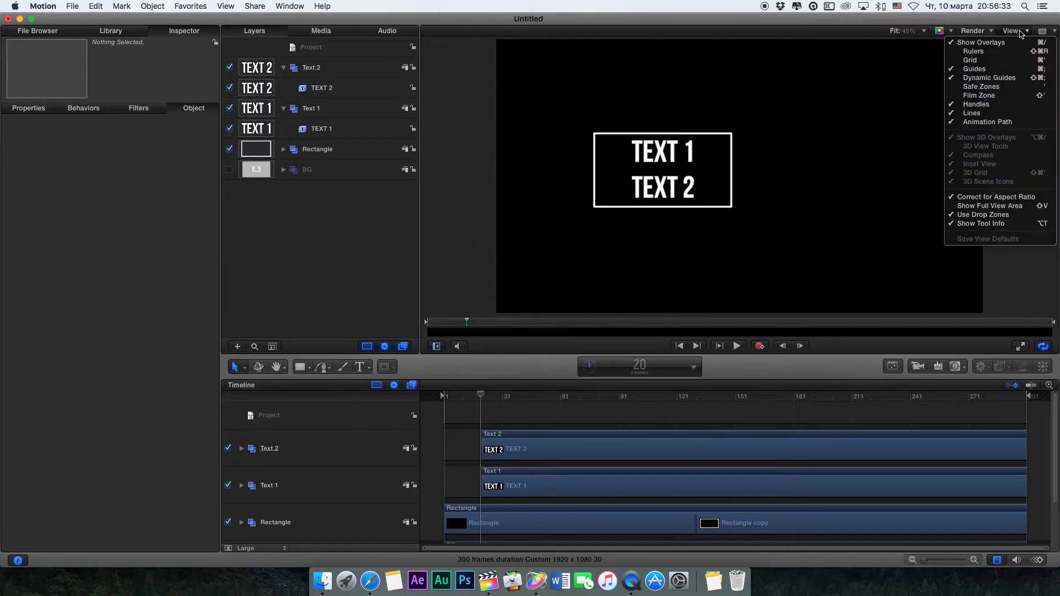
{"action": "left_click", "coordinate": [973, 51]}
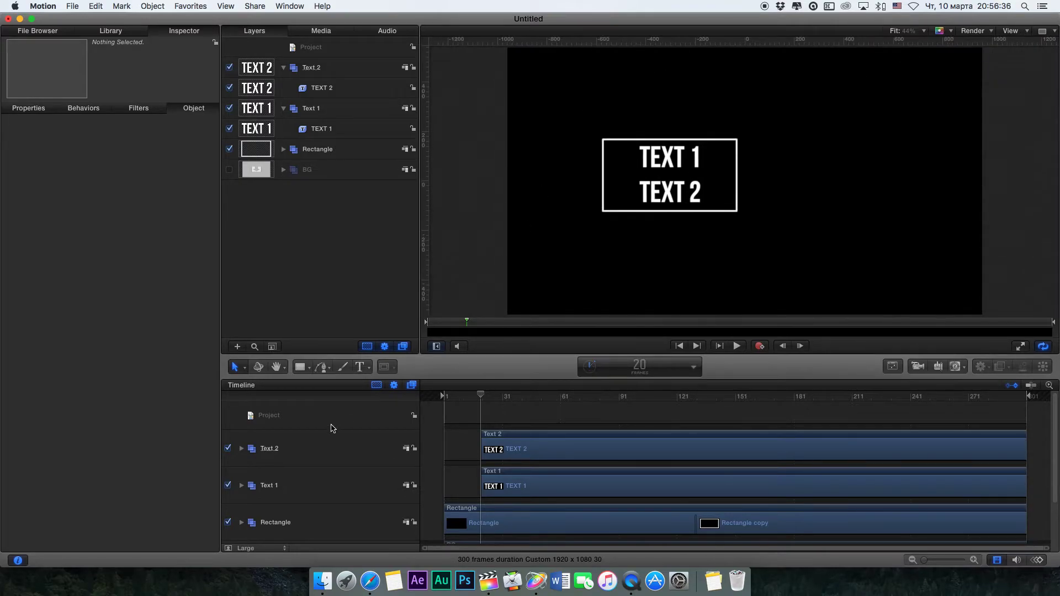
{"action": "scroll", "coordinate": [309, 474], "scroll_direction": "down", "scroll_amount": 3}
With the Rectangle group selected, drag a horizontal guide through the middle of the box
{"action": "left_click", "coordinate": [298, 471]}
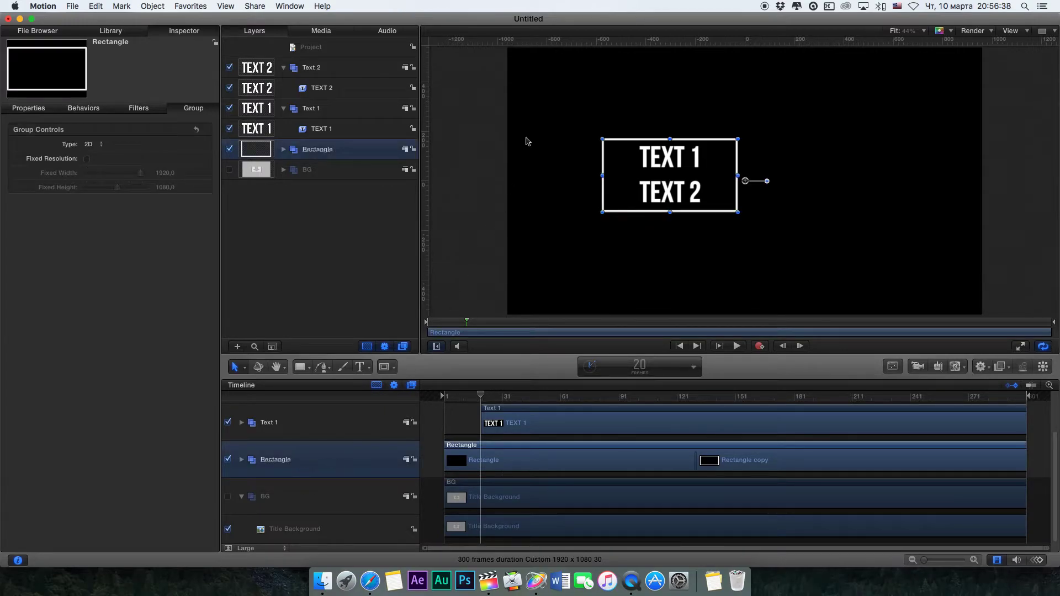
{"action": "left_click_drag", "start_coordinate": [489, 54], "coordinate": [500, 175]}
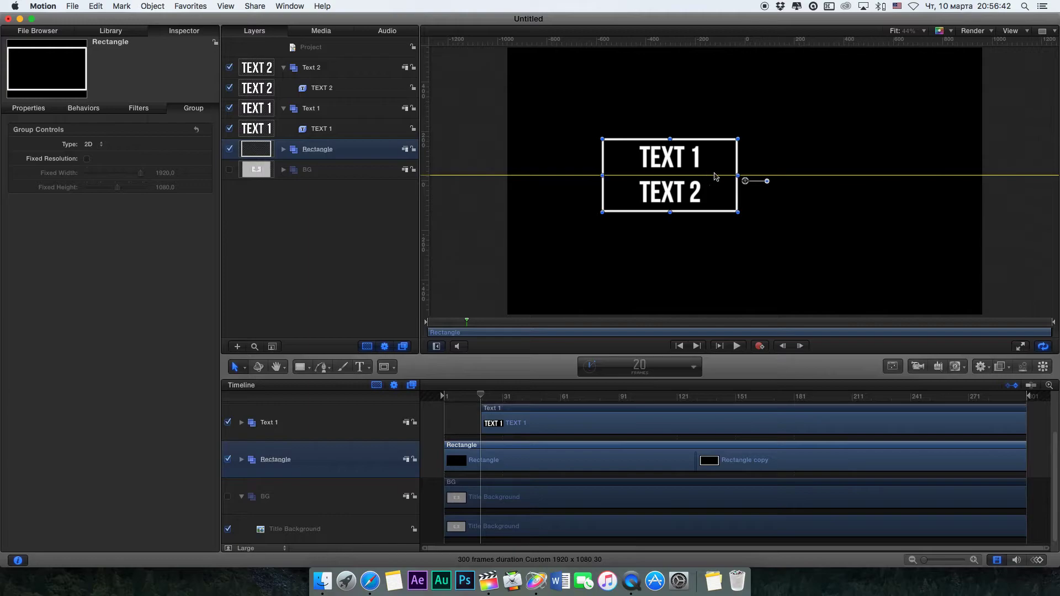
{"action": "scroll", "coordinate": [308, 469], "scroll_direction": "up", "scroll_amount": 3}
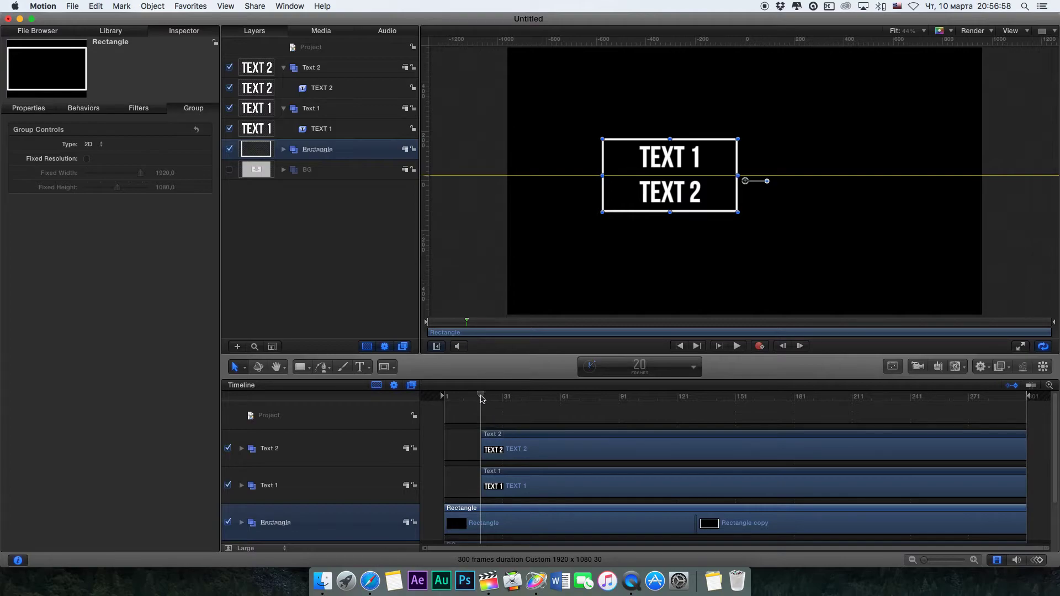
At frame 30, add Position keyframes to the TEXT 2 and TEXT 1 layers
{"action": "double_click", "coordinate": [636, 370]}
{"action": "type", "text": "30"}
{"action": "key", "text": "Return"}
{"action": "left_click", "coordinate": [339, 448]}
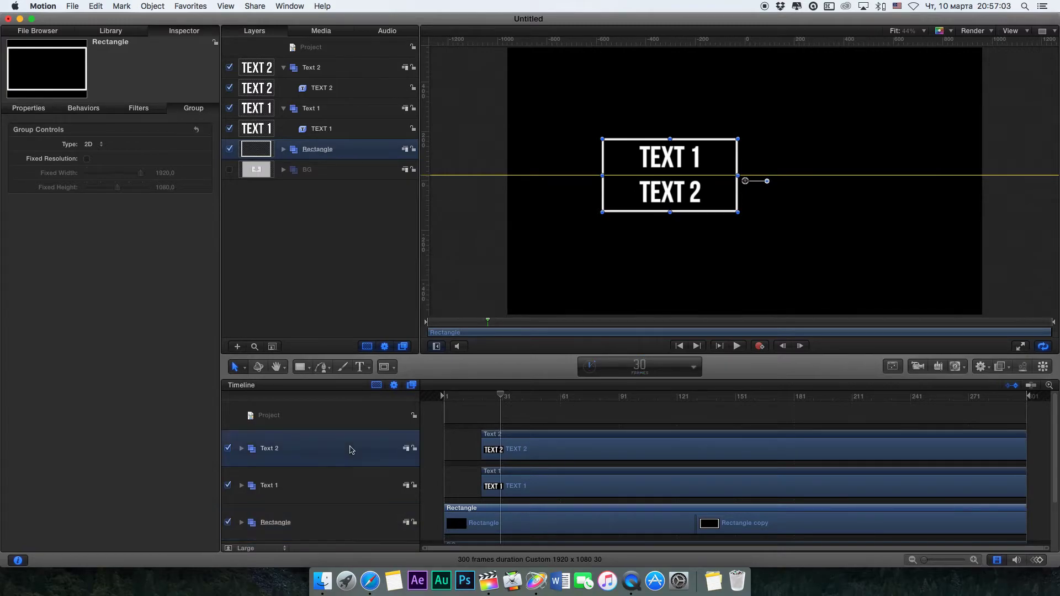
{"action": "left_click", "coordinate": [241, 449]}
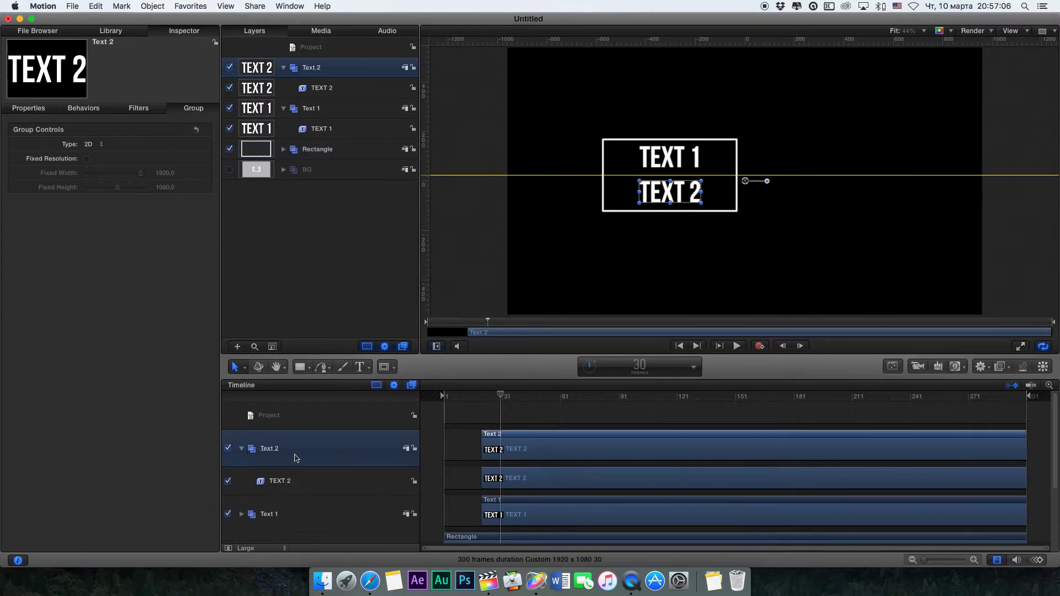
{"action": "left_click", "coordinate": [330, 485]}
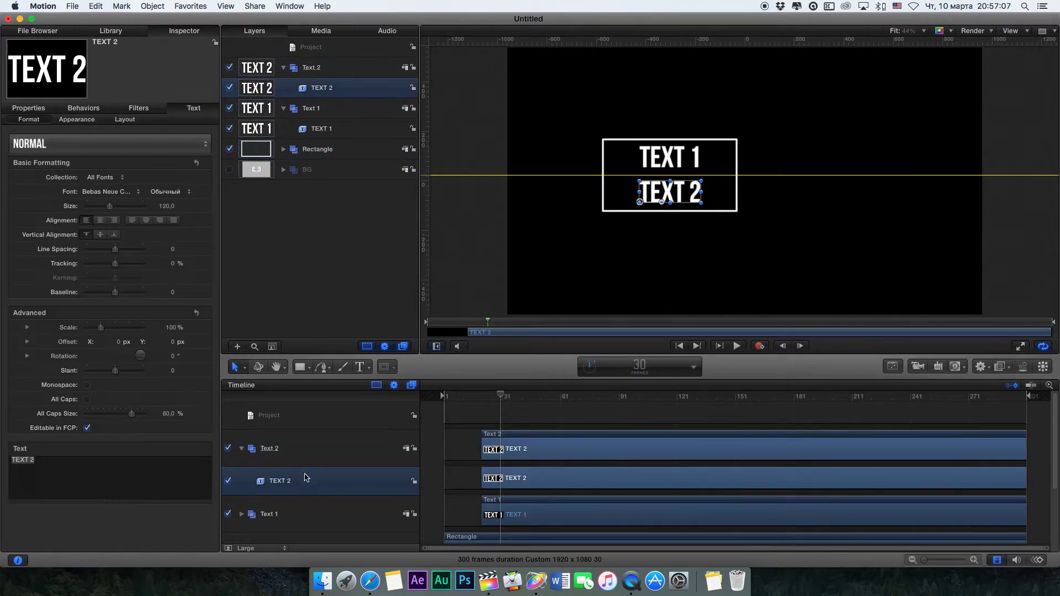
{"action": "left_click", "coordinate": [28, 109]}
{"action": "left_click", "coordinate": [195, 144]}
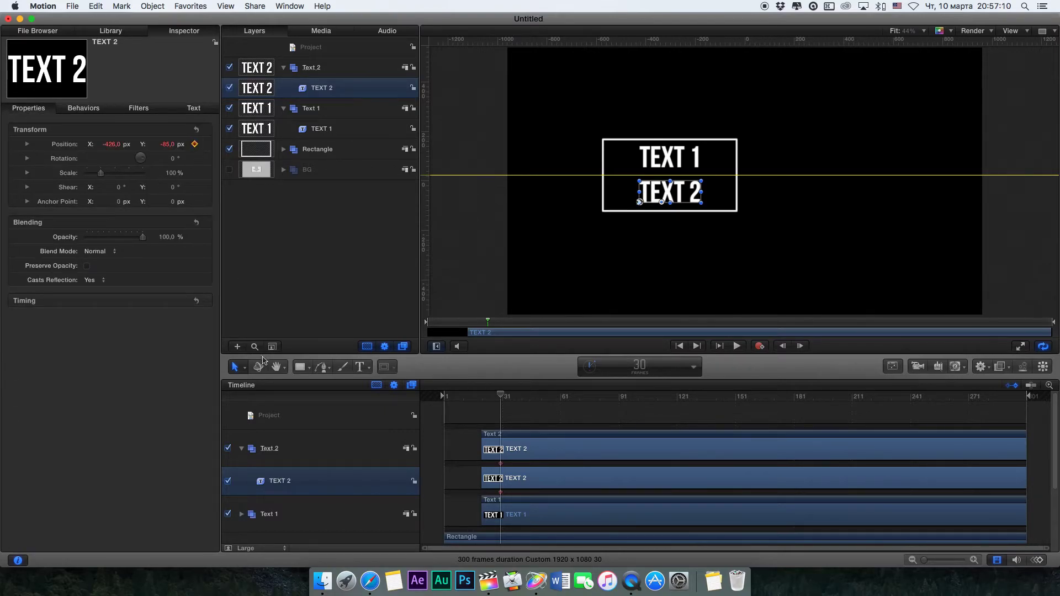
{"action": "left_click", "coordinate": [242, 515]}
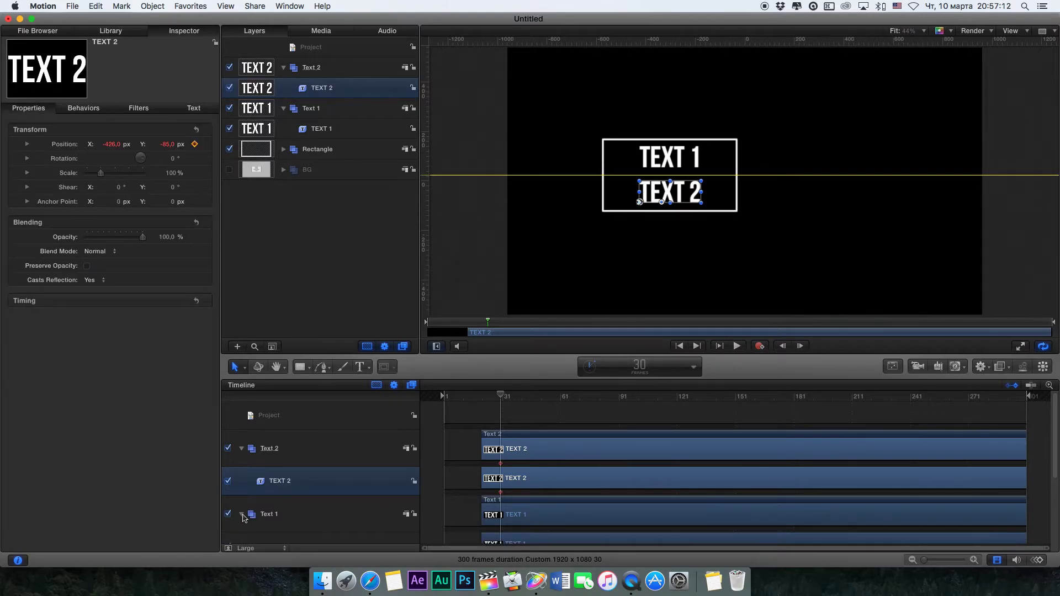
{"action": "scroll", "coordinate": [276, 508], "scroll_direction": "down", "scroll_amount": 3}
{"action": "left_click", "coordinate": [326, 480]}
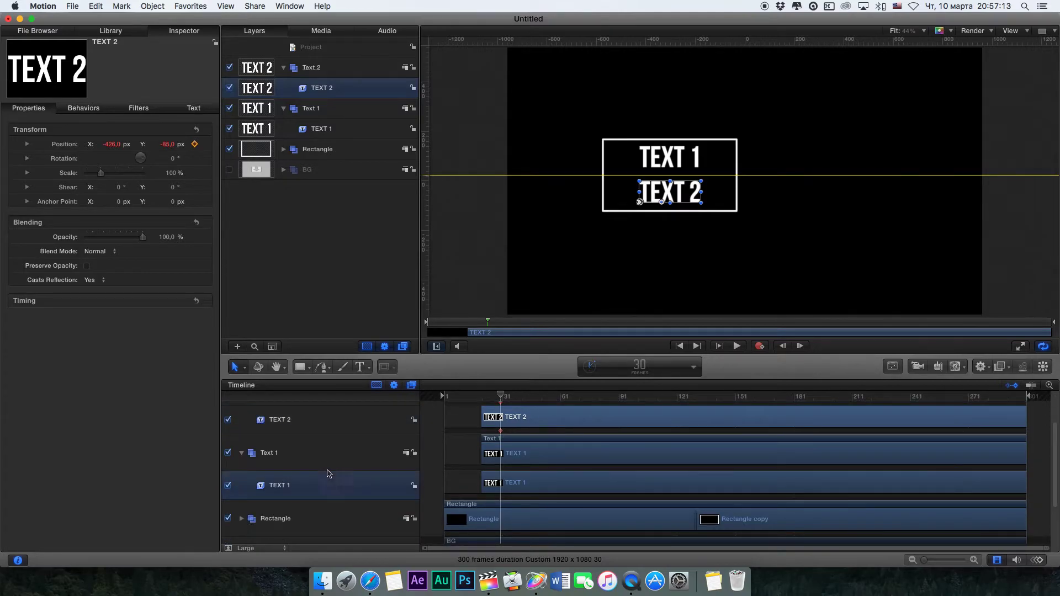
{"action": "left_click", "coordinate": [194, 145]}
At frame 20, swap TEXT 1 down and TEXT 2 up, then preview the slide
{"action": "double_click", "coordinate": [640, 366]}
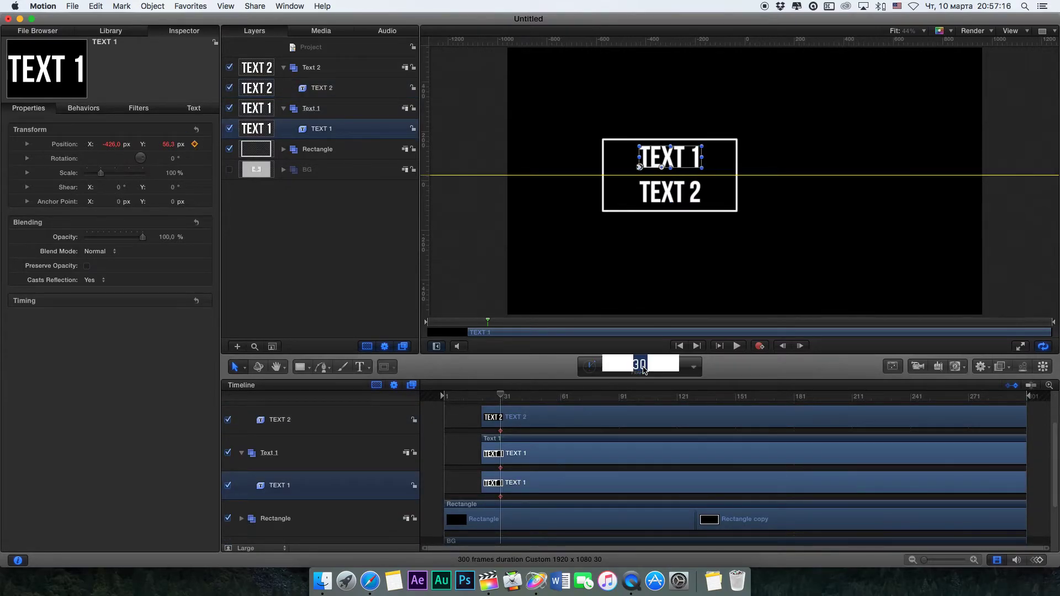
{"action": "type", "text": "20"}
{"action": "key", "text": "Return"}
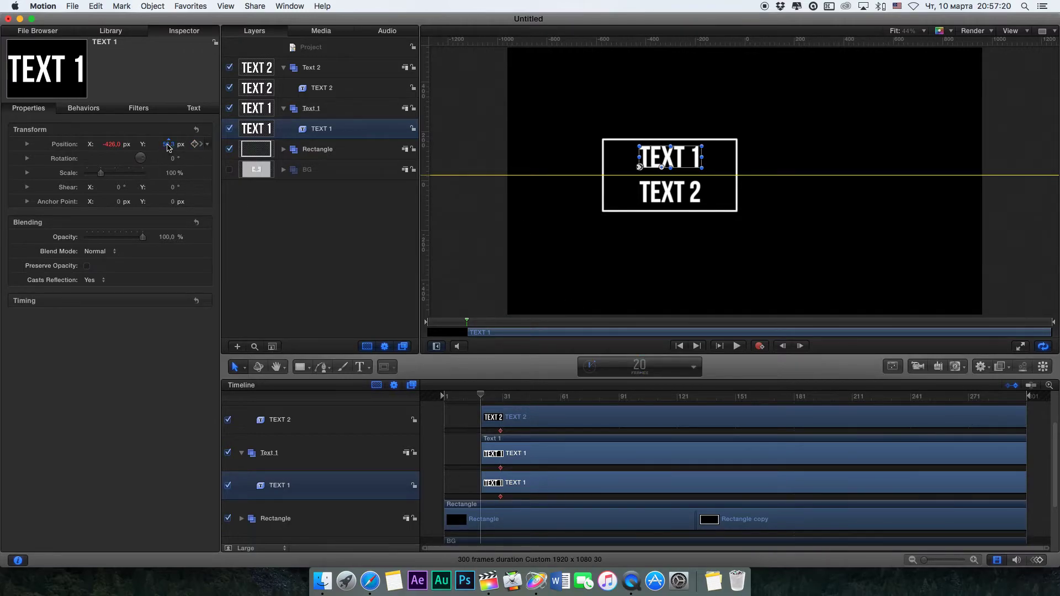
{"action": "left_click_drag", "start_coordinate": [169, 147], "coordinate": [166, 144]}
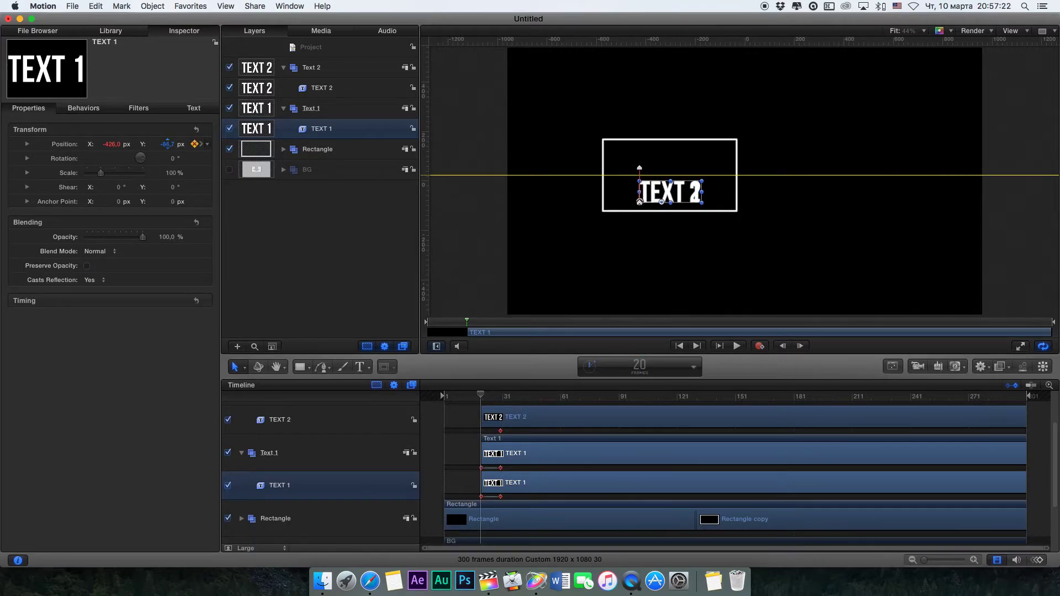
{"action": "left_click", "coordinate": [314, 420]}
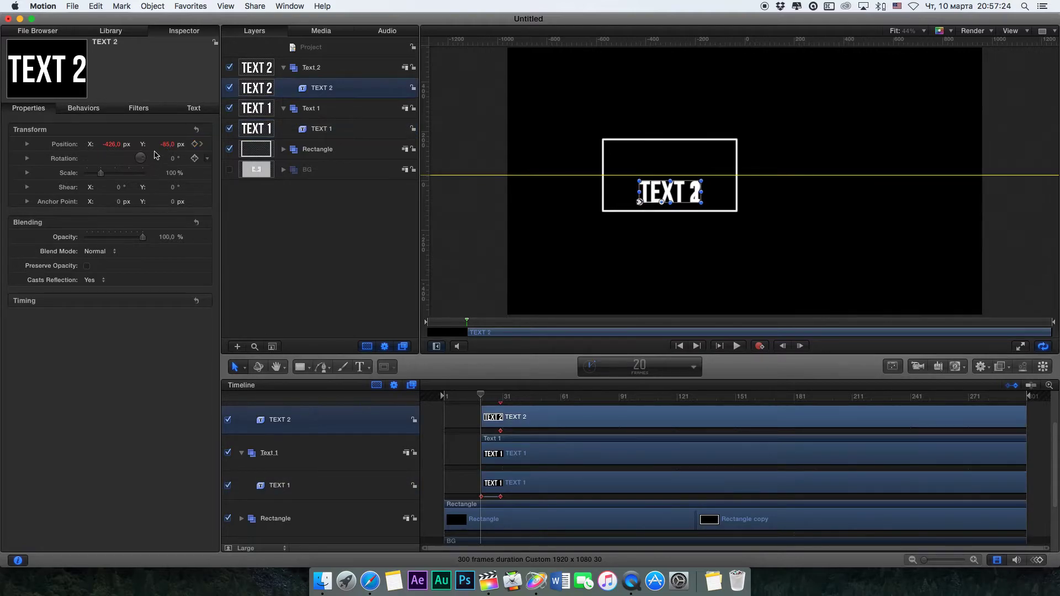
{"action": "left_click_drag", "start_coordinate": [166, 144], "coordinate": [166, 144]}
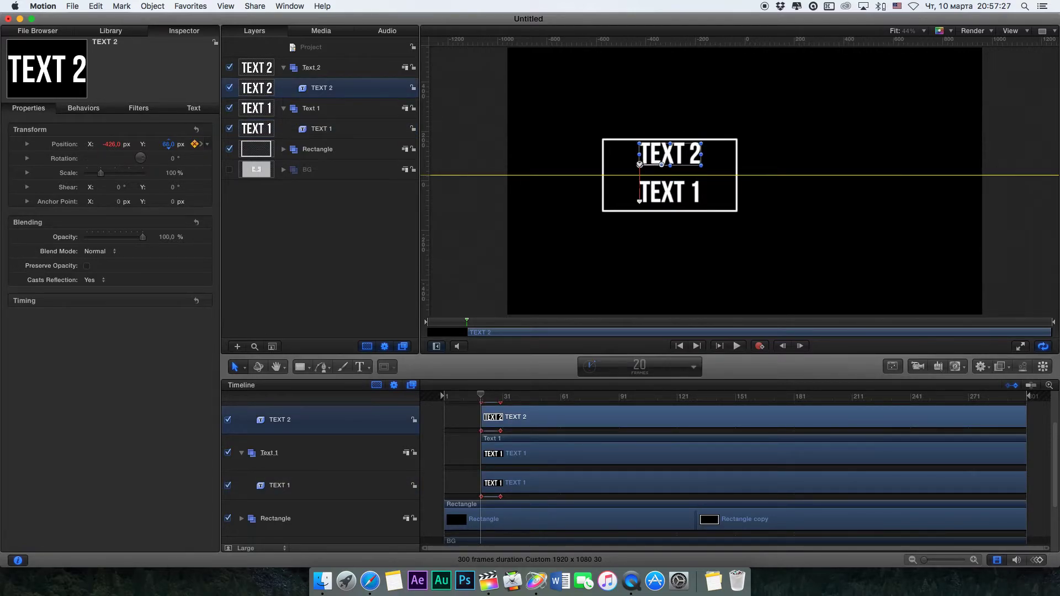
{"action": "left_click", "coordinate": [353, 259]}
{"action": "key", "text": "space"}
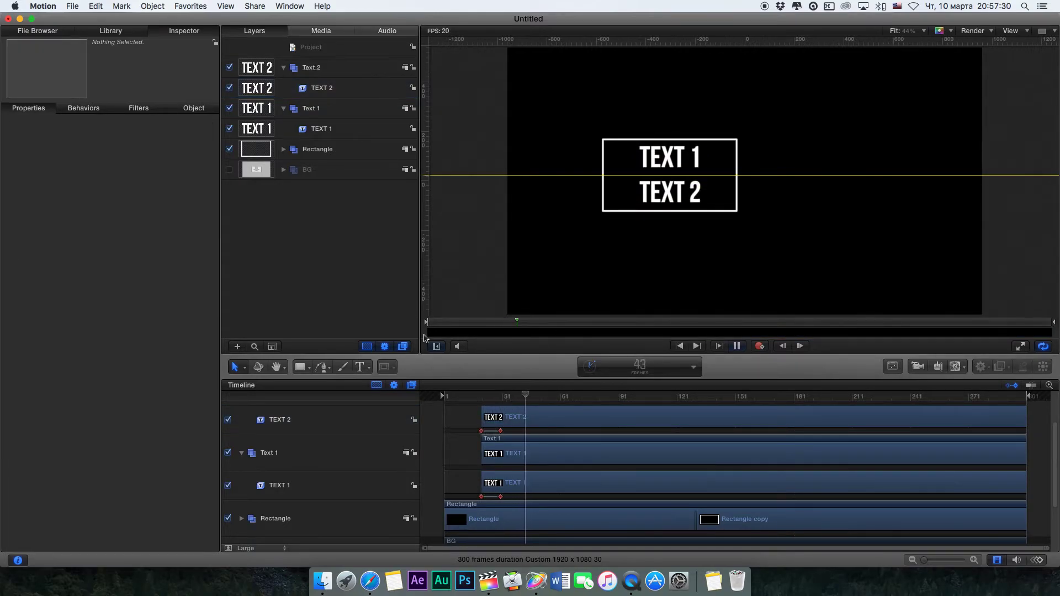
{"action": "key", "text": "space"}
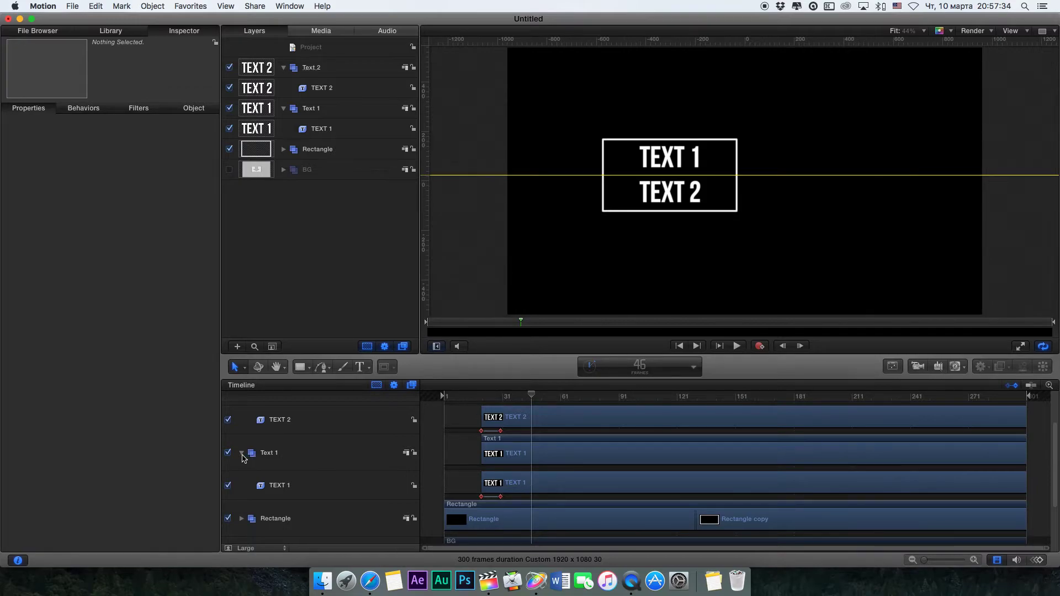
Add an Image Mask to TEXT 2 and TEXT 1, collapse both layers, and select the Text 2 group
{"action": "scroll", "coordinate": [243, 458], "scroll_direction": "up", "scroll_amount": 2}
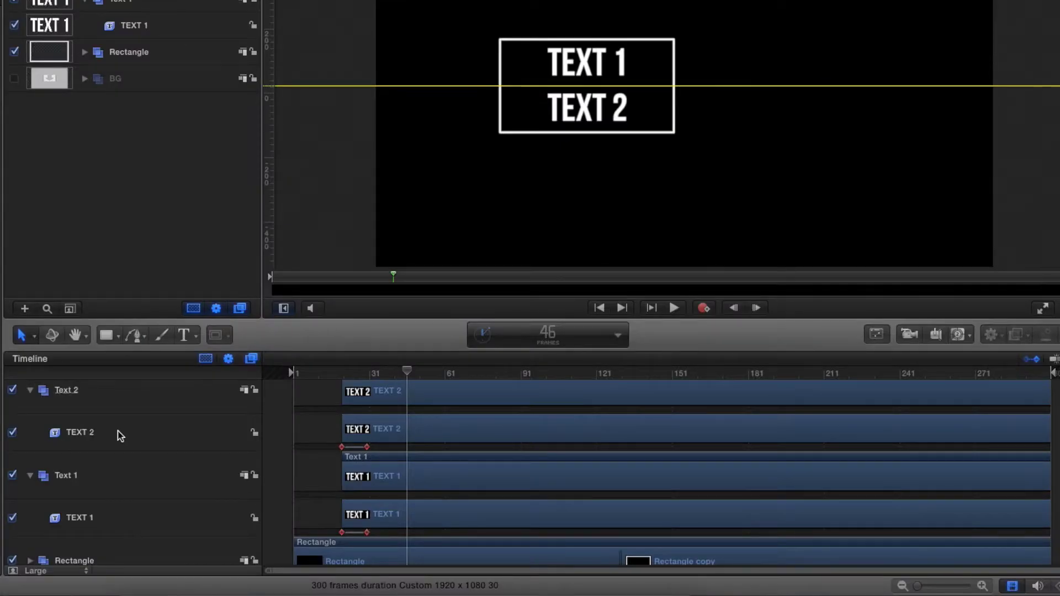
{"action": "right_click", "coordinate": [310, 441]}
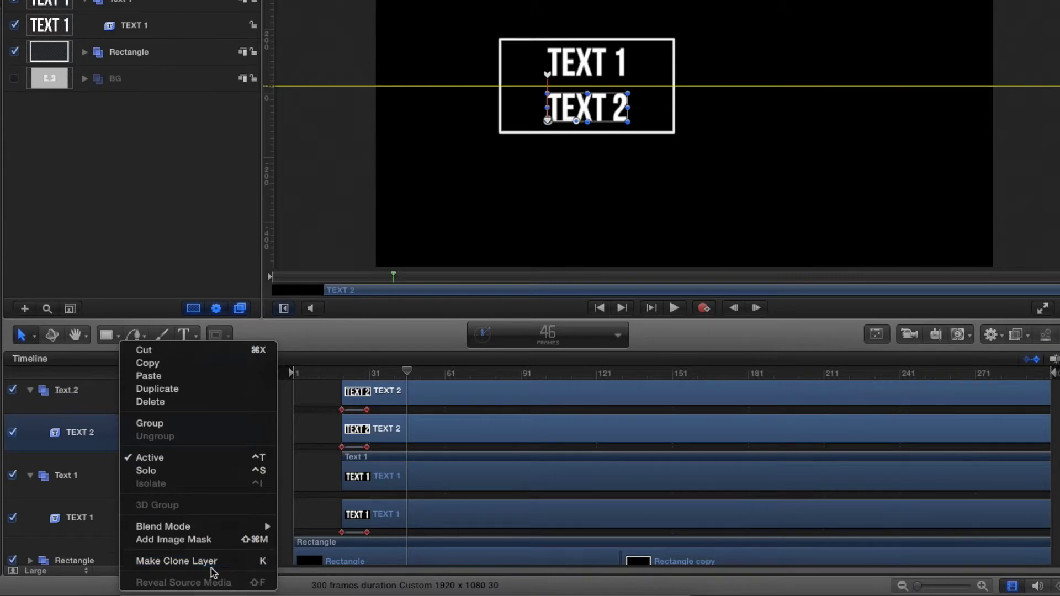
{"action": "left_click", "coordinate": [177, 540]}
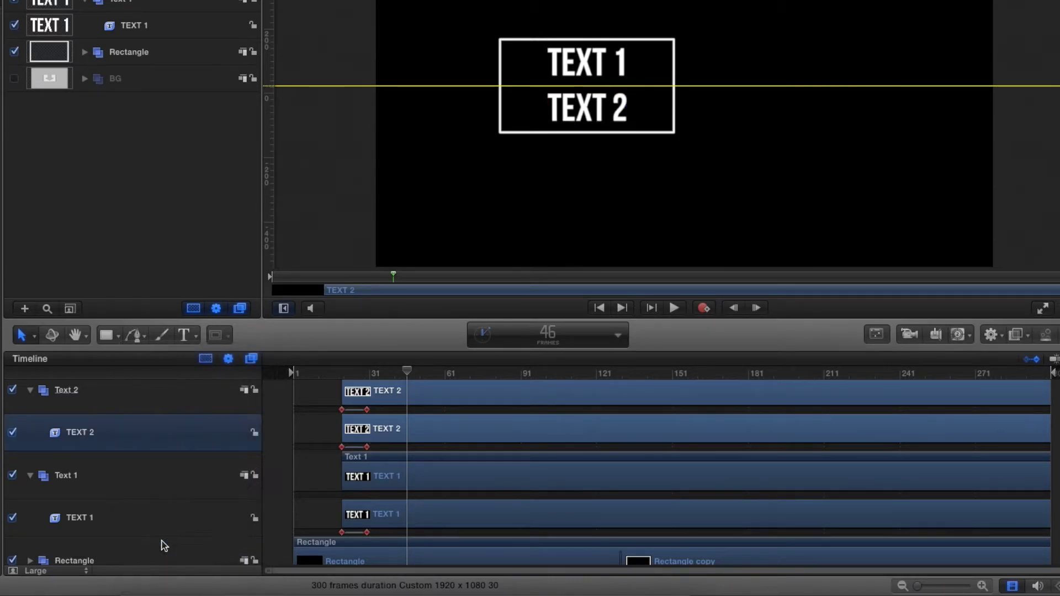
{"action": "scroll", "coordinate": [133, 552], "scroll_direction": "down", "scroll_amount": 3}
{"action": "left_click", "coordinate": [121, 496]}
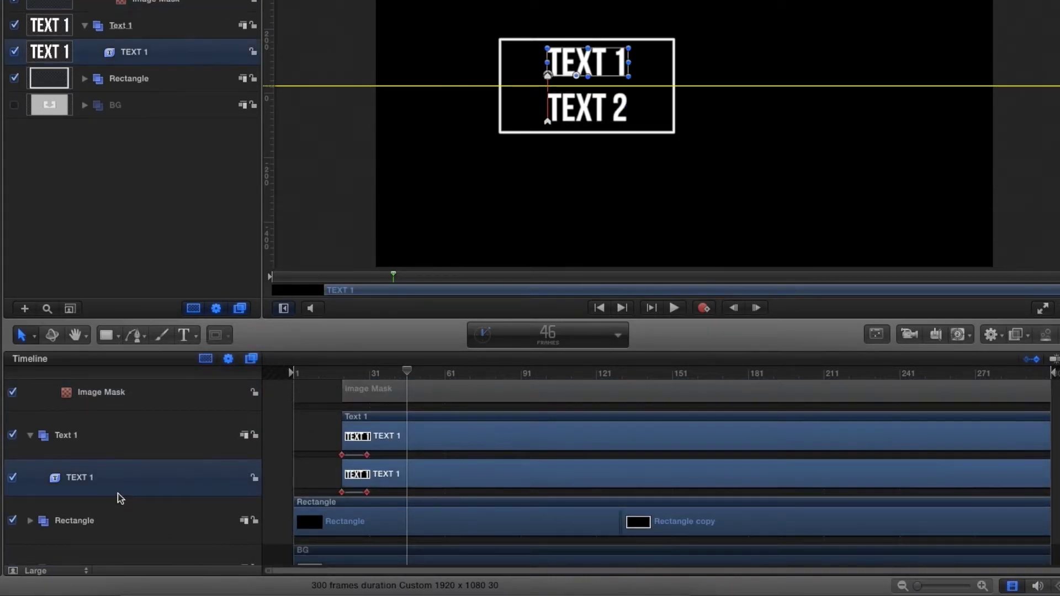
{"action": "right_click", "coordinate": [120, 498]}
{"action": "left_click", "coordinate": [155, 539]}
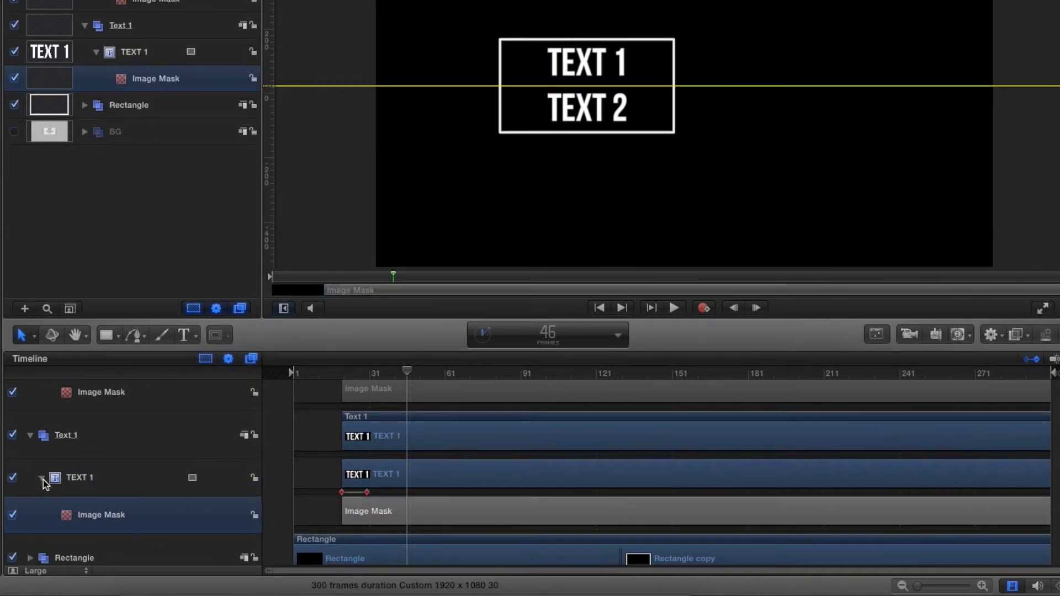
{"action": "left_click", "coordinate": [45, 484]}
{"action": "scroll", "coordinate": [44, 474], "scroll_direction": "up", "scroll_amount": 5}
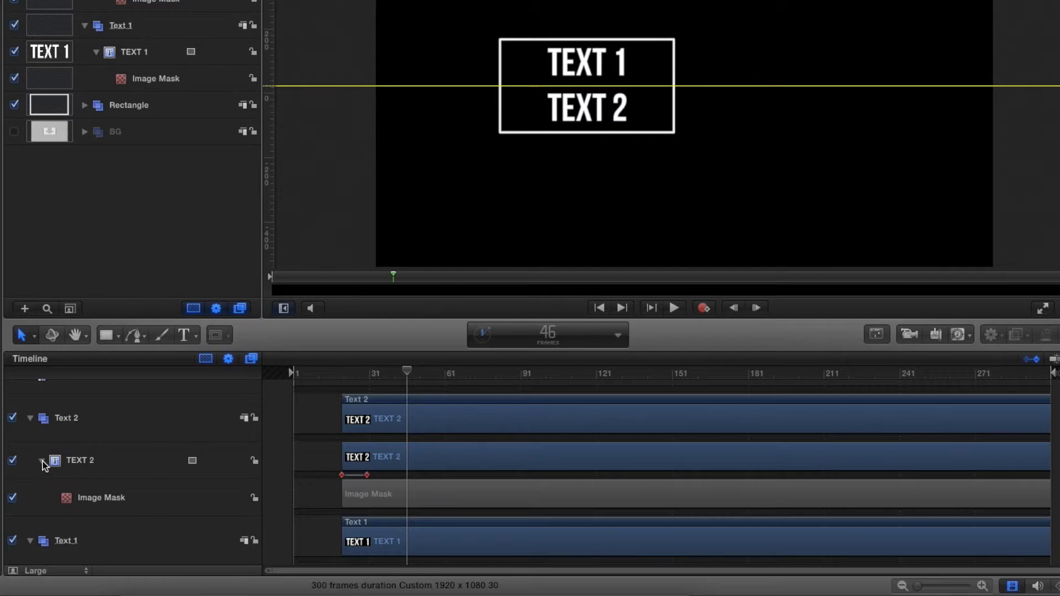
{"action": "left_click", "coordinate": [43, 462]}
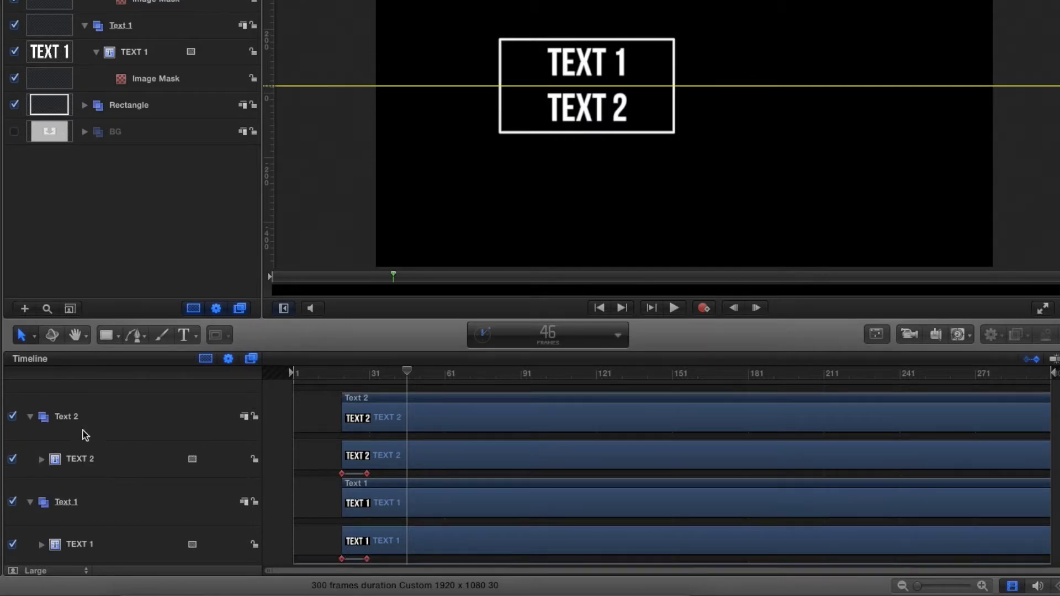
{"action": "left_click", "coordinate": [103, 431]}
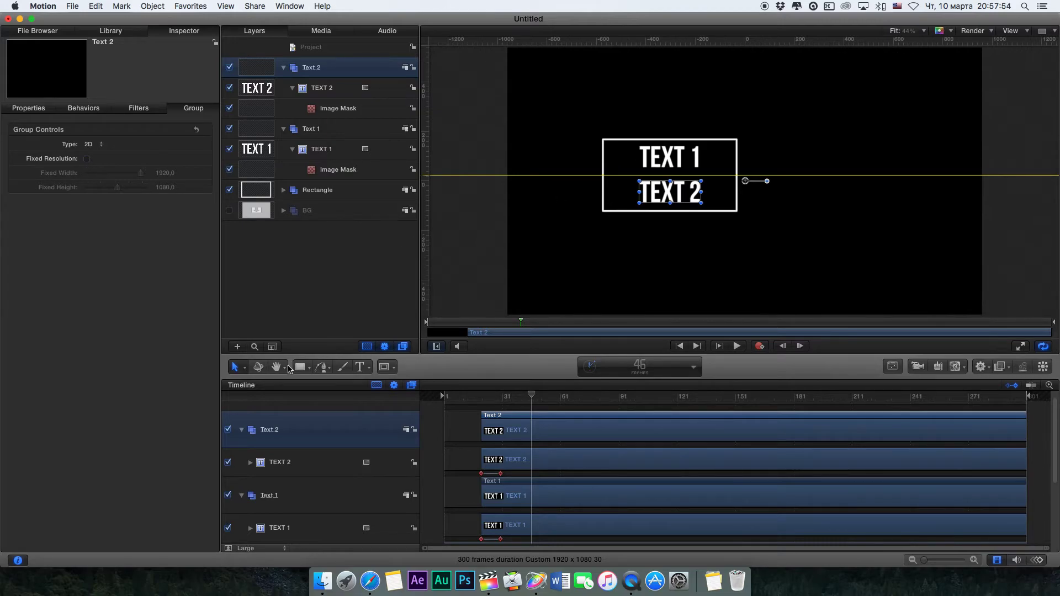
Draw a closed four-point Bezier rectangle from the box's top edge down to the guide
{"action": "left_click", "coordinate": [322, 369]}
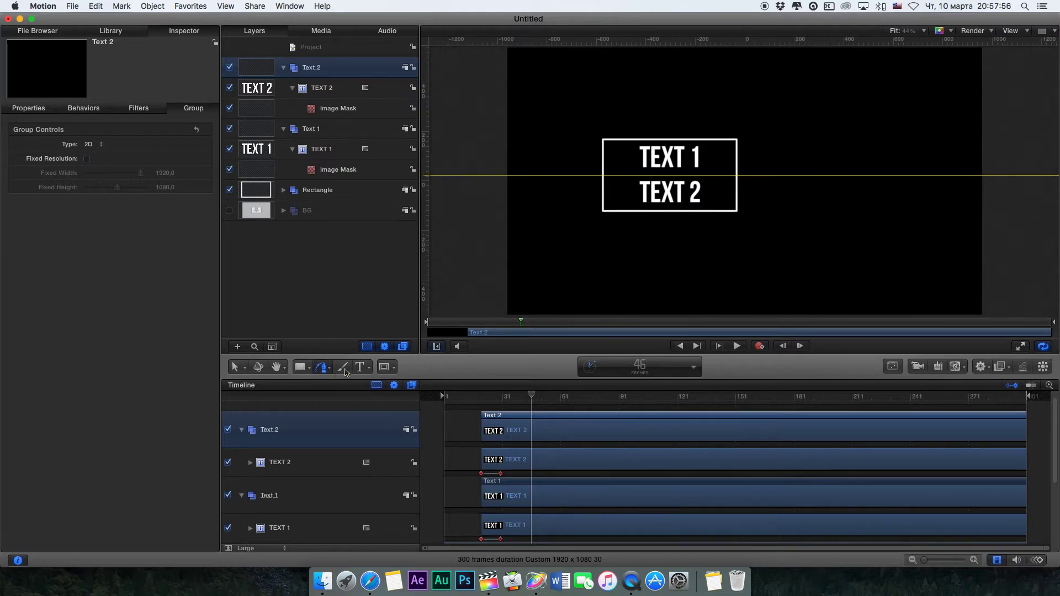
{"action": "left_click", "coordinate": [592, 133]}
{"action": "left_click", "coordinate": [592, 177]}
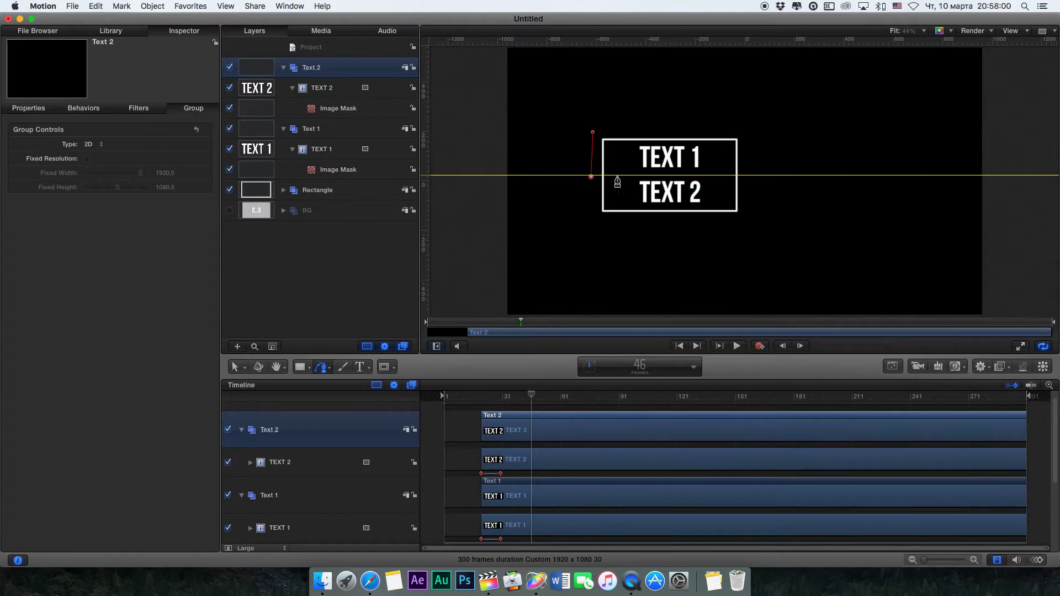
{"action": "left_click", "coordinate": [747, 175]}
{"action": "left_click", "coordinate": [748, 133]}
{"action": "left_click", "coordinate": [593, 132]}
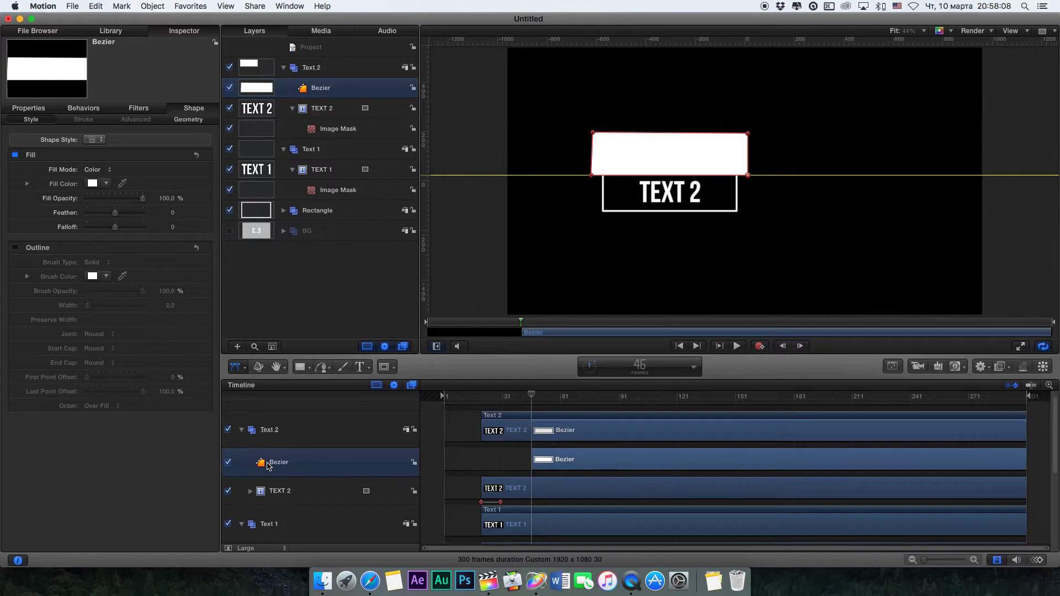
Set the Bezier shape as the Mask Source of TEXT 2's Image Mask and preview it
{"action": "left_click", "coordinate": [249, 490]}
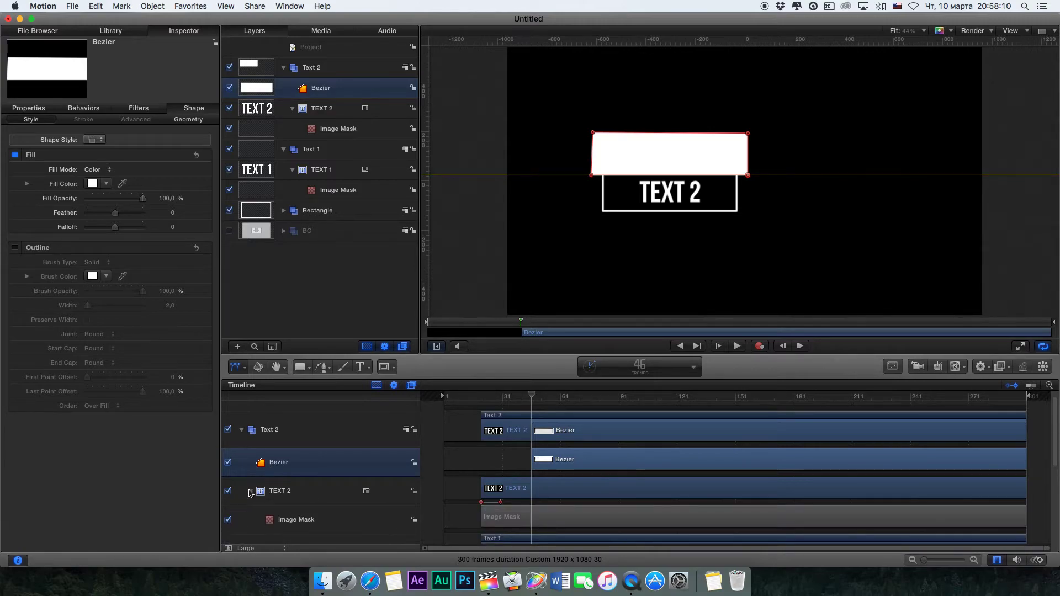
{"action": "scroll", "coordinate": [271, 502], "scroll_direction": "down", "scroll_amount": 1}
{"action": "left_click", "coordinate": [279, 499]}
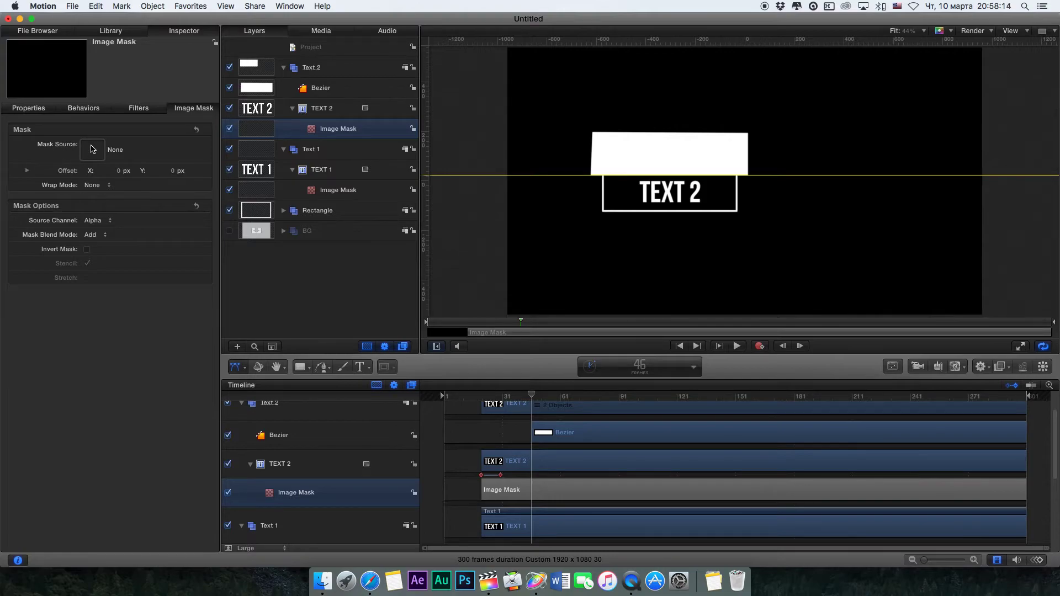
{"action": "left_click_drag", "start_coordinate": [263, 440], "coordinate": [98, 156]}
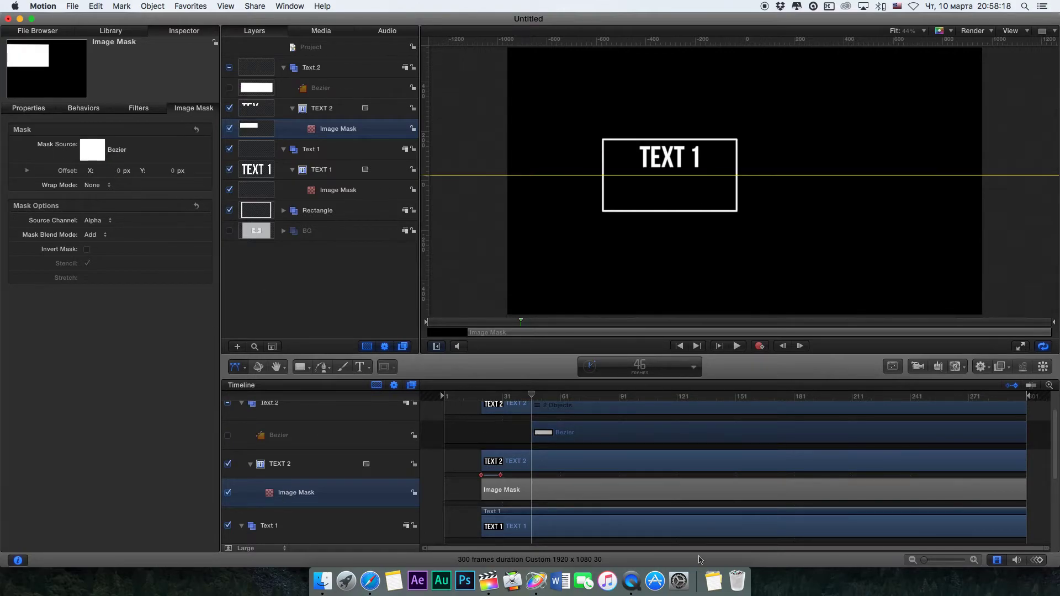
{"action": "left_click_drag", "start_coordinate": [531, 395], "coordinate": [479, 397]}
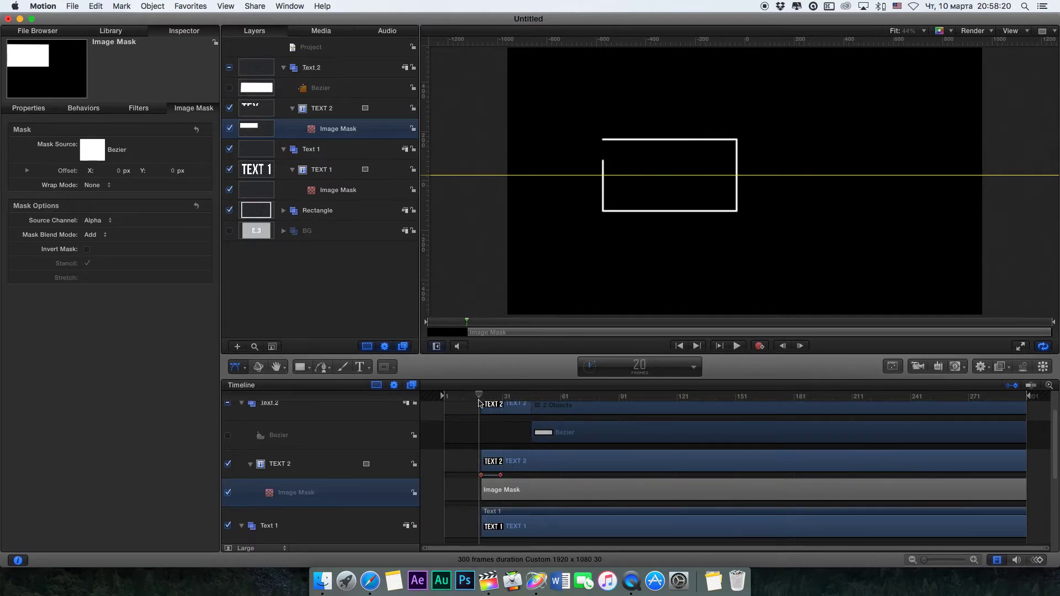
{"action": "key", "text": "space"}
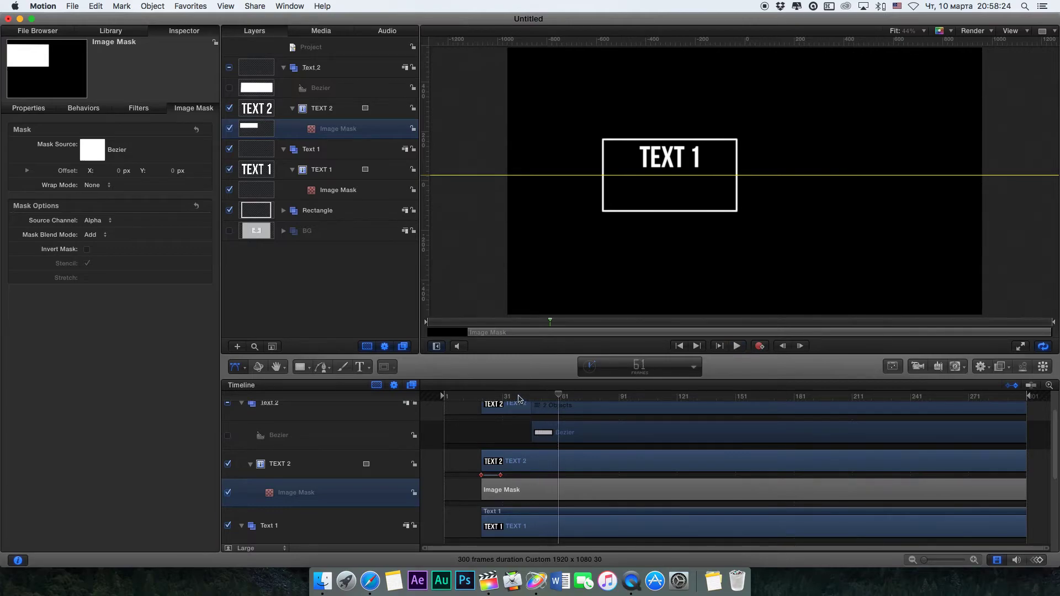
{"action": "left_click", "coordinate": [508, 397]}
Move the Bezier layer's start to frame 21 and replay the slide-in from frame 20
{"action": "left_click_drag", "start_coordinate": [554, 437], "coordinate": [505, 437]}
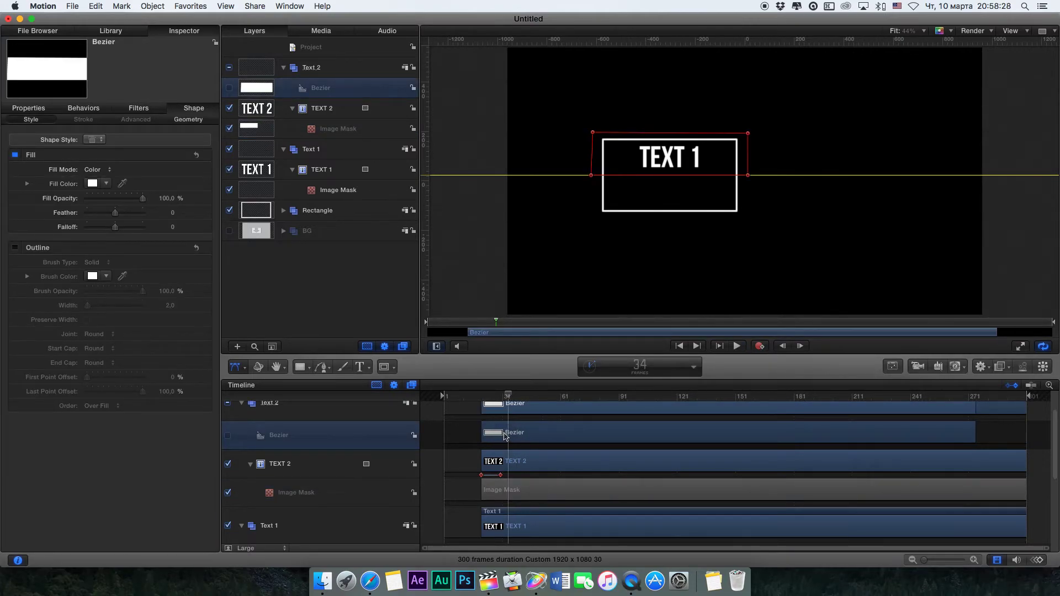
{"action": "left_click", "coordinate": [480, 397]}
{"action": "key", "text": "space"}
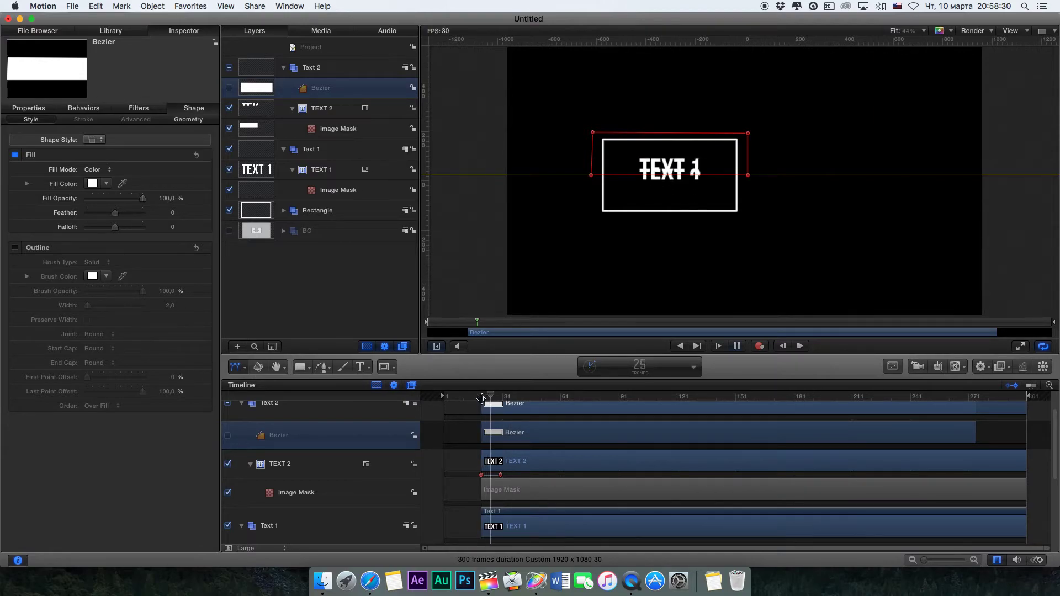
{"action": "key", "text": "space"}
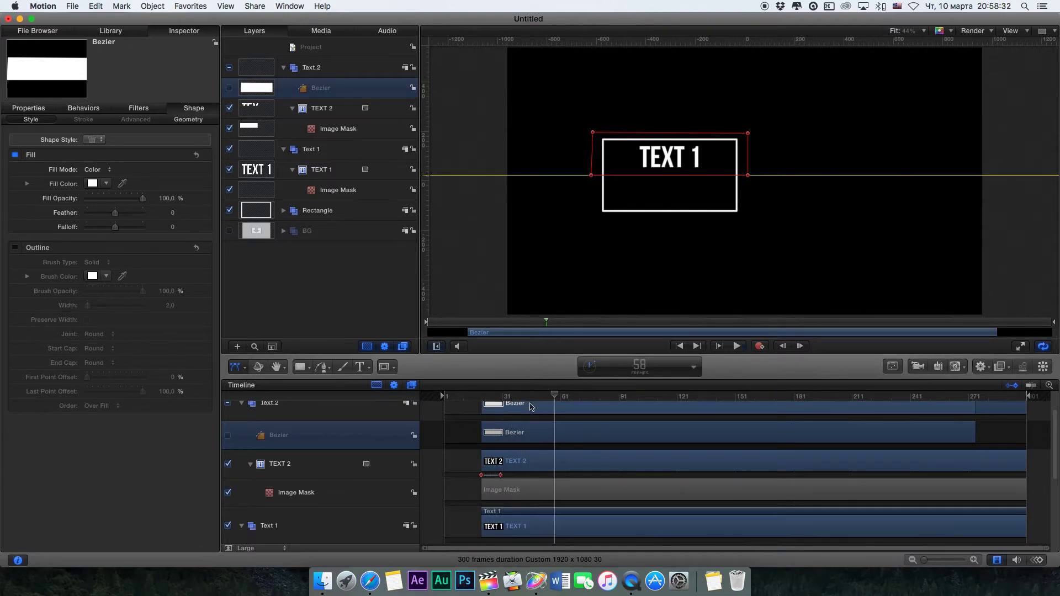
{"action": "left_click_drag", "start_coordinate": [524, 398], "coordinate": [483, 396]}
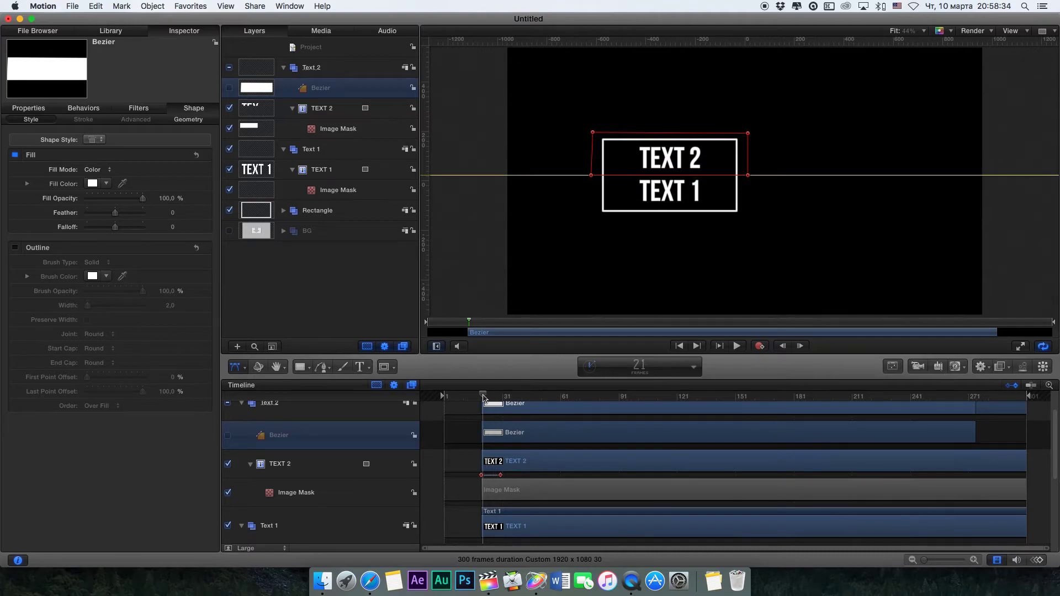
{"action": "key", "text": "space"}
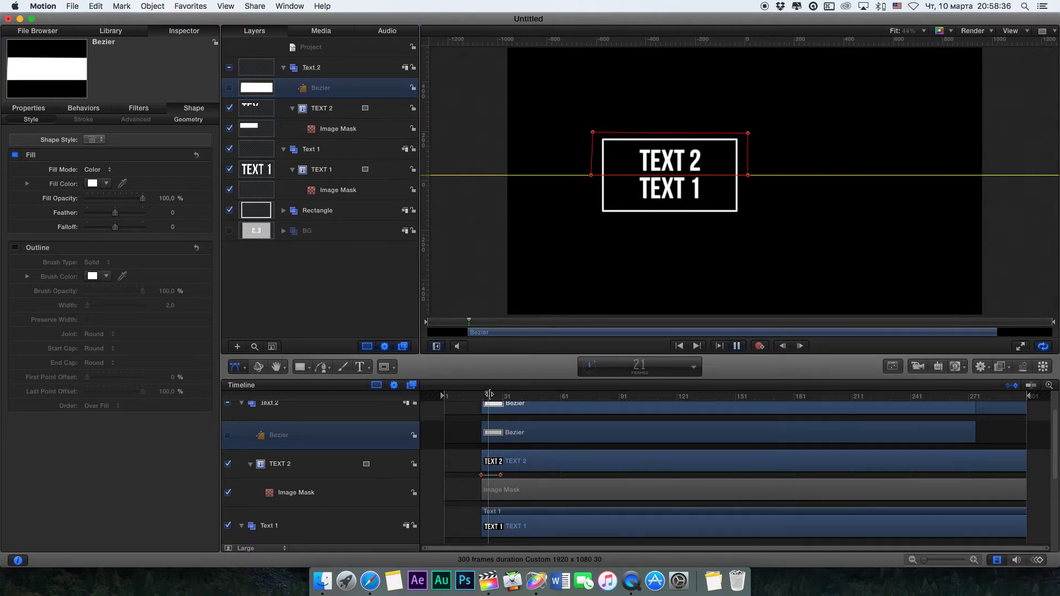
{"action": "left_click_drag", "start_coordinate": [484, 395], "coordinate": [500, 395]}
{"action": "left_click", "coordinate": [502, 396]}
{"action": "key", "text": "space"}
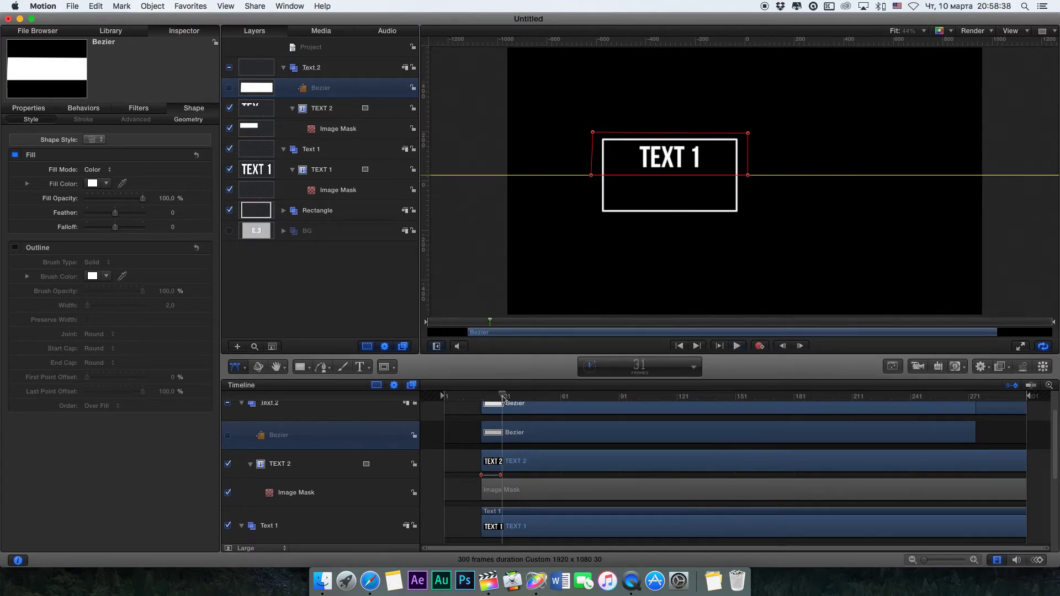
{"action": "left_click_drag", "start_coordinate": [504, 397], "coordinate": [485, 396]}
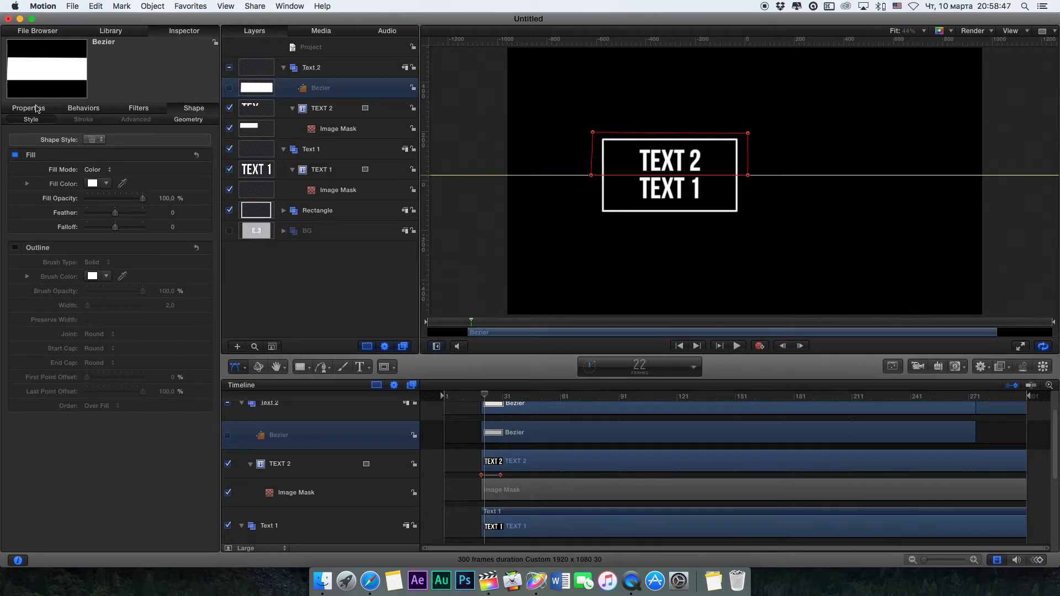
Turn on Invert Mask for TEXT 2's Image Mask and preview from frame 20
{"action": "left_click", "coordinate": [310, 495]}
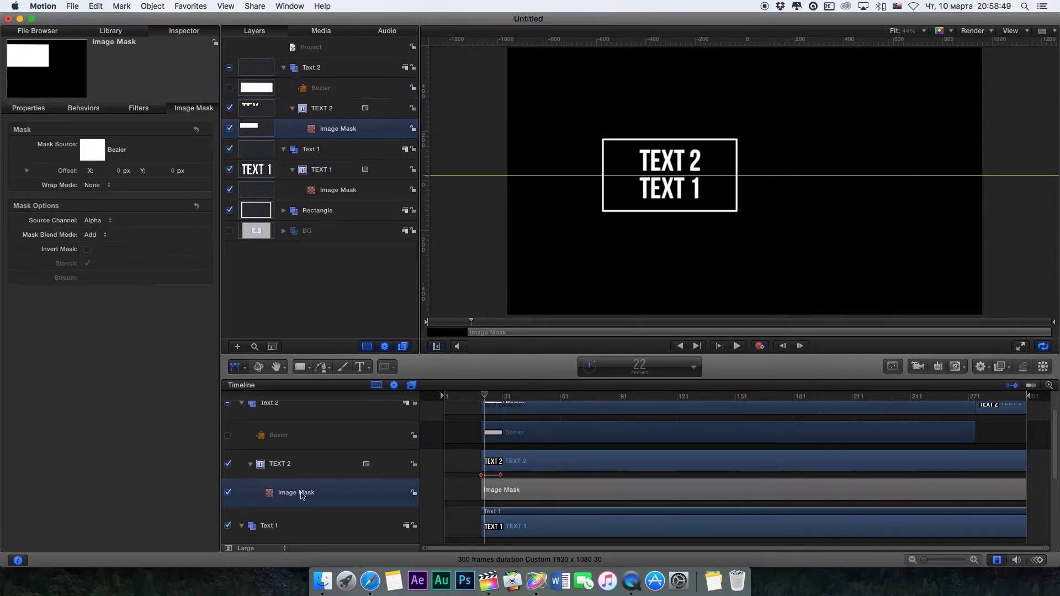
{"action": "left_click", "coordinate": [88, 250]}
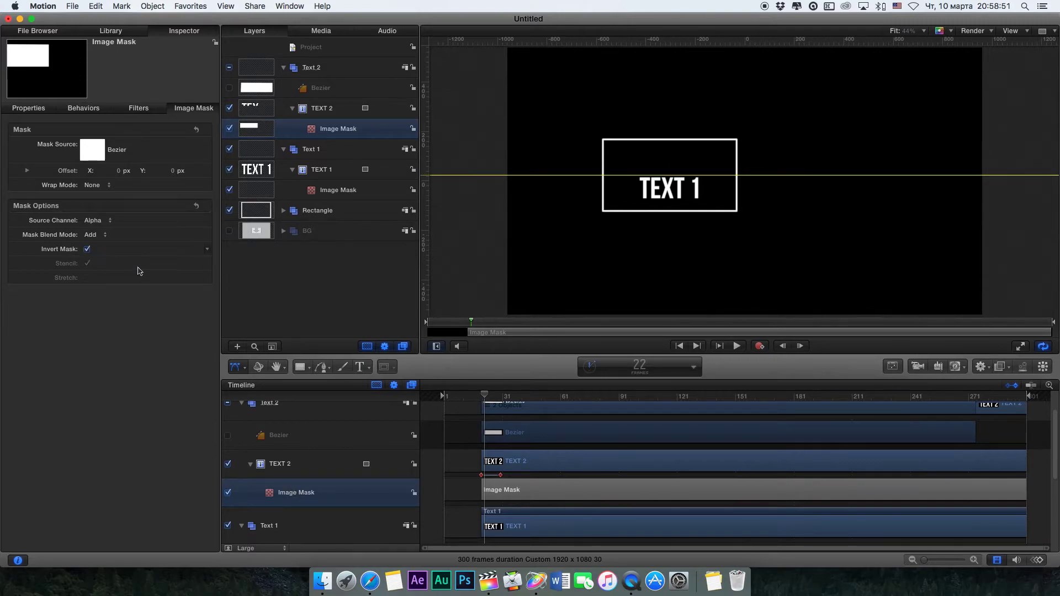
{"action": "left_click_drag", "start_coordinate": [484, 394], "coordinate": [482, 393]}
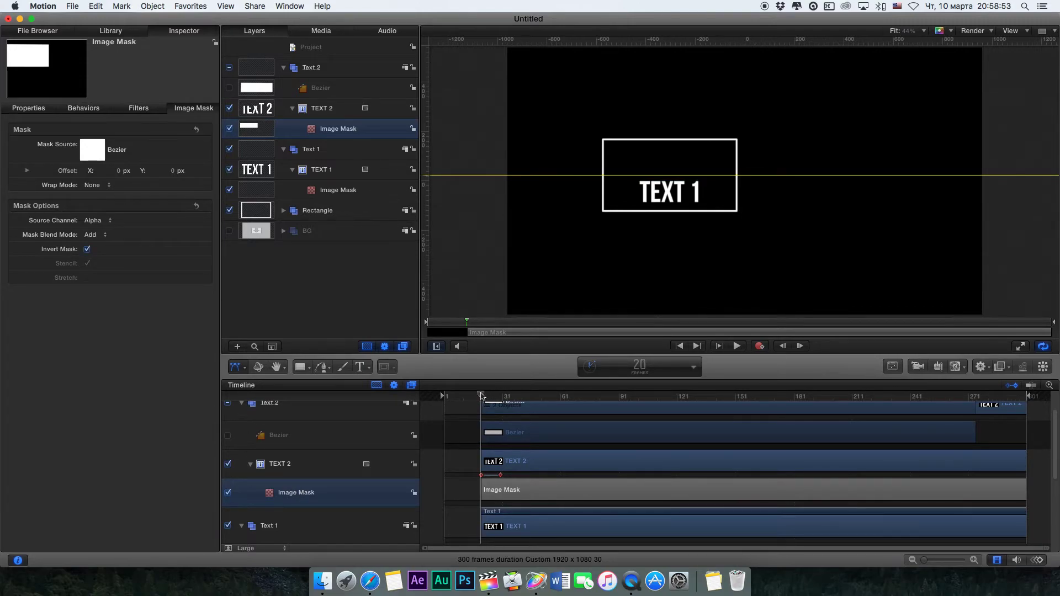
{"action": "key", "text": "space"}
{"action": "key", "text": "space"}
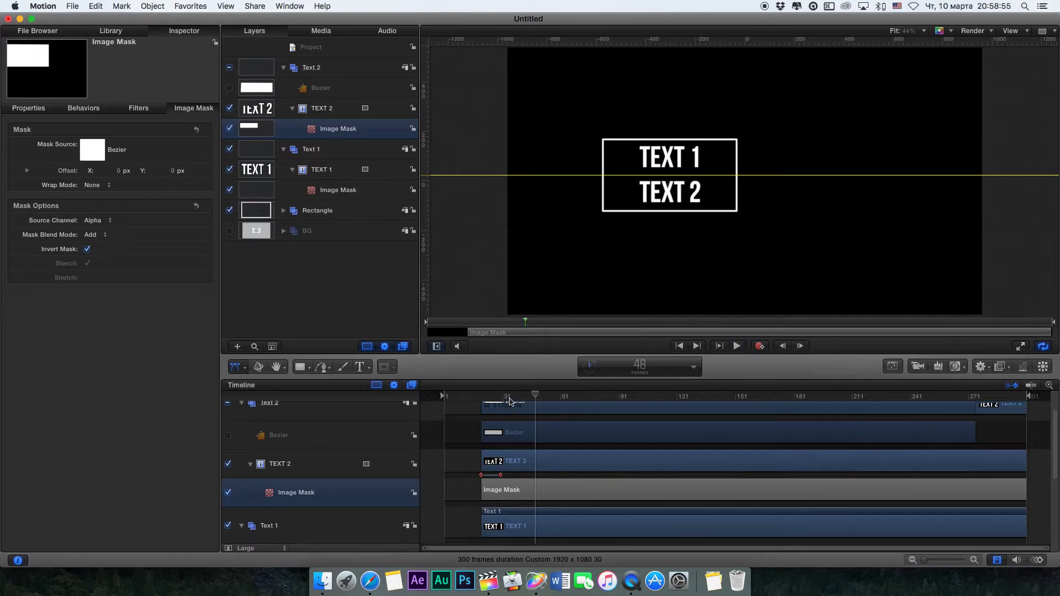
{"action": "left_click_drag", "start_coordinate": [508, 398], "coordinate": [481, 397]}
{"action": "key", "text": "space"}
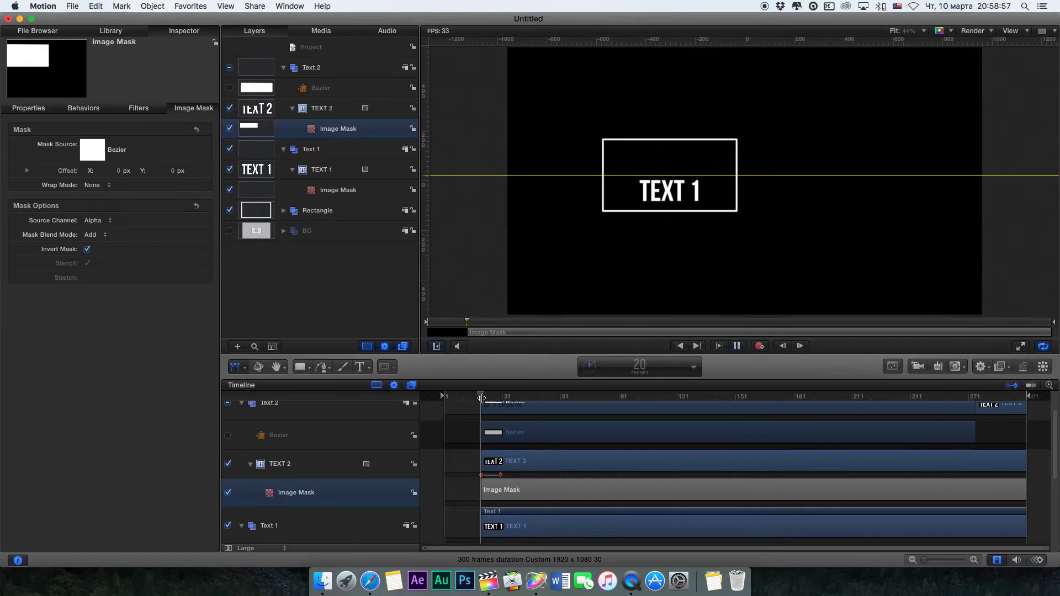
{"action": "key", "text": "space"}
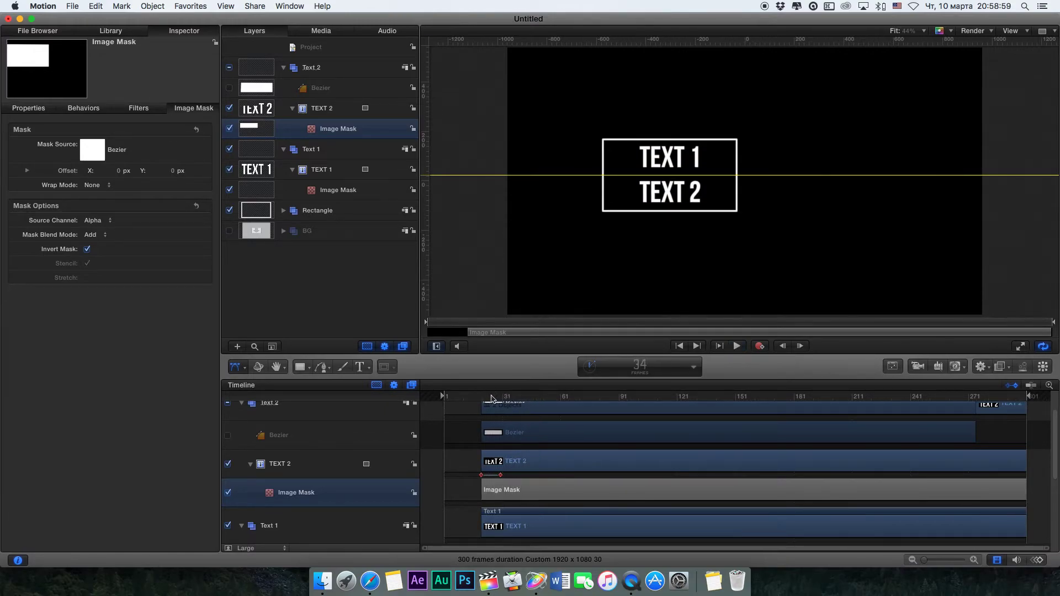
{"action": "left_click_drag", "start_coordinate": [492, 399], "coordinate": [482, 399]}
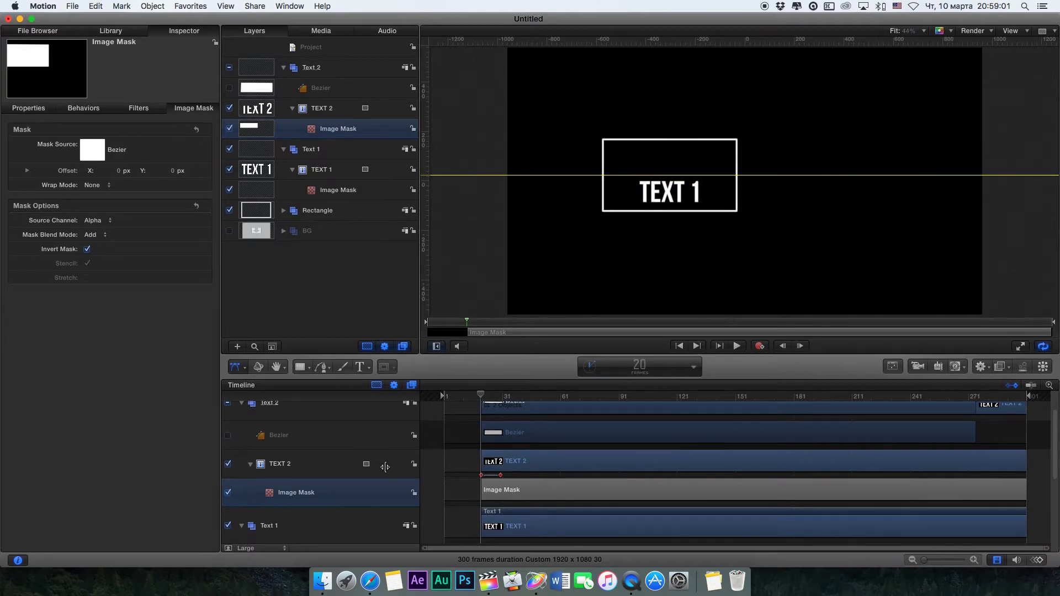
Collapse the Text 2 group in the Timeline
{"action": "scroll", "coordinate": [284, 457], "scroll_direction": "up", "scroll_amount": 2}
{"action": "scroll", "coordinate": [273, 452], "scroll_direction": "up", "scroll_amount": 1}
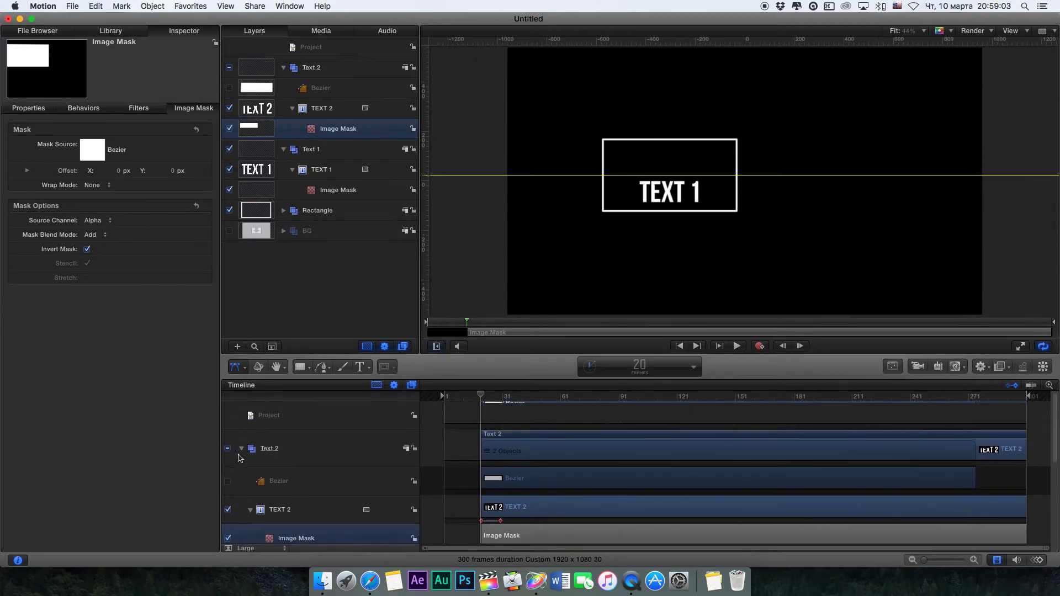
{"action": "left_click", "coordinate": [242, 450]}
{"action": "scroll", "coordinate": [248, 457], "scroll_direction": "down", "scroll_amount": 2}
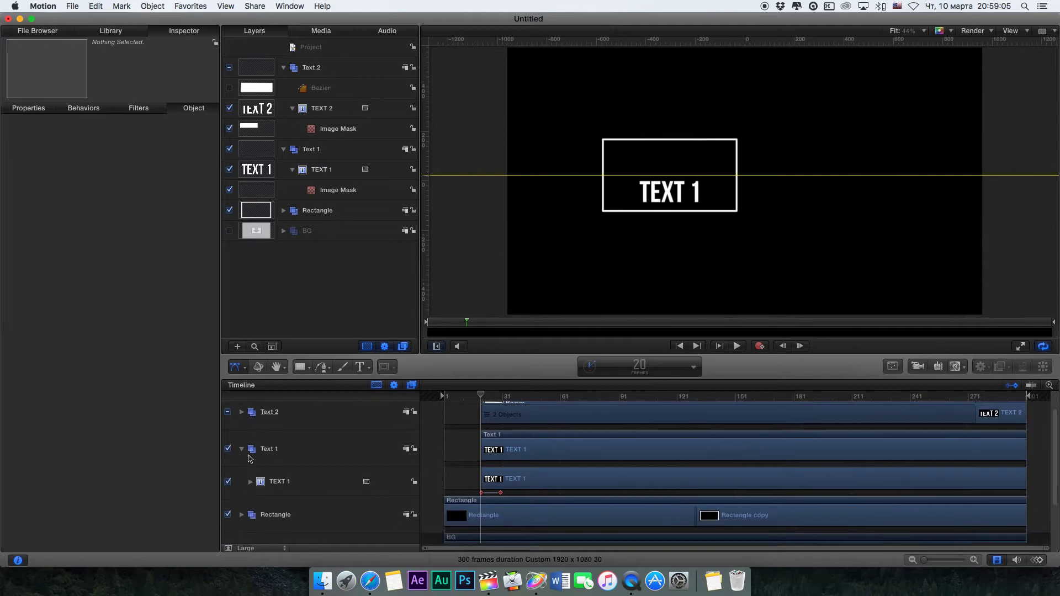
In the Text 1 group, draw a Bezier 1 rectangle from the guide to the box's bottom edge
{"action": "left_click", "coordinate": [294, 456]}
{"action": "left_click", "coordinate": [320, 369]}
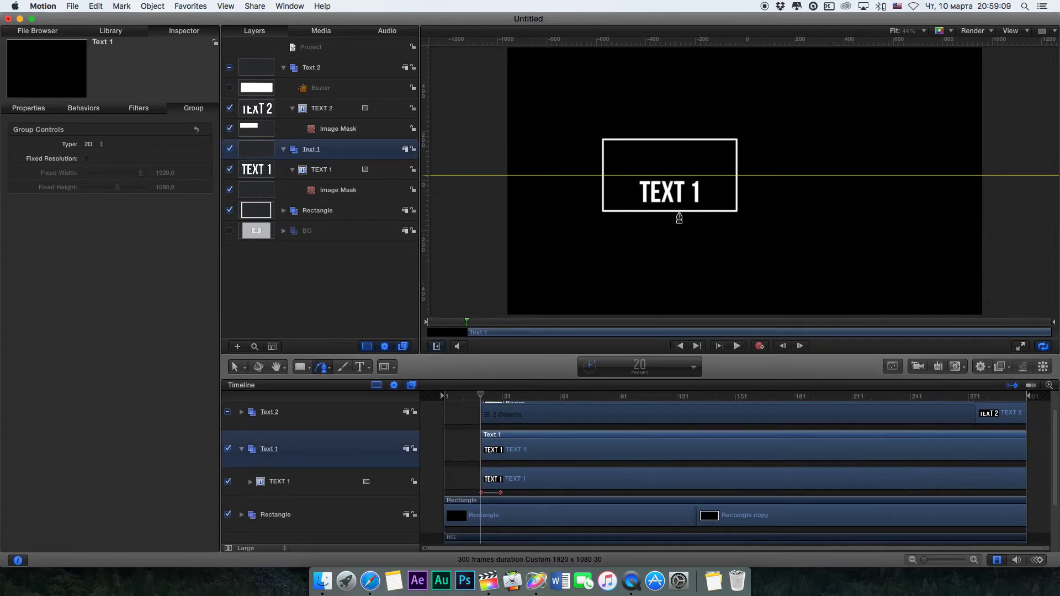
{"action": "left_click", "coordinate": [595, 219]}
{"action": "left_click", "coordinate": [597, 175]}
{"action": "left_click", "coordinate": [745, 175]}
{"action": "left_click", "coordinate": [749, 222]}
{"action": "left_click", "coordinate": [595, 219]}
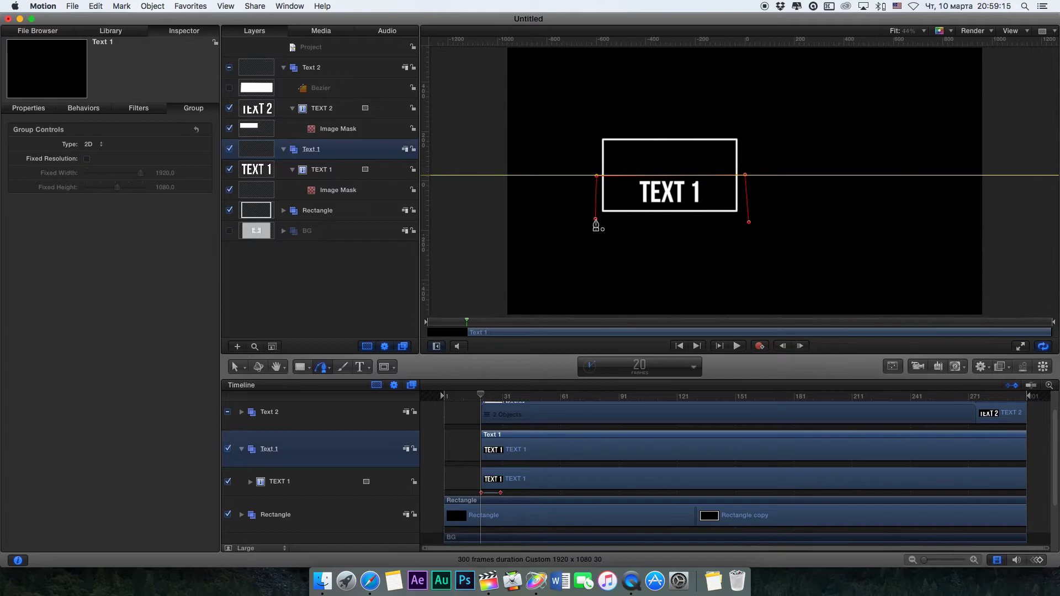
{"action": "left_click", "coordinate": [595, 219]}
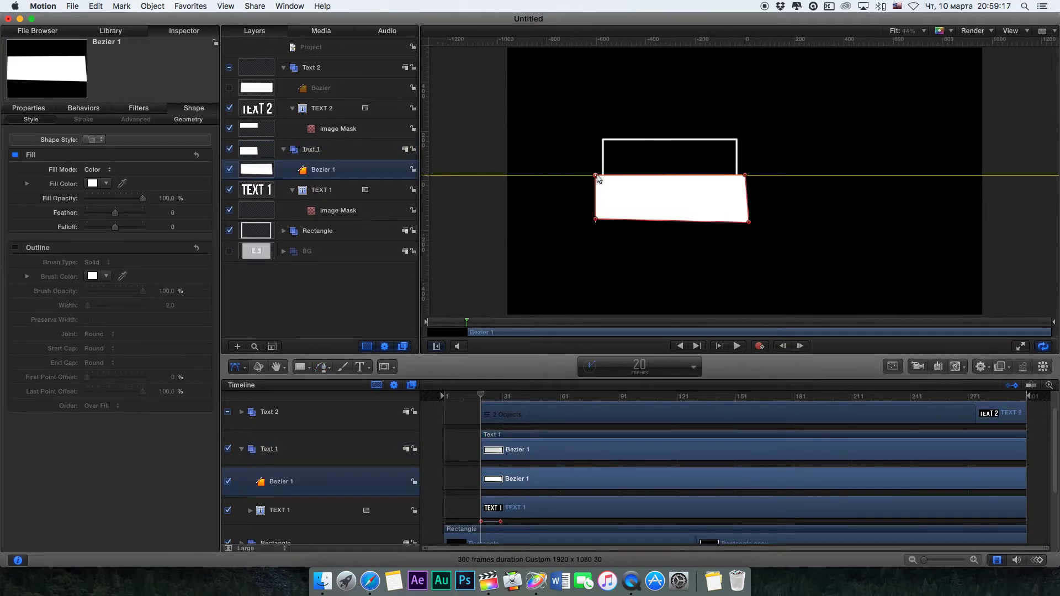
{"action": "scroll", "coordinate": [290, 493], "scroll_direction": "down", "scroll_amount": 2}
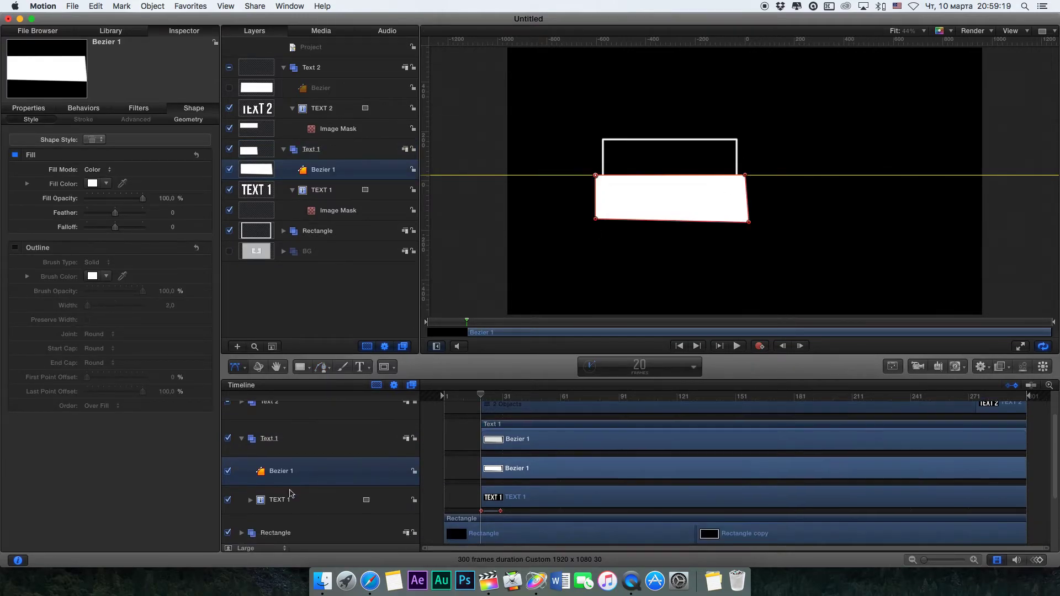
{"action": "left_click", "coordinate": [250, 500]}
Use Bezier 1 as TEXT 1's mask source, invert the mask, and preview the slide-ins
{"action": "left_click", "coordinate": [279, 529]}
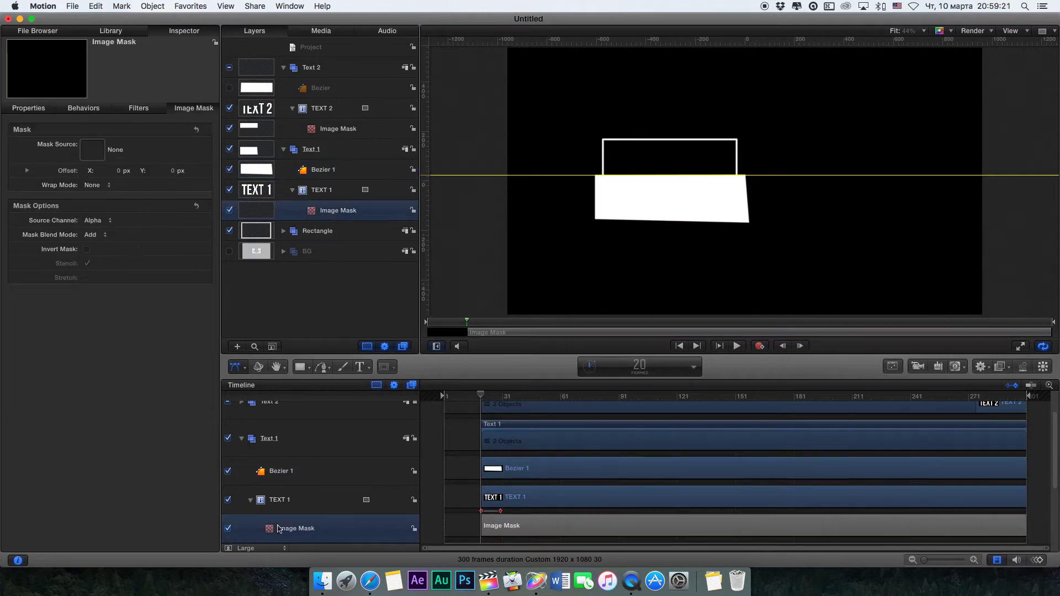
{"action": "left_click_drag", "start_coordinate": [263, 476], "coordinate": [92, 149]}
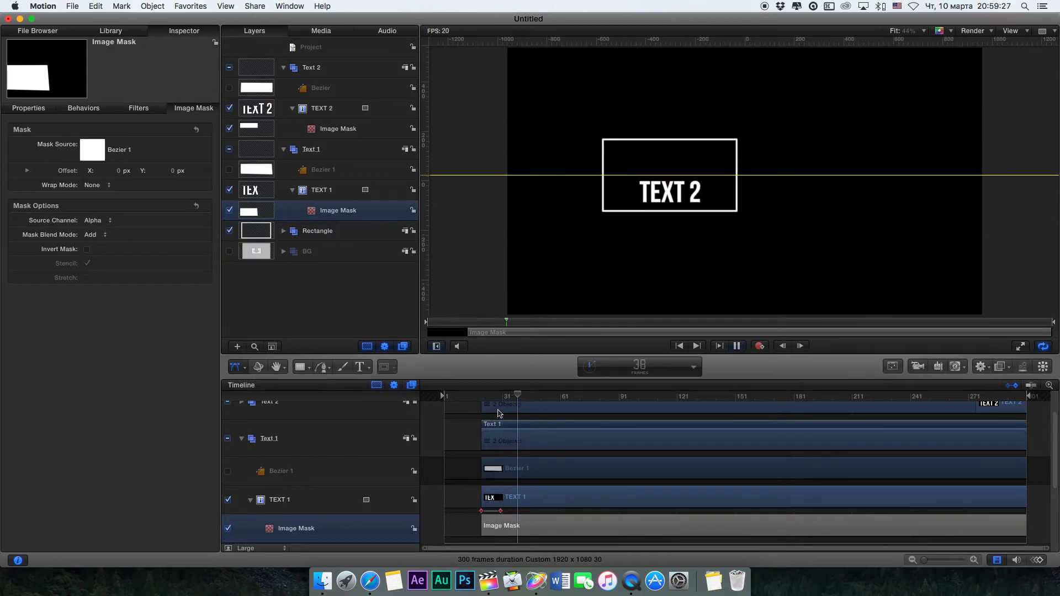
{"action": "left_click", "coordinate": [503, 397]}
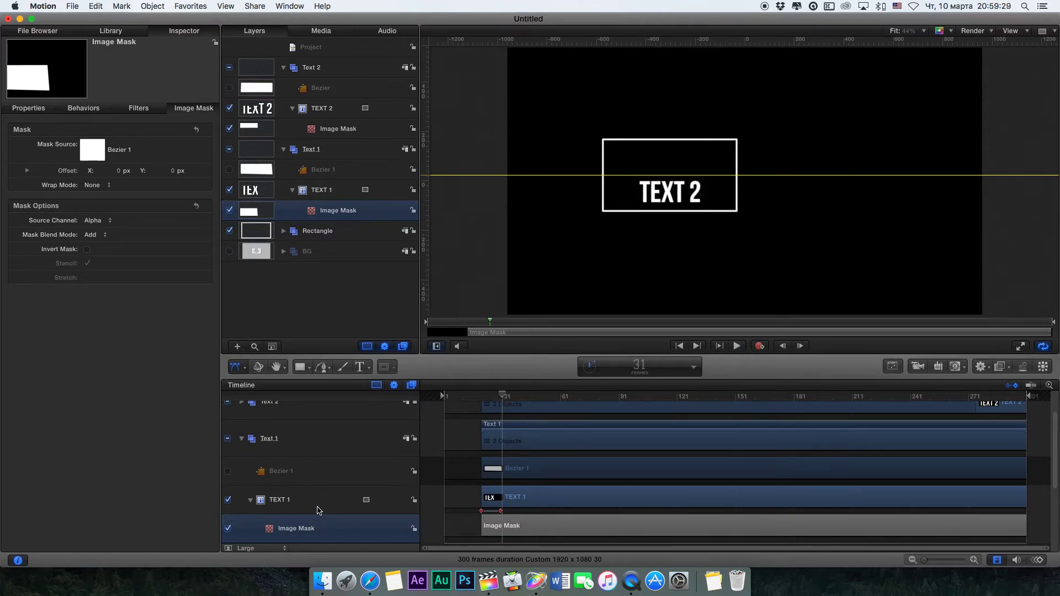
{"action": "left_click", "coordinate": [86, 249]}
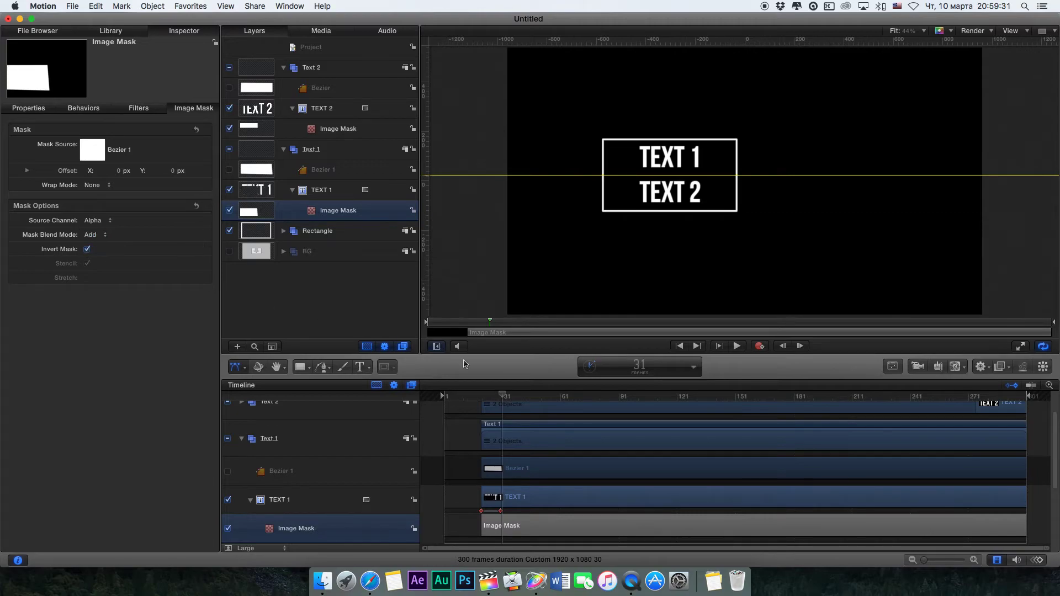
{"action": "key", "text": "space"}
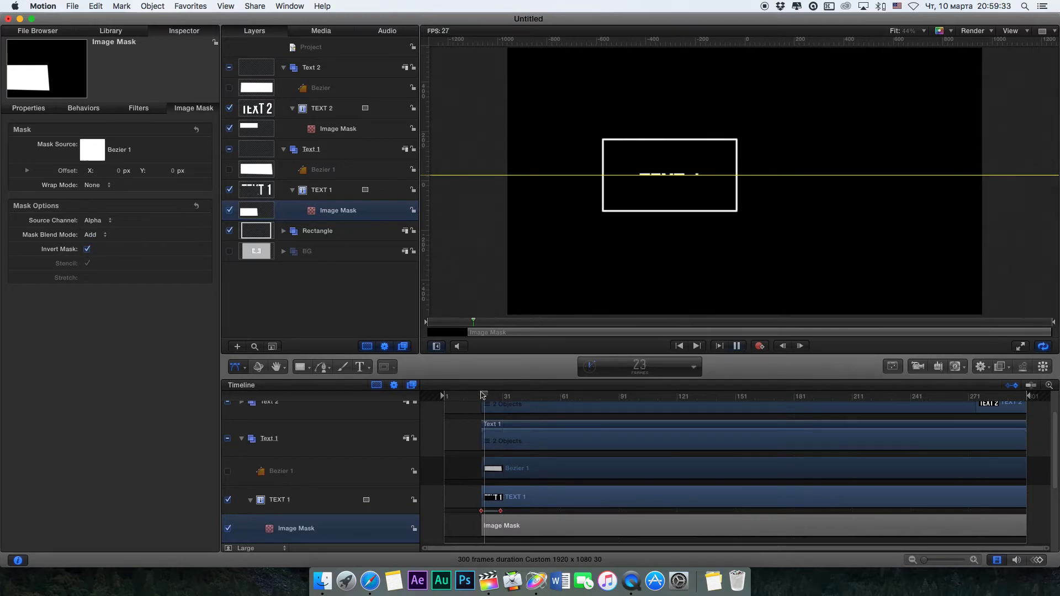
{"action": "key", "text": "space"}
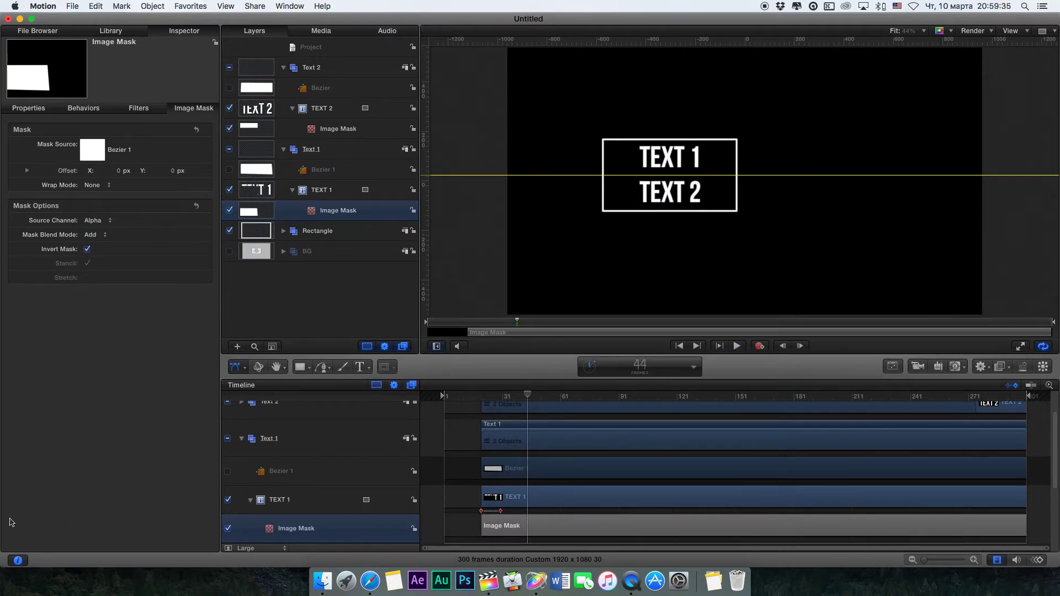
Collapse Text 1 in the Timeline, switch the BG group back on, and return to frame 1
{"action": "left_click", "coordinate": [241, 440]}
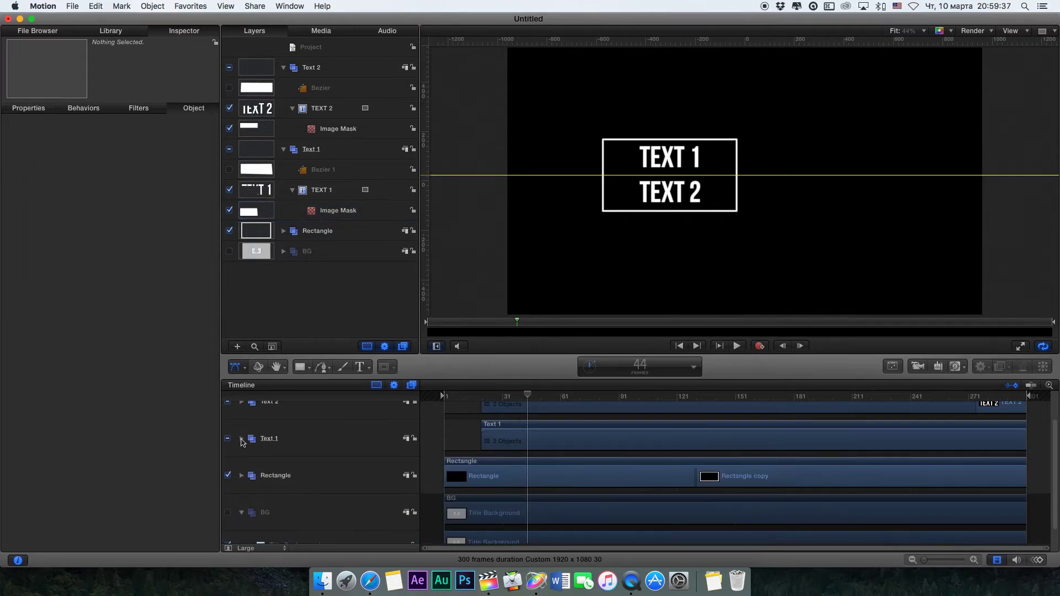
{"action": "scroll", "coordinate": [264, 476], "scroll_direction": "down", "scroll_amount": 3}
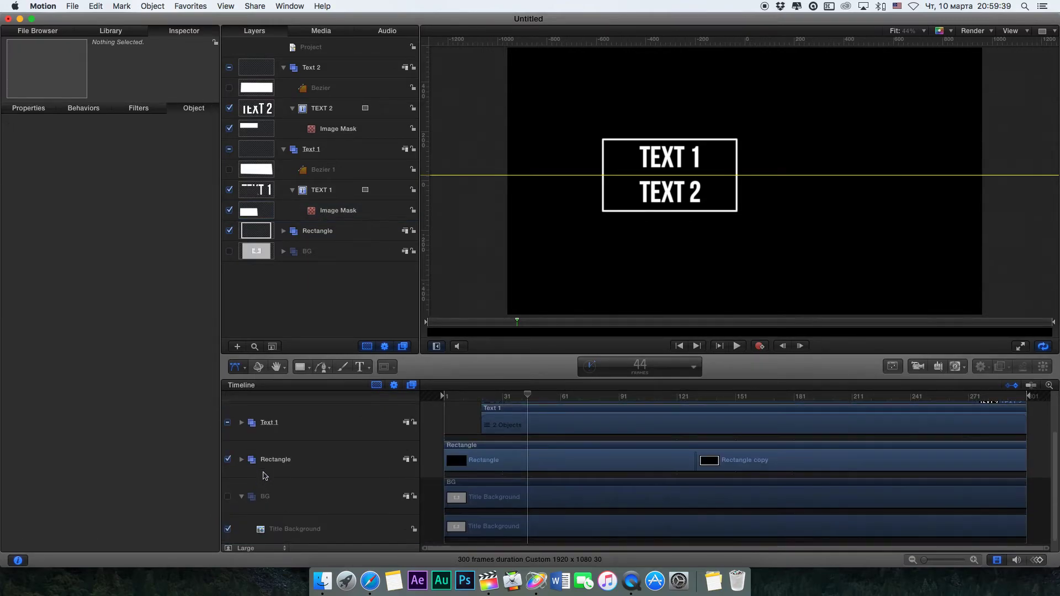
{"action": "left_click", "coordinate": [228, 497]}
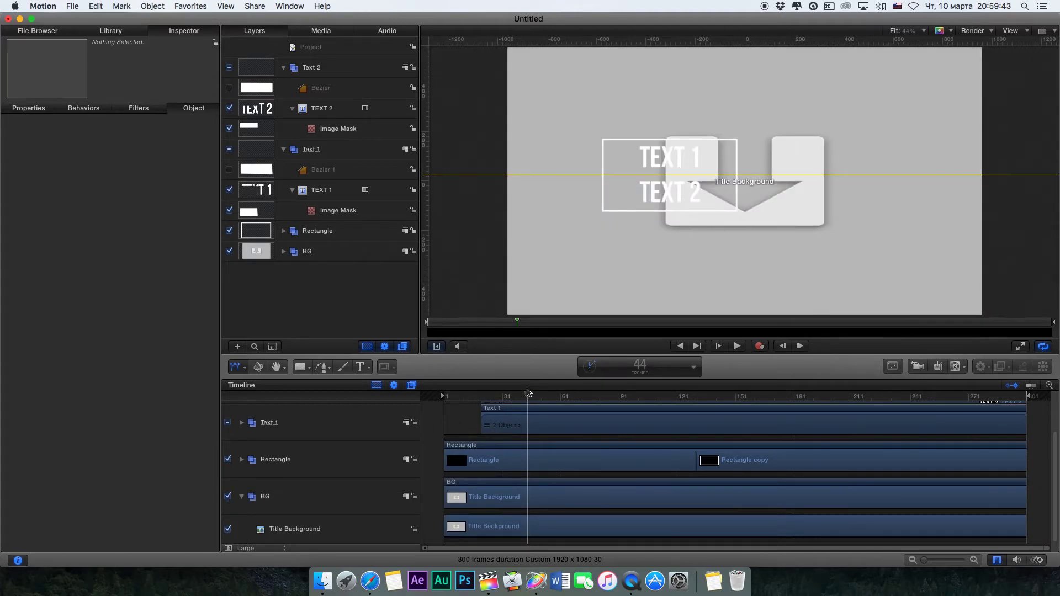
{"action": "left_click_drag", "start_coordinate": [526, 392], "coordinate": [408, 396]}
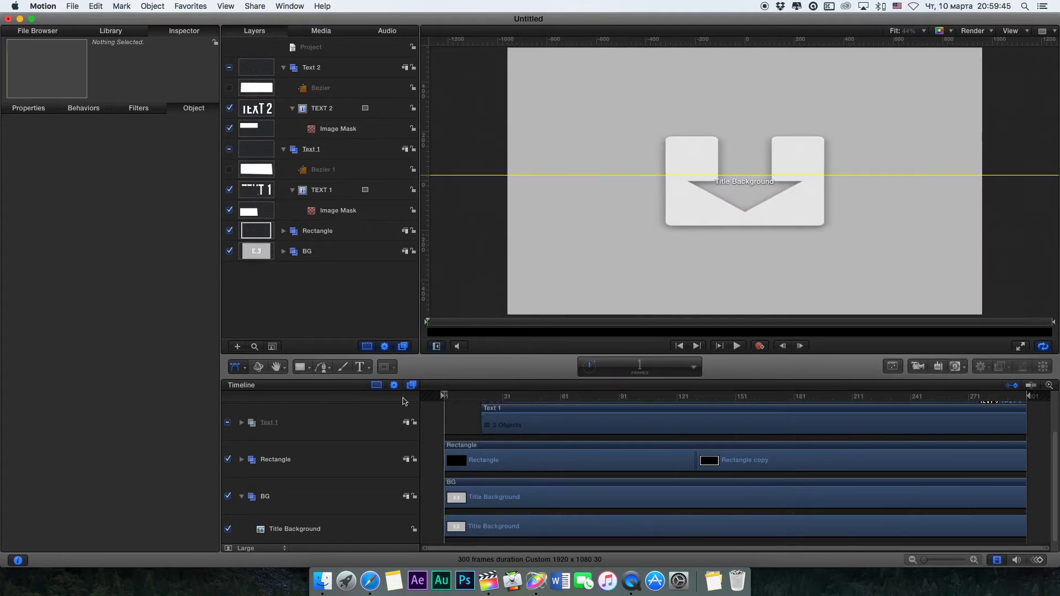
Collapse the Text 1 and Text 2 groups in the Layers list
{"action": "scroll", "coordinate": [329, 458], "scroll_direction": "up", "scroll_amount": 3}
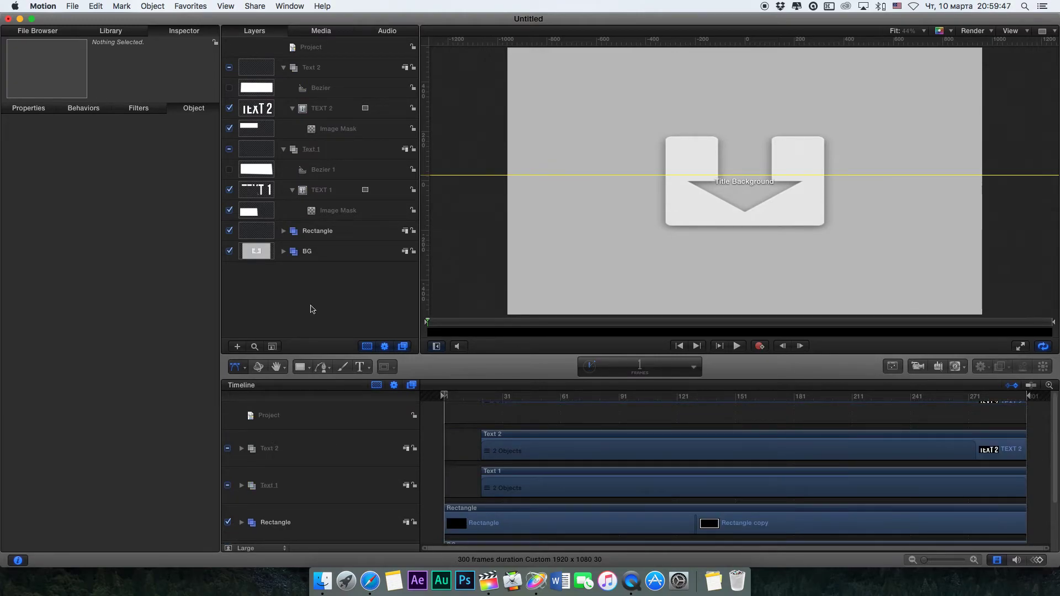
{"action": "right_click", "coordinate": [311, 309]}
{"action": "left_click", "coordinate": [288, 221]}
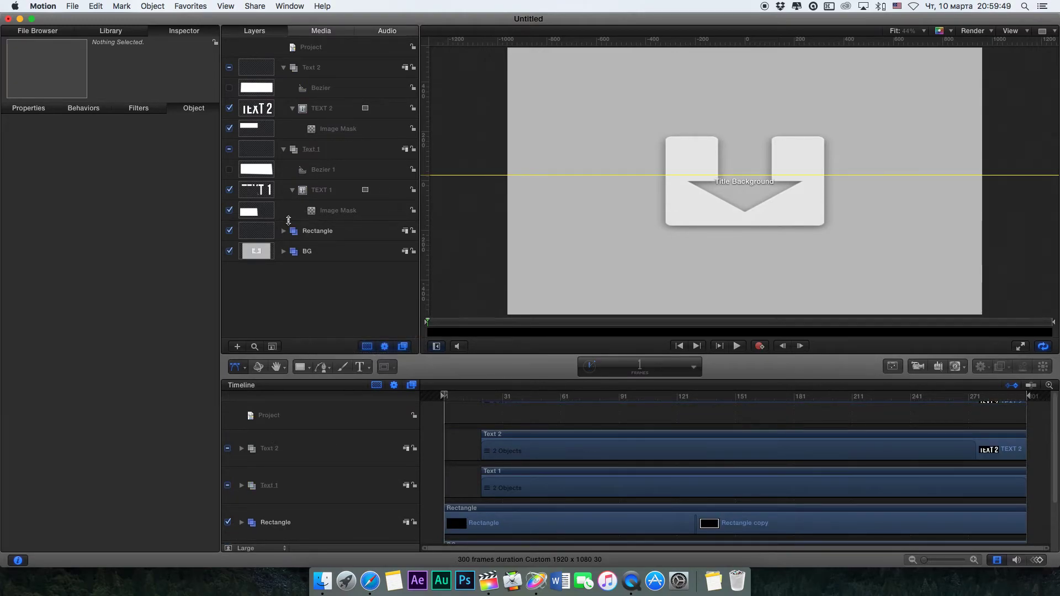
{"action": "left_click", "coordinate": [283, 151]}
{"action": "left_click", "coordinate": [284, 68]}
Create a new empty group in the Layers list and name it All Text
{"action": "right_click", "coordinate": [296, 185]}
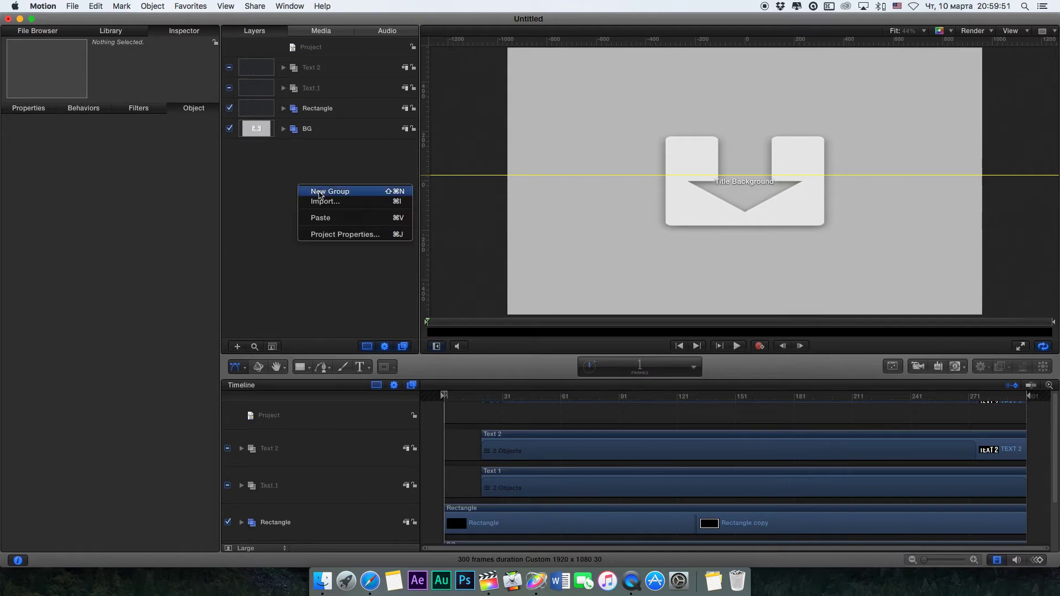
{"action": "left_click", "coordinate": [320, 191]}
{"action": "double_click", "coordinate": [311, 68]}
{"action": "type", "text": "All Text"}
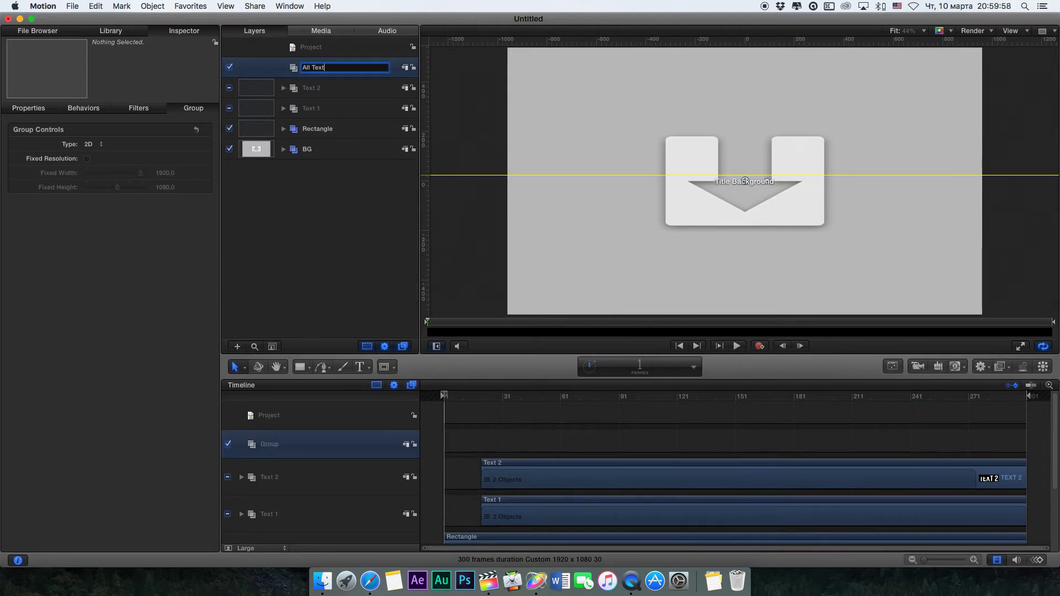
{"action": "key", "text": "Return"}
Nest the Text 2 through BG groups inside All Text and collapse it
{"action": "left_click", "coordinate": [316, 149]}
{"action": "left_click", "coordinate": [312, 88], "text": "shift"}
{"action": "left_click_drag", "start_coordinate": [311, 87], "coordinate": [314, 69]}
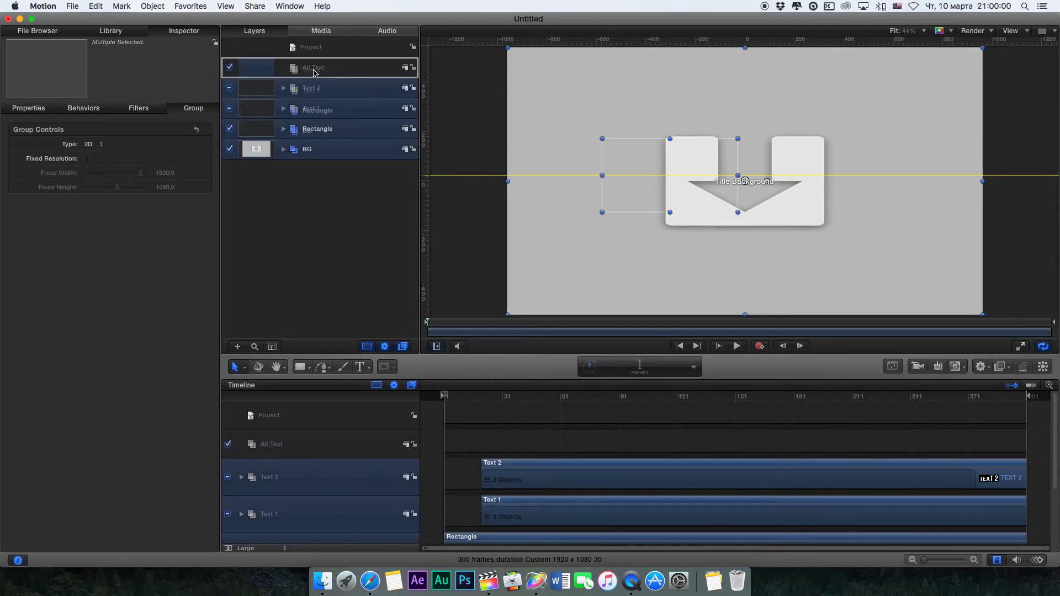
{"action": "left_click", "coordinate": [283, 68]}
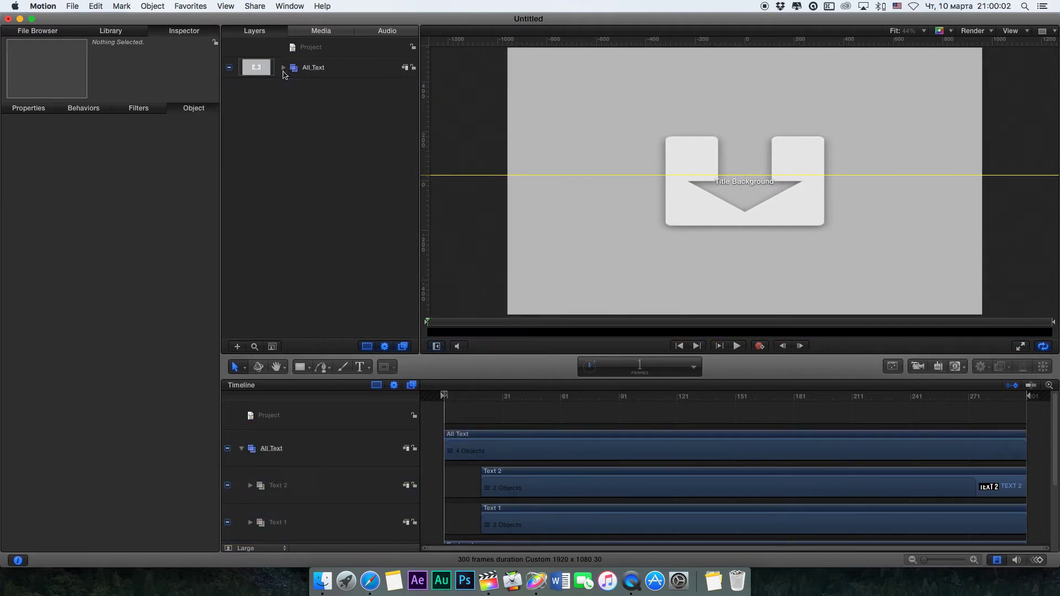
At frame 56, try shifting All Text right, then undo the move
{"action": "left_click", "coordinate": [241, 449]}
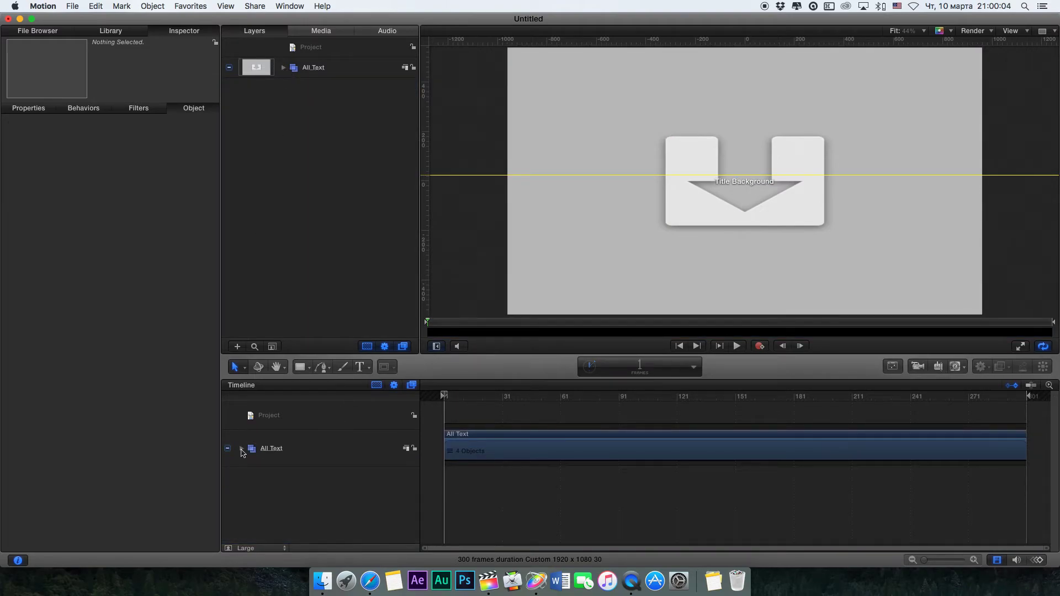
{"action": "left_click", "coordinate": [303, 453]}
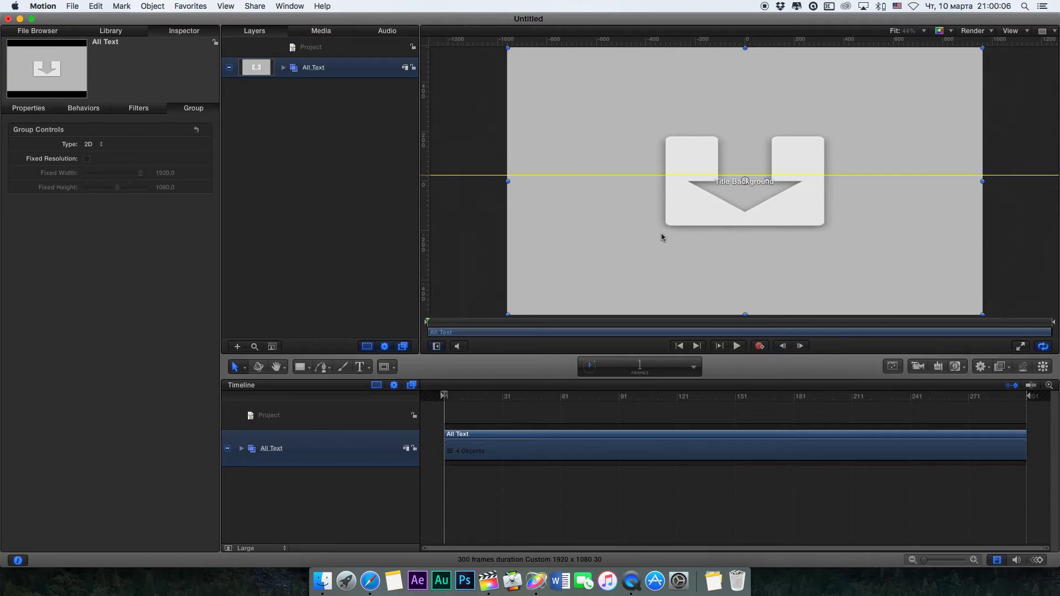
{"action": "left_click_drag", "start_coordinate": [476, 397], "coordinate": [550, 397]}
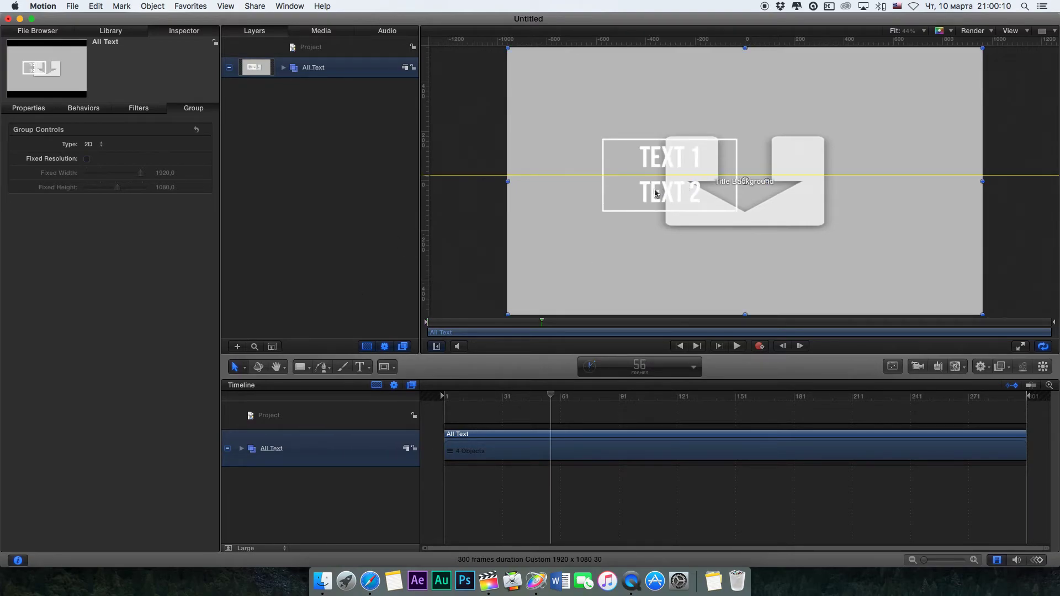
{"action": "left_click_drag", "start_coordinate": [654, 193], "coordinate": [698, 194]}
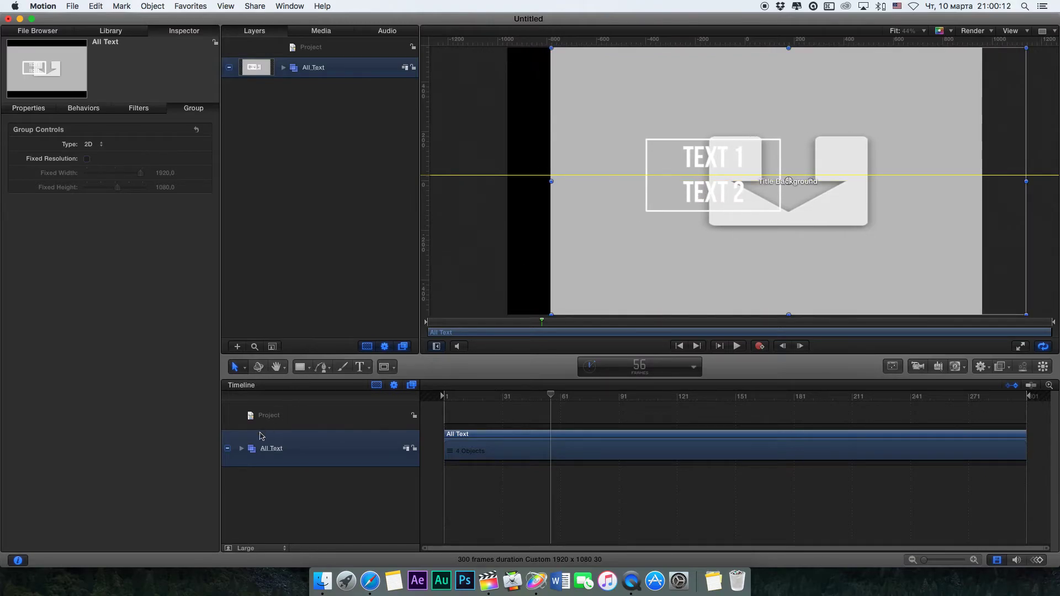
{"action": "key", "text": "super+z"}
{"action": "left_click", "coordinate": [241, 448]}
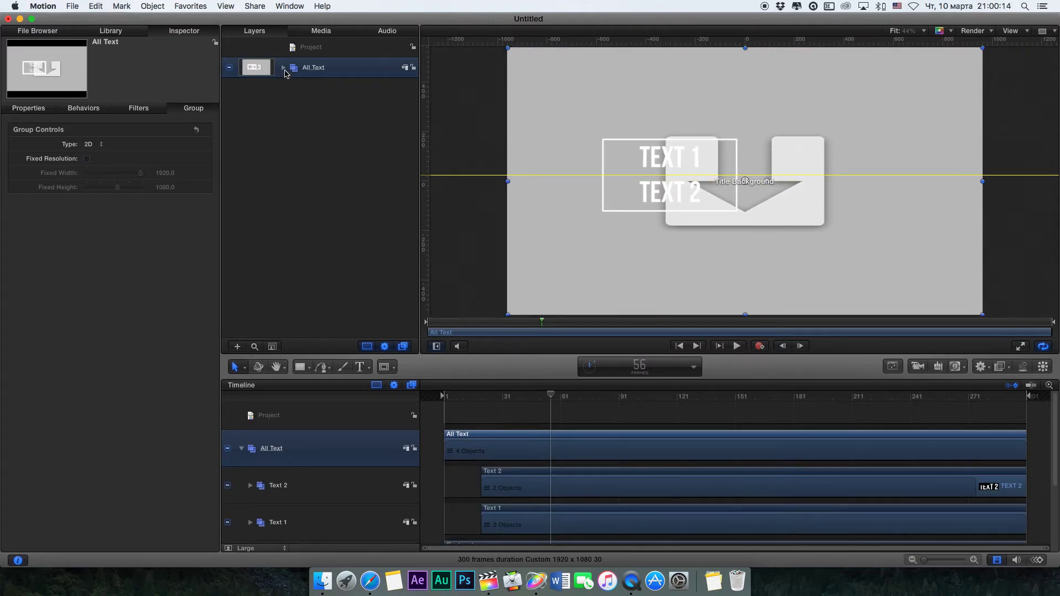
Drag BG out below All Text, then move All Text toward the canvas centre
{"action": "left_click", "coordinate": [284, 68]}
{"action": "mouse_move", "coordinate": [307, 150]}
{"action": "left_mouse_down"}
{"action": "mouse_move", "coordinate": [289, 59]}
{"action": "mouse_move", "coordinate": [297, 98]}
{"action": "mouse_move", "coordinate": [286, 104]}
{"action": "left_mouse_up"}
{"action": "left_click", "coordinate": [284, 90]}
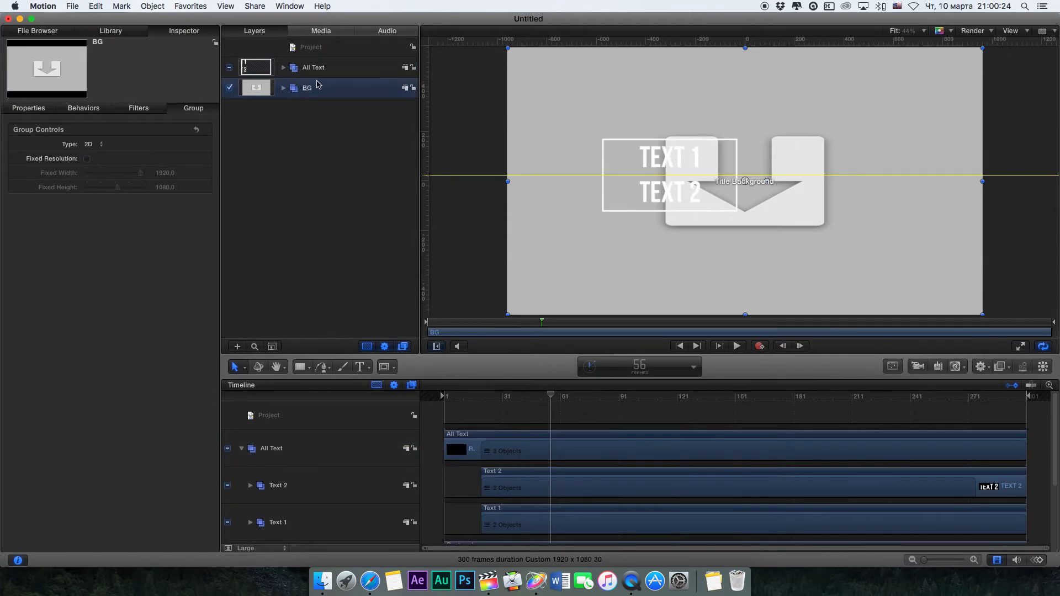
{"action": "left_click", "coordinate": [346, 65]}
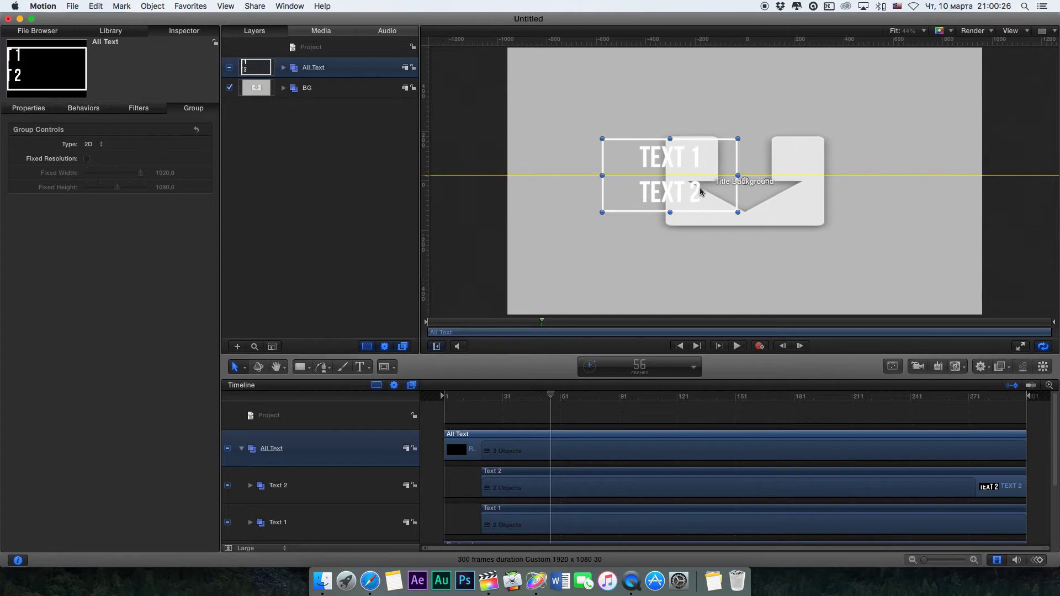
{"action": "mouse_move", "coordinate": [684, 180]}
{"action": "left_mouse_down"}
{"action": "mouse_move", "coordinate": [774, 198]}
{"action": "mouse_move", "coordinate": [529, 183]}
{"action": "left_mouse_up"}
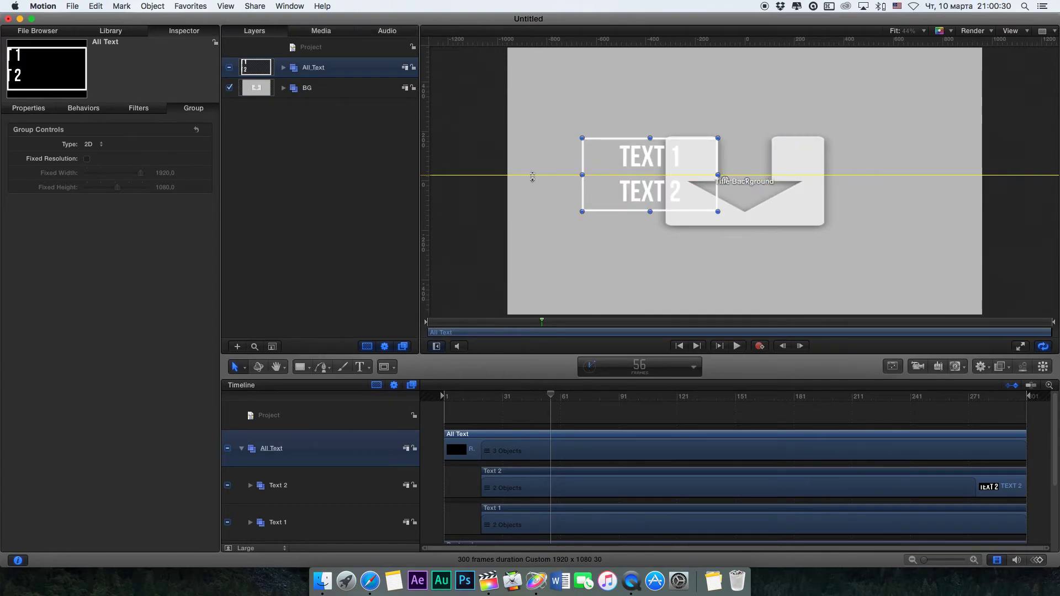
Centre All Text over the Title Background, then play from the start and review frame 273
{"action": "left_click_drag", "start_coordinate": [681, 178], "coordinate": [751, 183]}
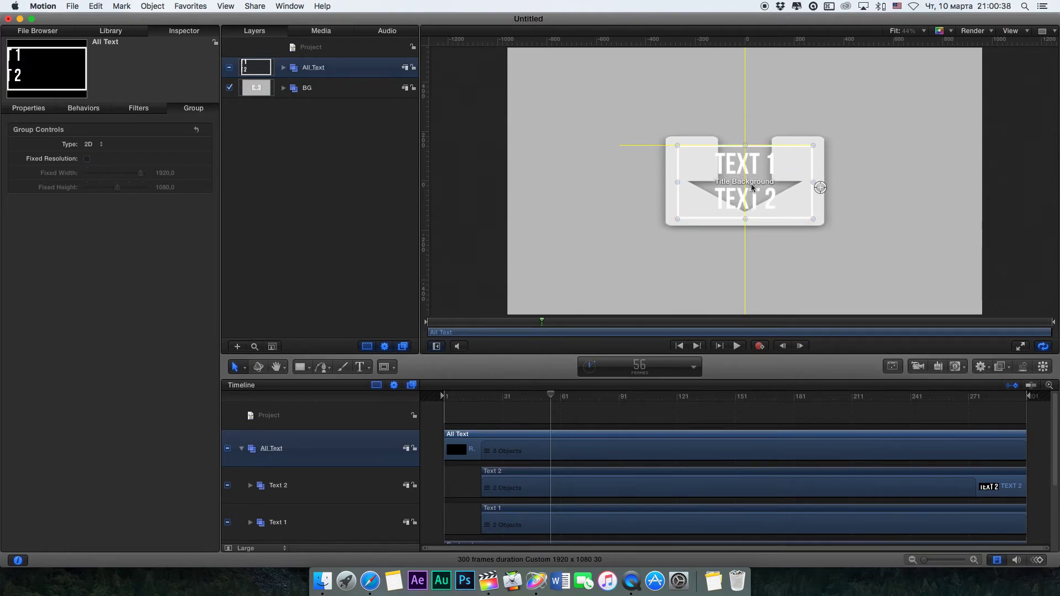
{"action": "left_click", "coordinate": [607, 227]}
{"action": "key", "text": "Home"}
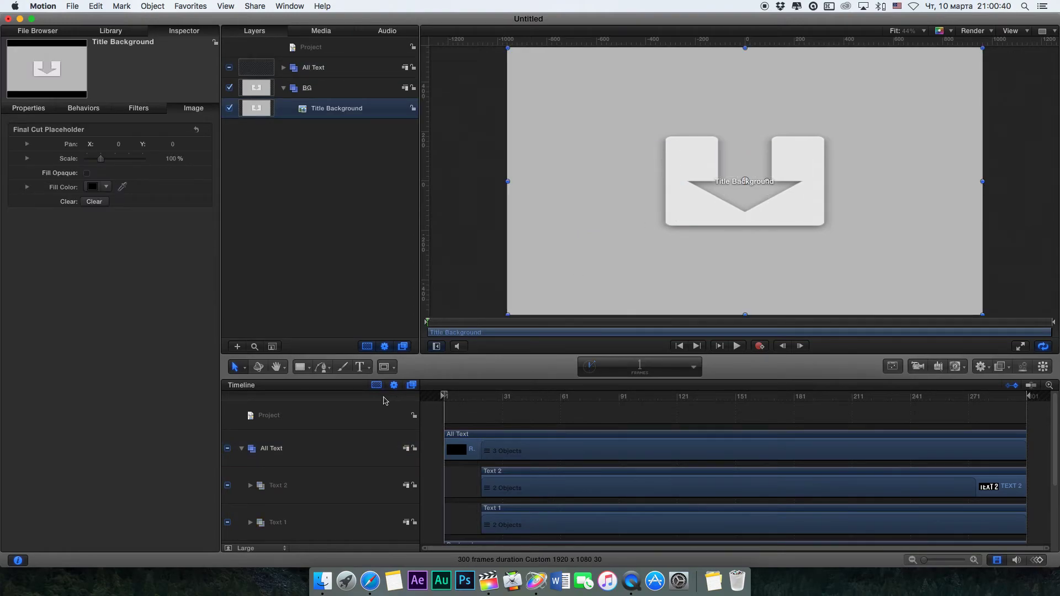
{"action": "key", "text": "space"}
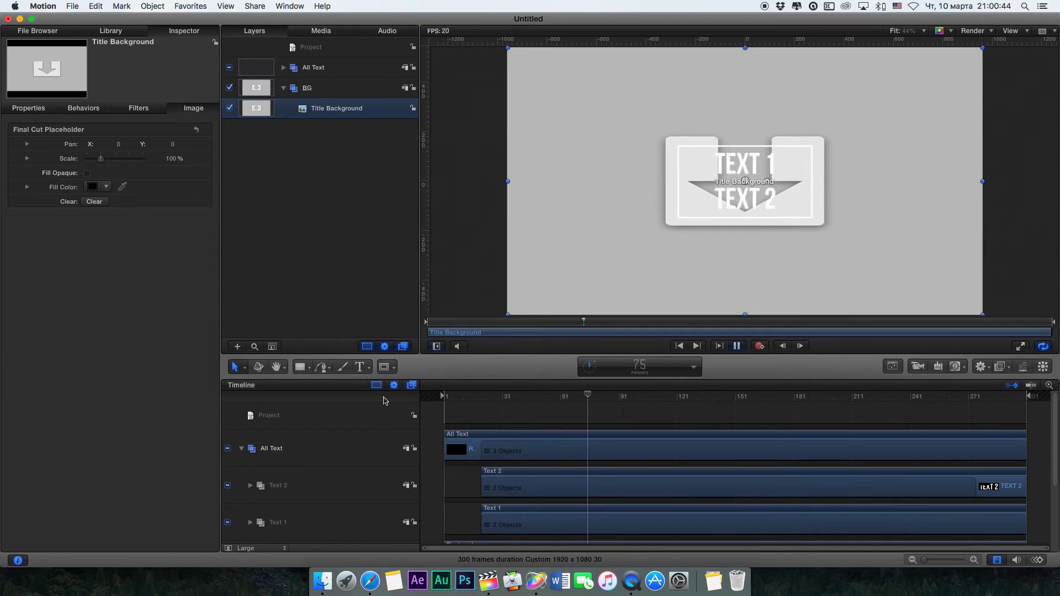
{"action": "left_click", "coordinate": [930, 397]}
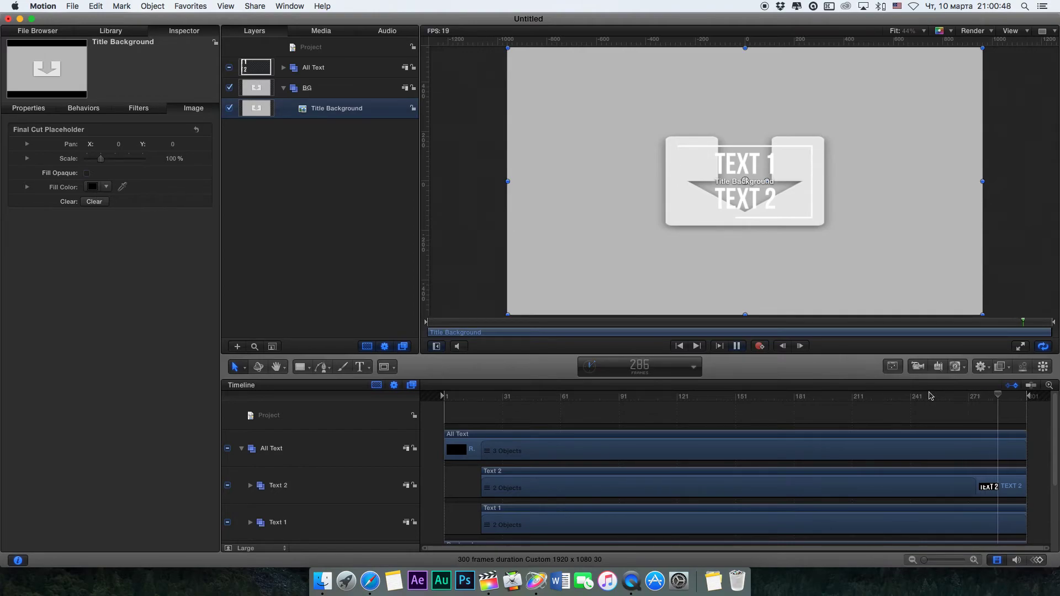
{"action": "key", "text": "space"}
{"action": "left_click", "coordinate": [977, 397]}
{"action": "left_click_drag", "start_coordinate": [976, 402], "coordinate": [977, 400]}
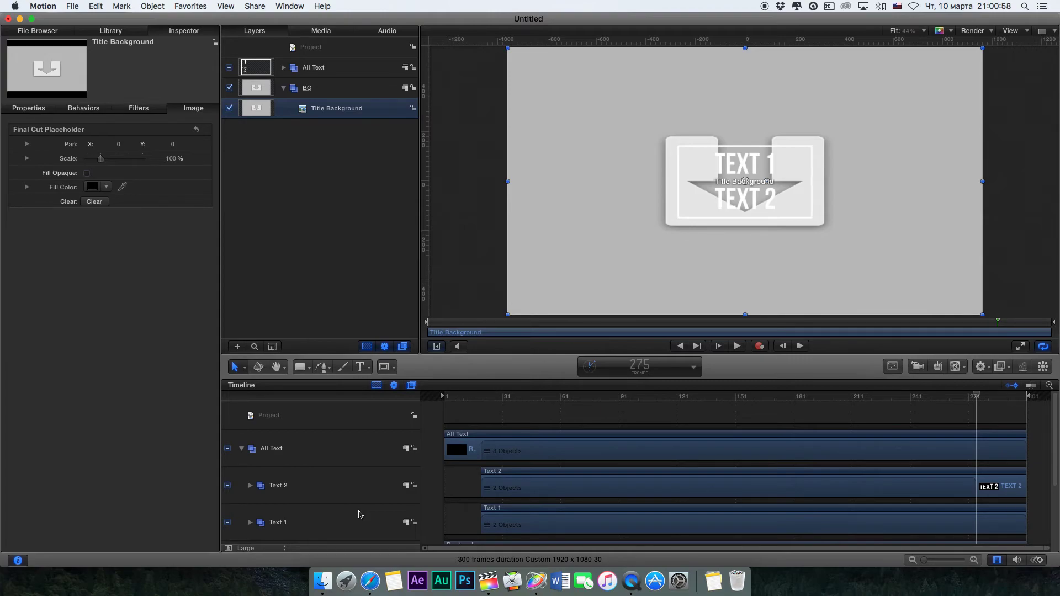
{"action": "left_click", "coordinate": [250, 486]}
Play the animation and scrub to the end to check TEXT 1's slide-in
{"action": "scroll", "coordinate": [251, 490], "scroll_direction": "down", "scroll_amount": 5}
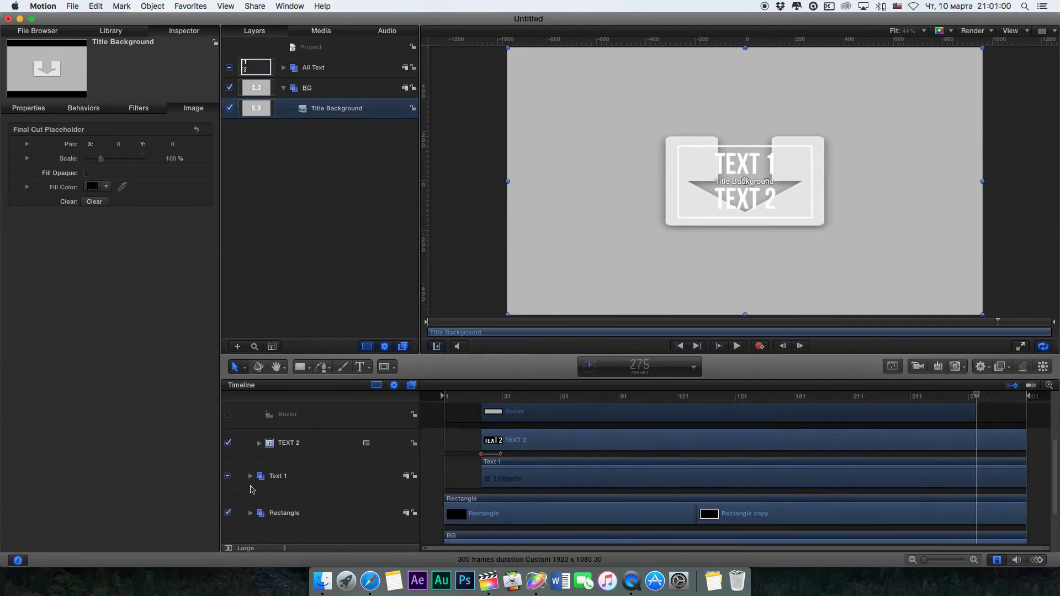
{"action": "scroll", "coordinate": [251, 490], "scroll_direction": "up", "scroll_amount": 3}
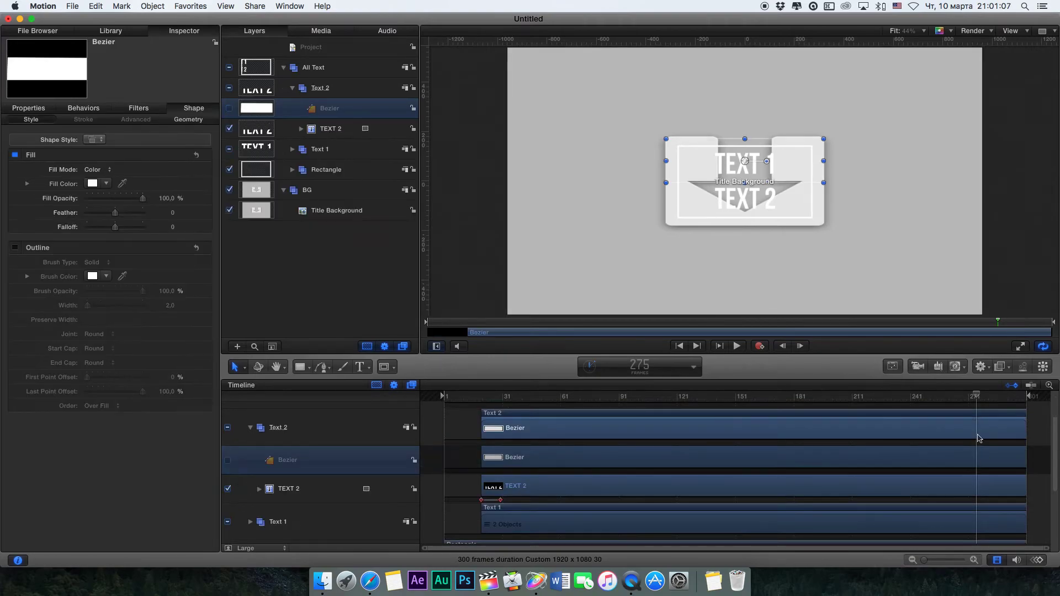
{"action": "left_click", "coordinate": [287, 489]}
{"action": "left_click", "coordinate": [28, 108]}
{"action": "key", "text": "space"}
{"action": "left_click", "coordinate": [739, 164]}
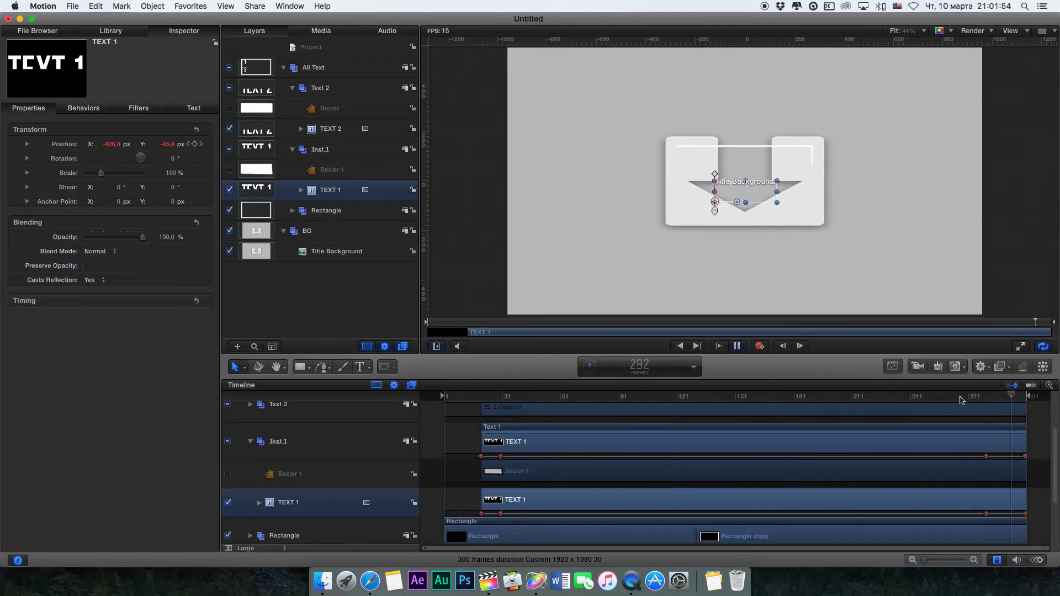
{"action": "key", "text": "space"}
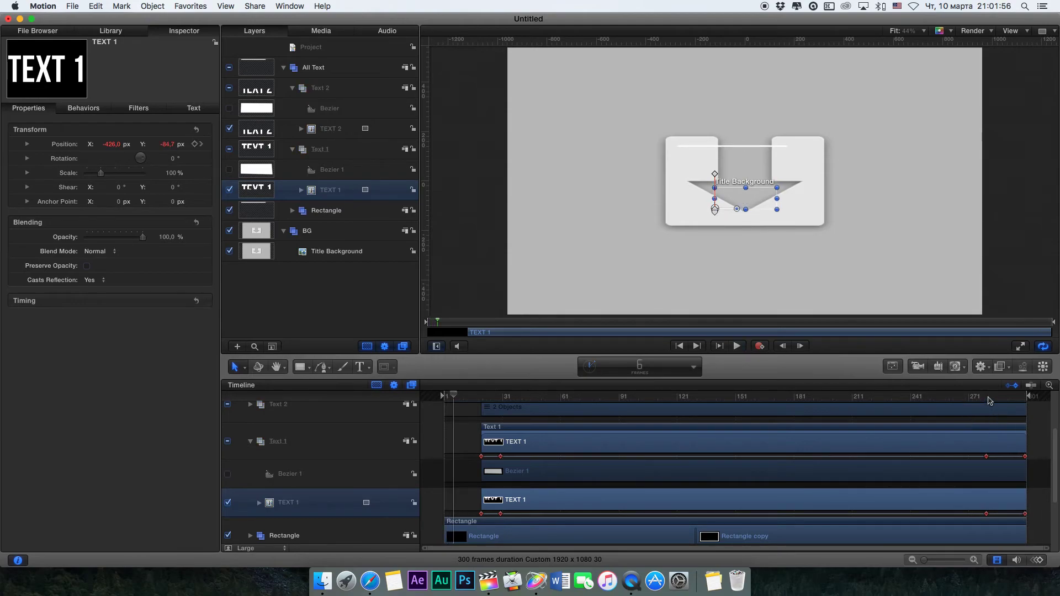
{"action": "left_click_drag", "start_coordinate": [988, 397], "coordinate": [1006, 396]}
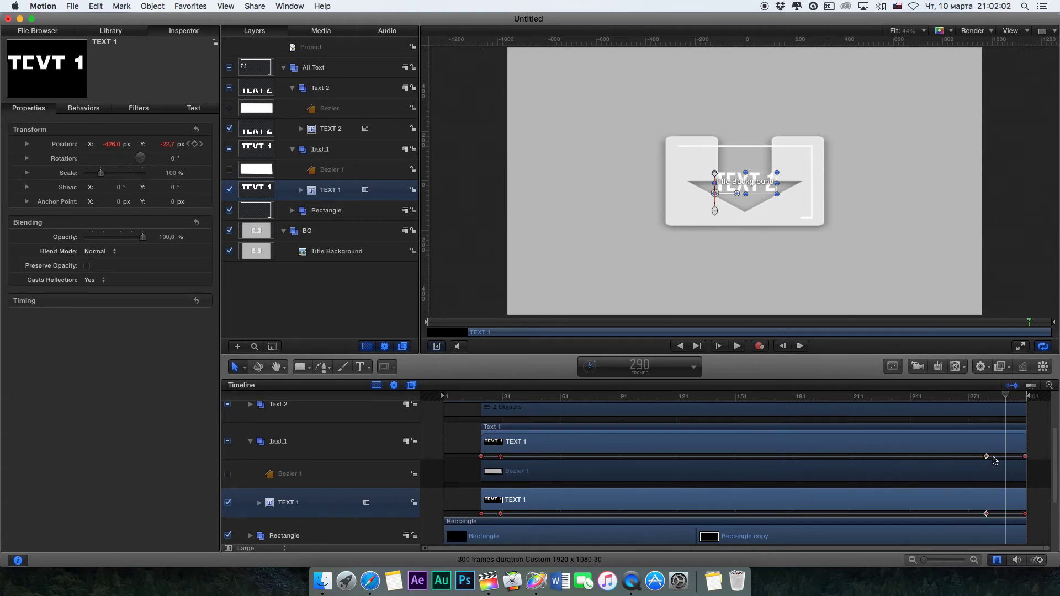
Move Text 1's ending keyframes to frame 290, align TEXT 2's, and preview the ending
{"action": "left_click_drag", "start_coordinate": [987, 456], "coordinate": [1006, 457]}
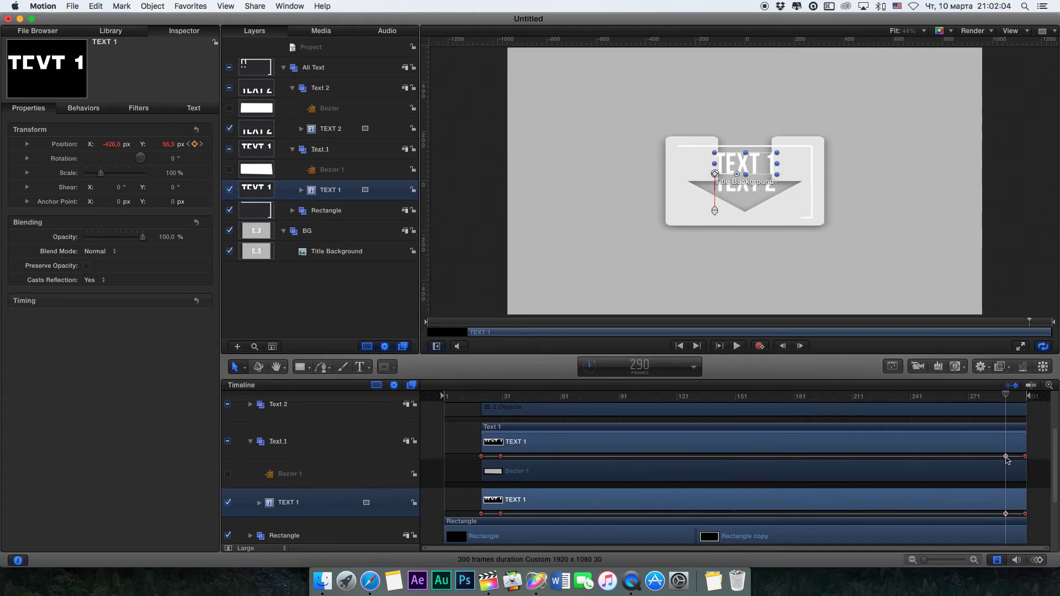
{"action": "scroll", "coordinate": [1008, 460], "scroll_direction": "up", "scroll_amount": 5}
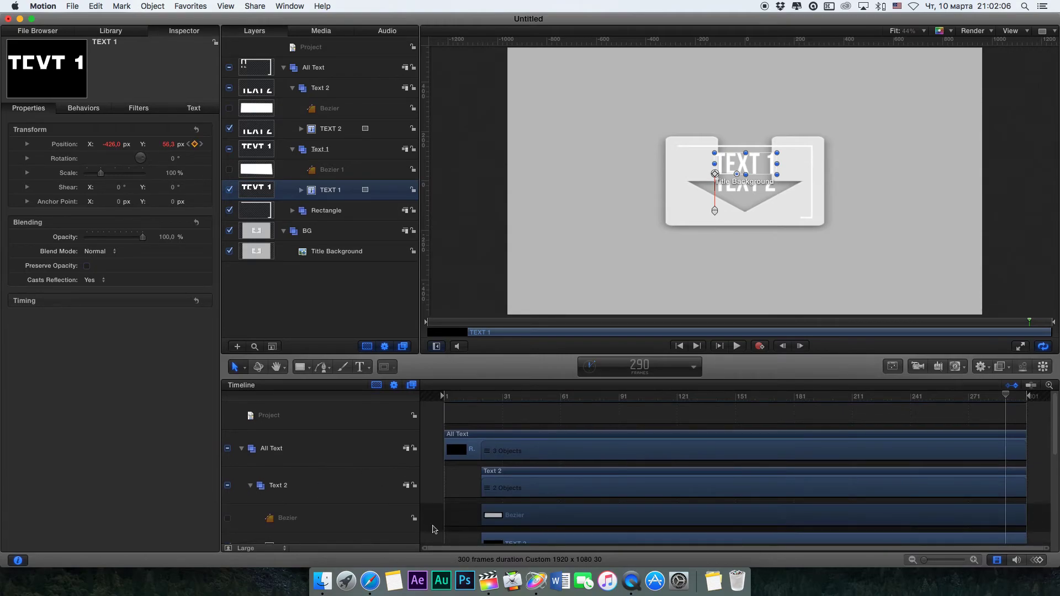
{"action": "scroll", "coordinate": [805, 469], "scroll_direction": "down", "scroll_amount": 5}
{"action": "scroll", "coordinate": [997, 446], "scroll_direction": "up", "scroll_amount": 2}
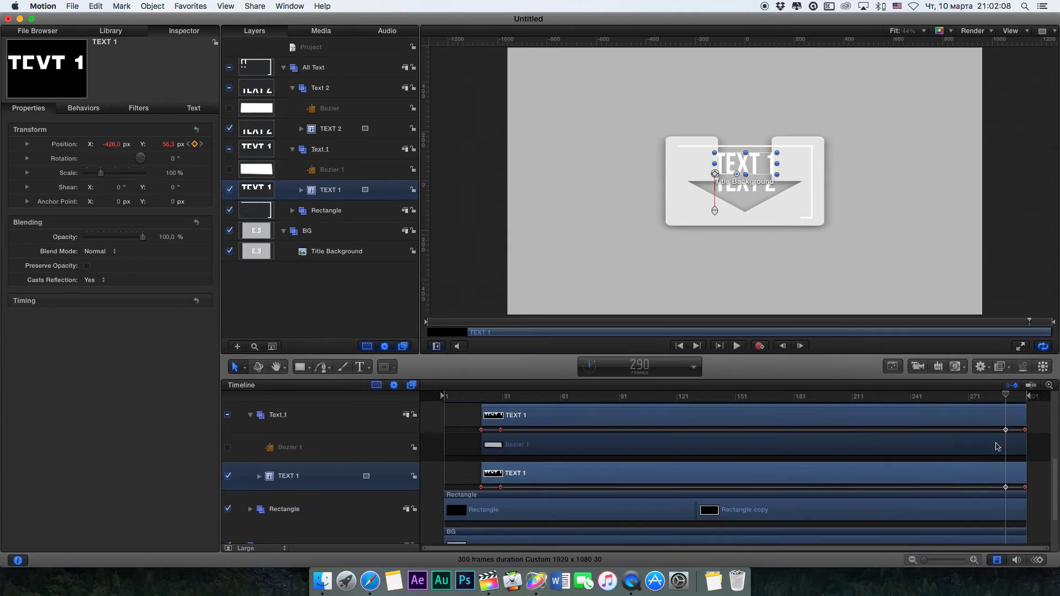
{"action": "scroll", "coordinate": [972, 427], "scroll_direction": "up", "scroll_amount": 1}
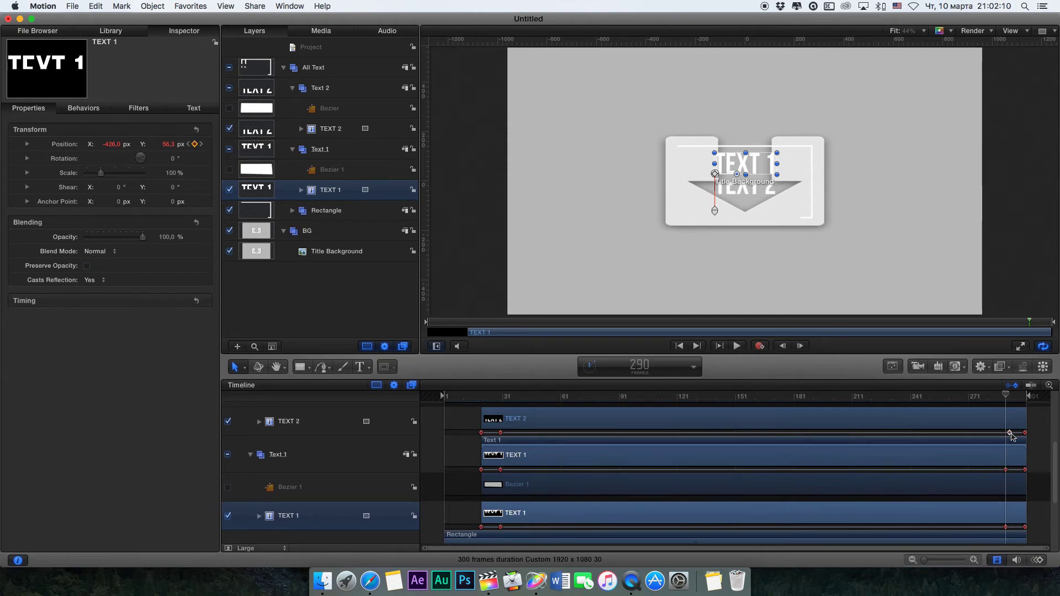
{"action": "left_click_drag", "start_coordinate": [1005, 433], "coordinate": [1004, 433]}
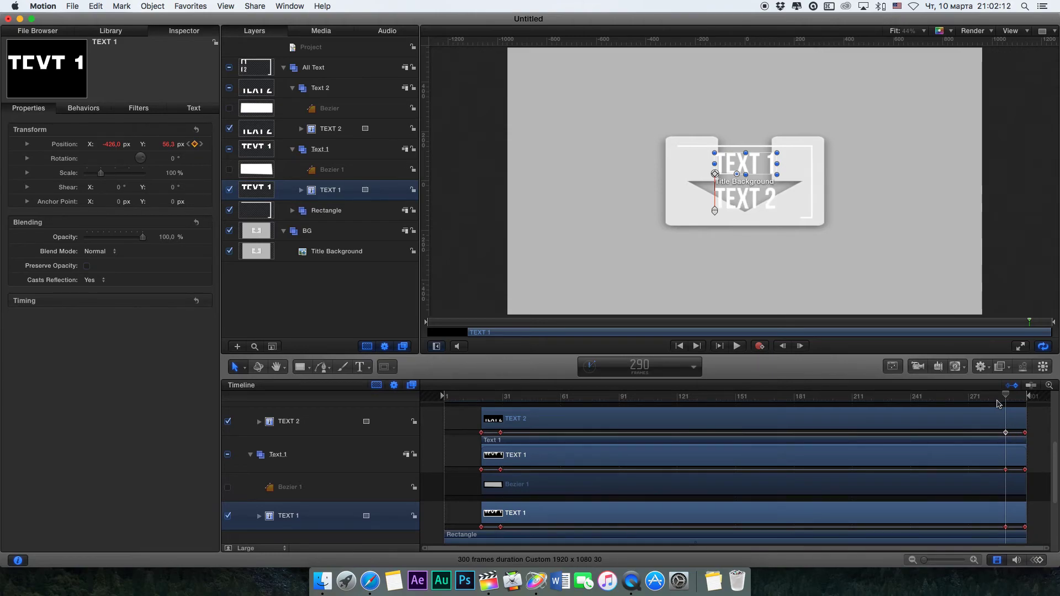
{"action": "key", "text": "space"}
{"action": "left_click", "coordinate": [970, 396]}
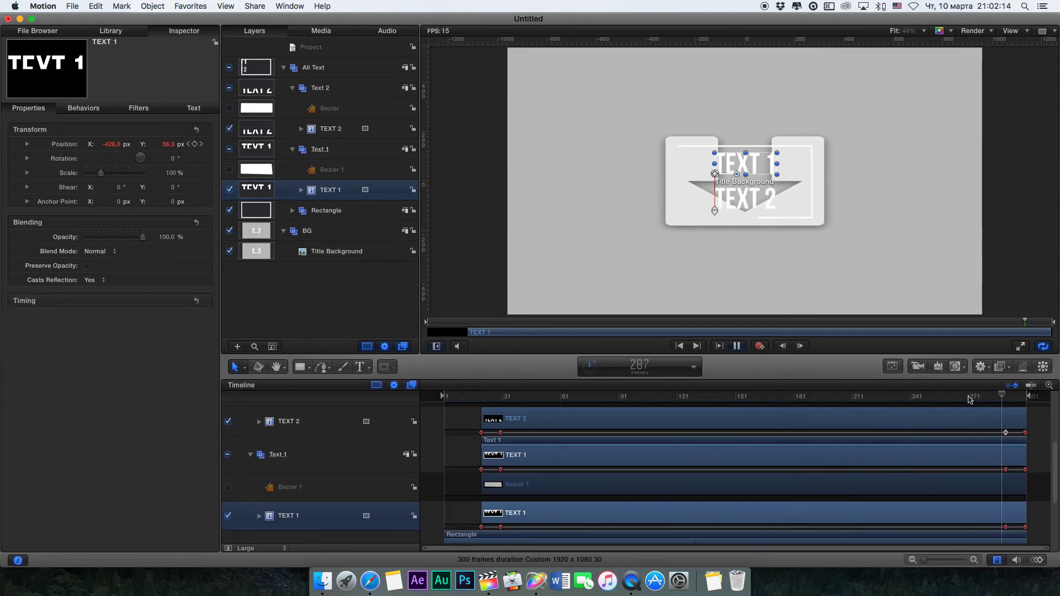
{"action": "key", "text": "space"}
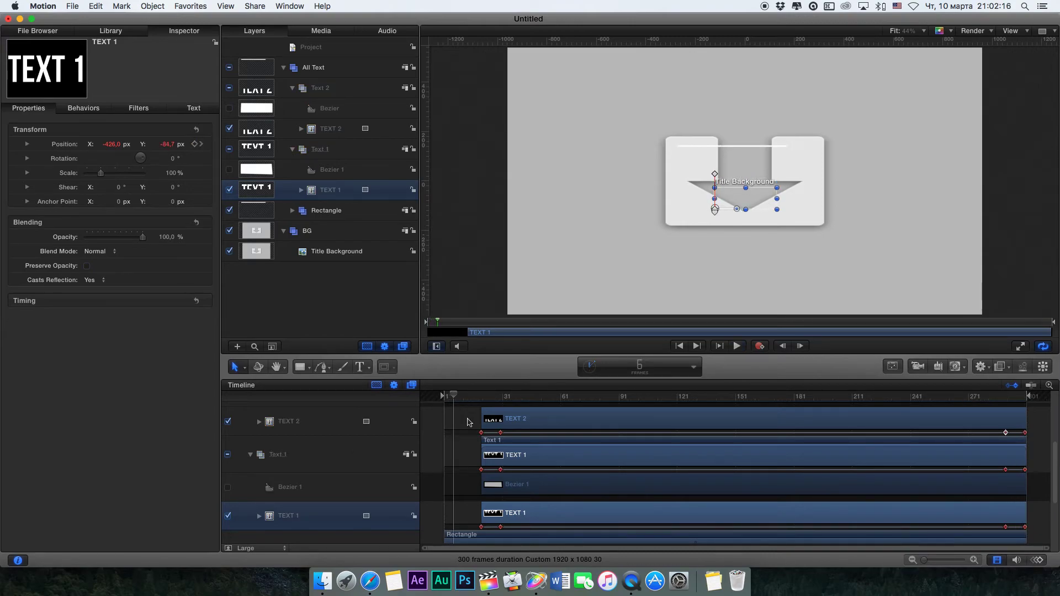
Scrub the playhead to about frame 30, where both texts appear
{"action": "scroll", "coordinate": [291, 418], "scroll_direction": "up", "scroll_amount": 5}
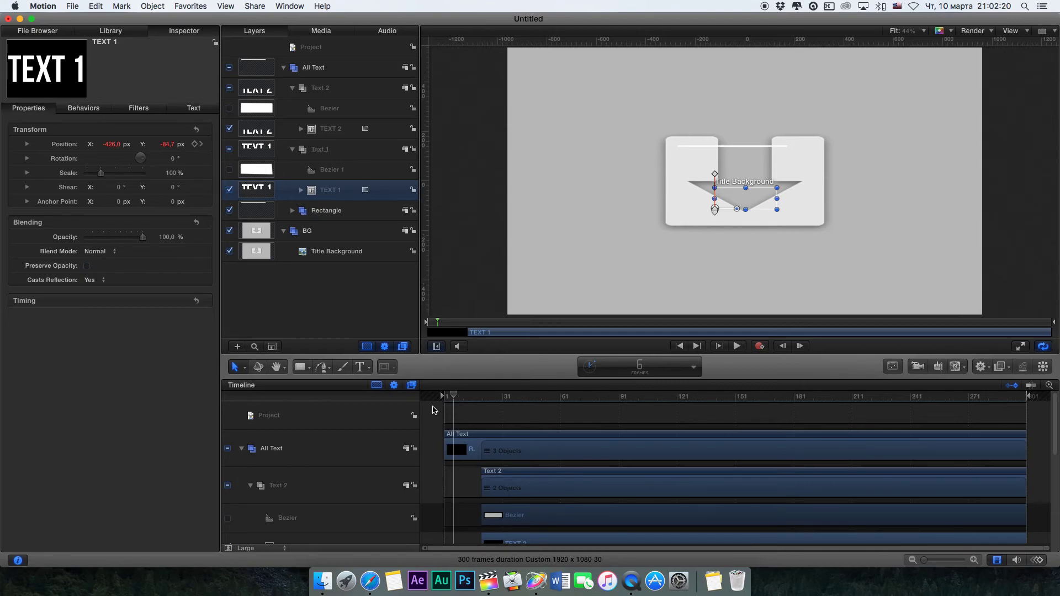
{"action": "left_click", "coordinate": [242, 449]}
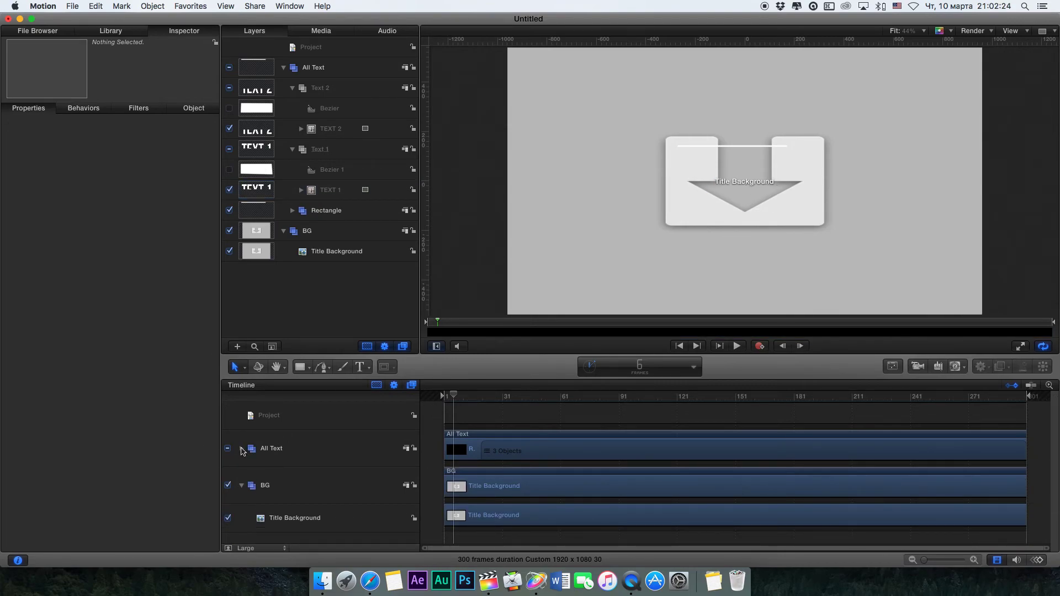
{"action": "left_click", "coordinate": [242, 450]}
{"action": "scroll", "coordinate": [431, 459], "scroll_direction": "down", "scroll_amount": 2}
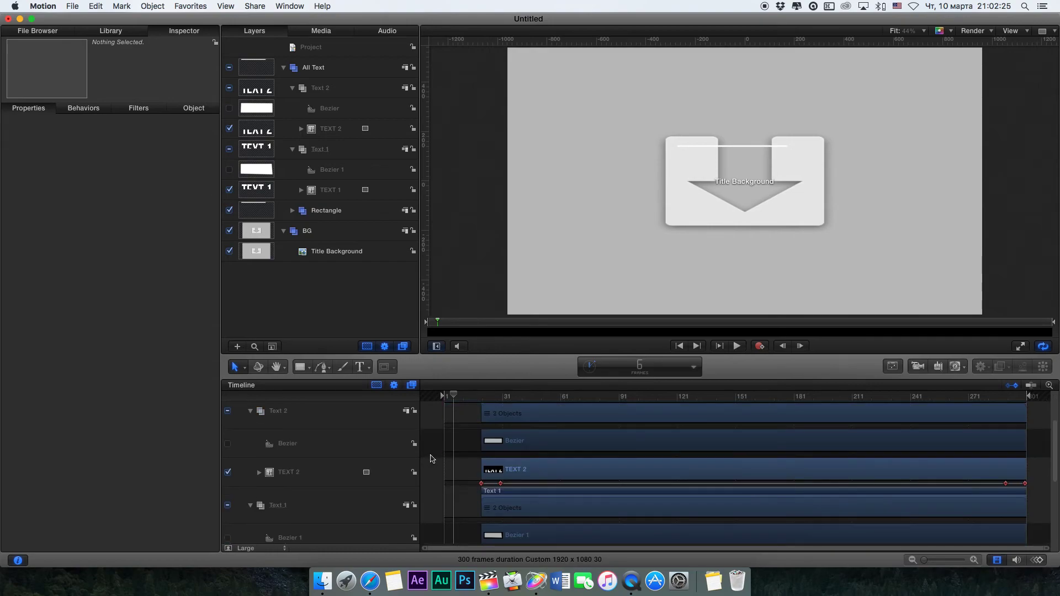
{"action": "left_click", "coordinate": [481, 397]}
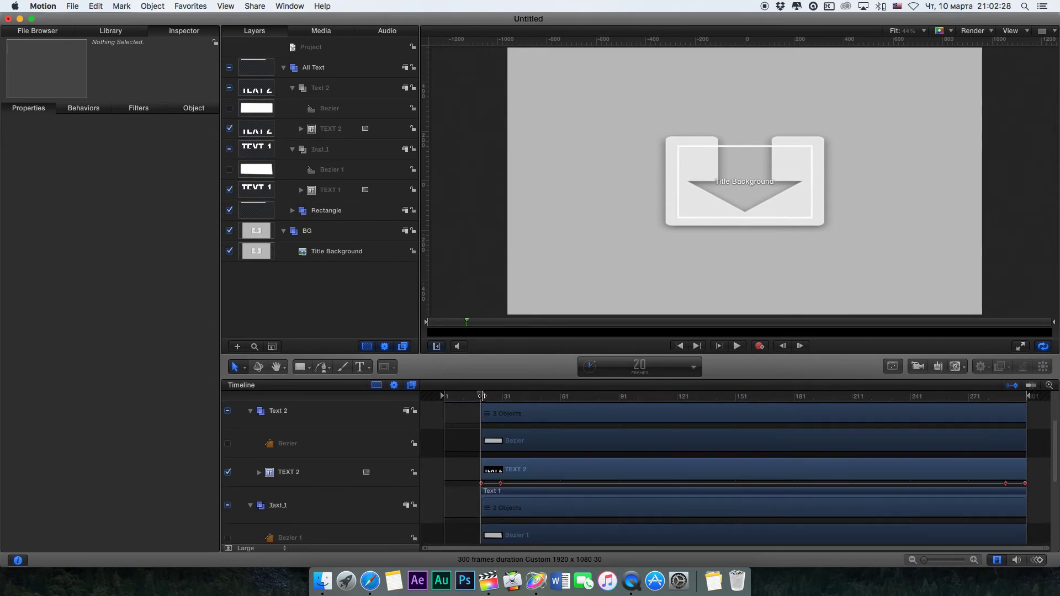
{"action": "left_click_drag", "start_coordinate": [482, 396], "coordinate": [500, 394]}
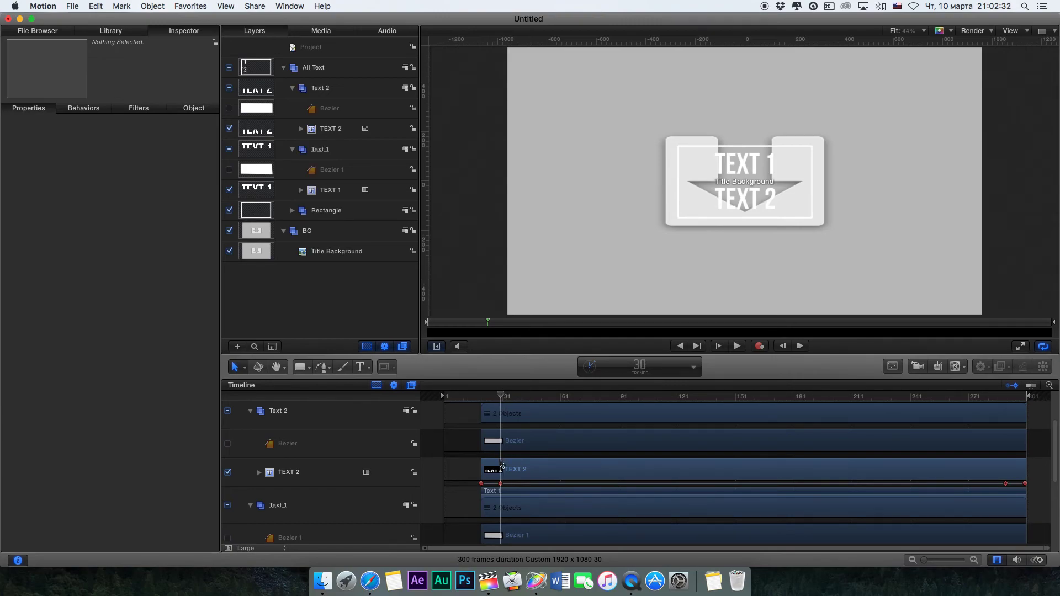
Add a Build In - Optional marker at frame 30
{"action": "scroll", "coordinate": [503, 423], "scroll_direction": "up", "scroll_amount": 3}
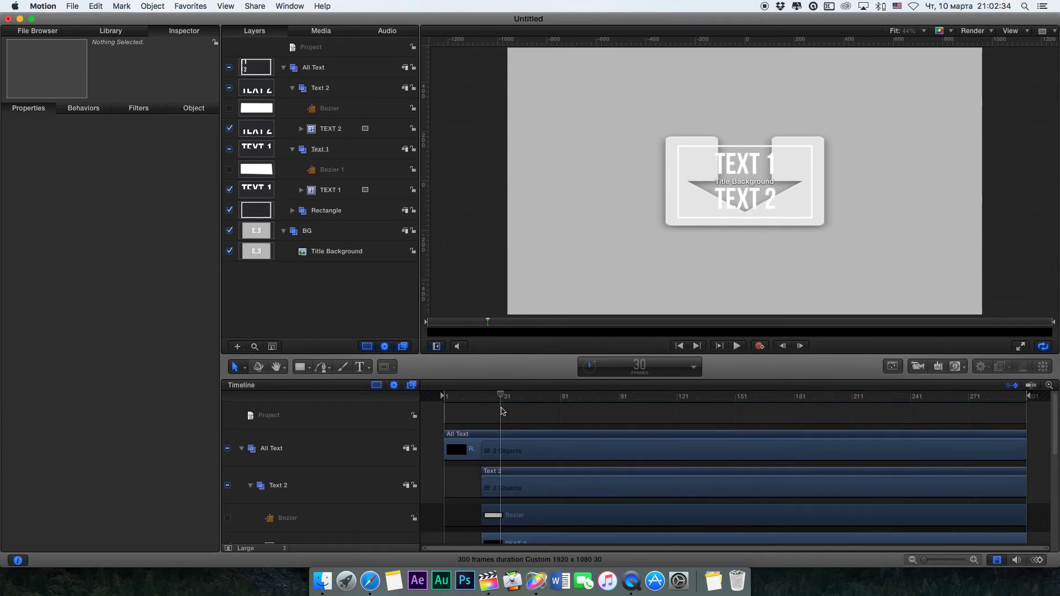
{"action": "right_click", "coordinate": [505, 406]}
{"action": "left_click", "coordinate": [505, 406]}
{"action": "right_click", "coordinate": [501, 403]}
{"action": "left_click", "coordinate": [516, 404]}
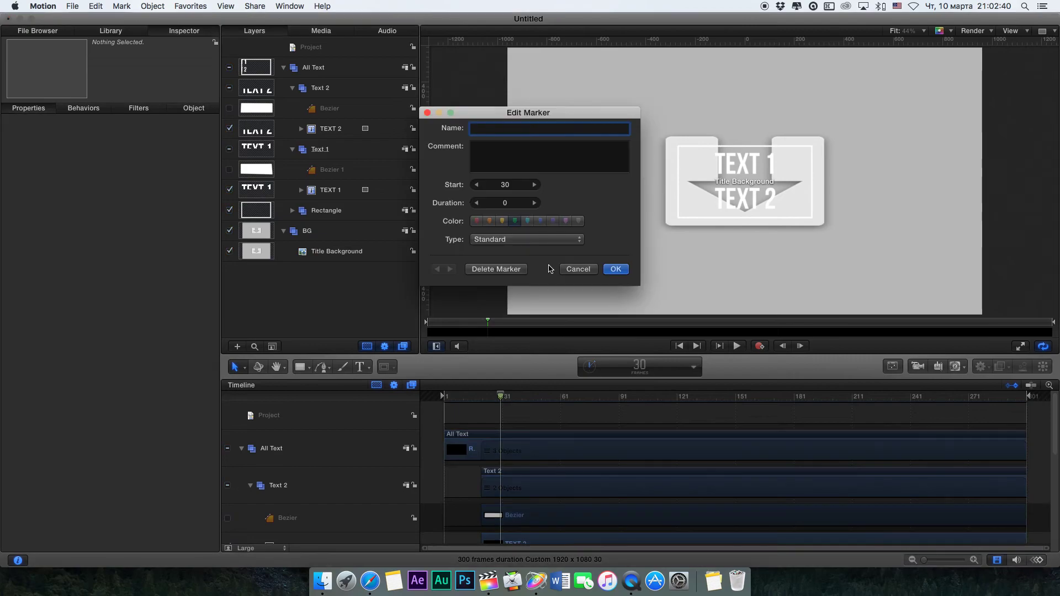
{"action": "left_click", "coordinate": [531, 240]}
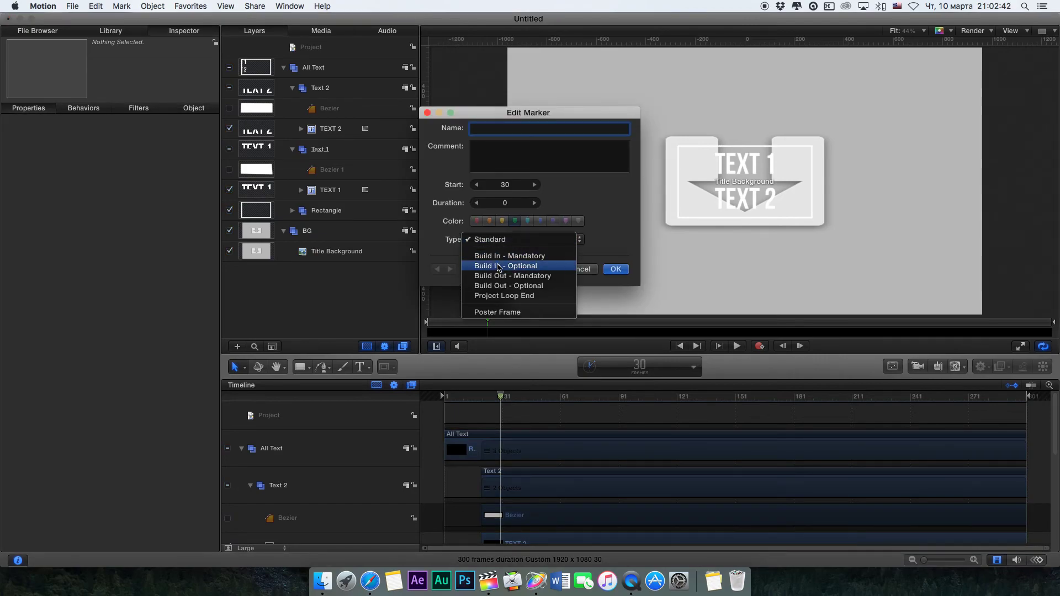
{"action": "left_click", "coordinate": [499, 270]}
{"action": "left_click", "coordinate": [608, 271]}
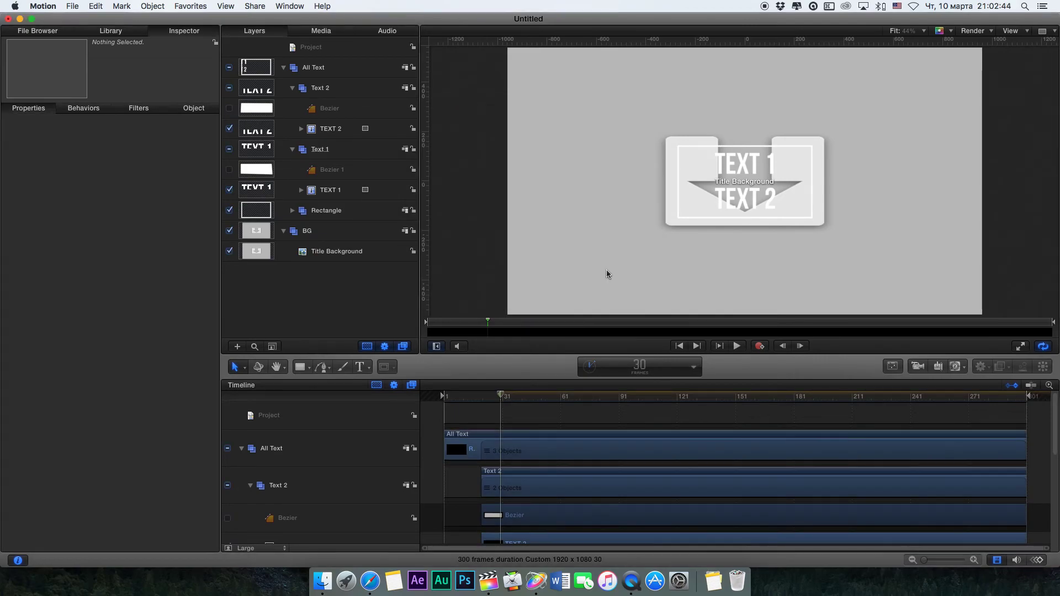
Add a Build Out - Optional marker at frame 280
{"action": "left_click_drag", "start_coordinate": [1002, 401], "coordinate": [988, 399]}
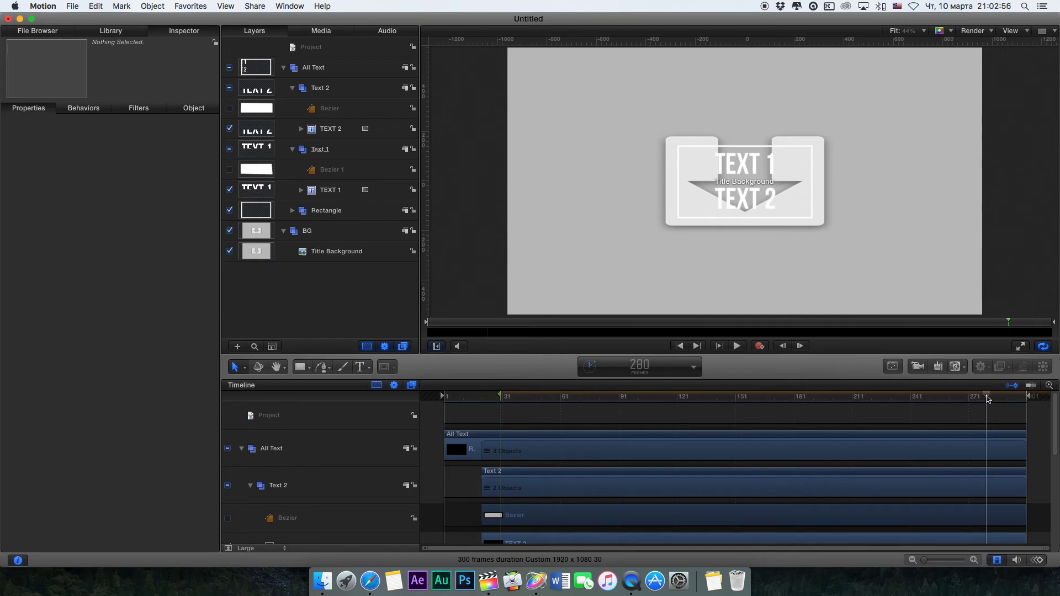
{"action": "right_click", "coordinate": [988, 399]}
{"action": "left_click", "coordinate": [979, 407]}
{"action": "right_click", "coordinate": [989, 399]}
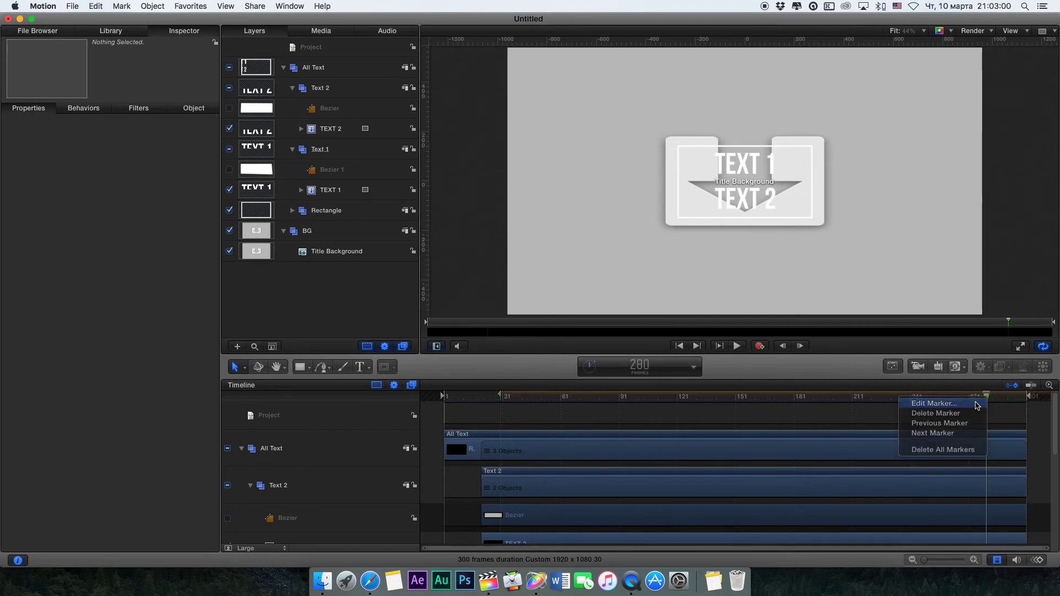
{"action": "left_click", "coordinate": [928, 405]}
{"action": "left_click", "coordinate": [532, 238]}
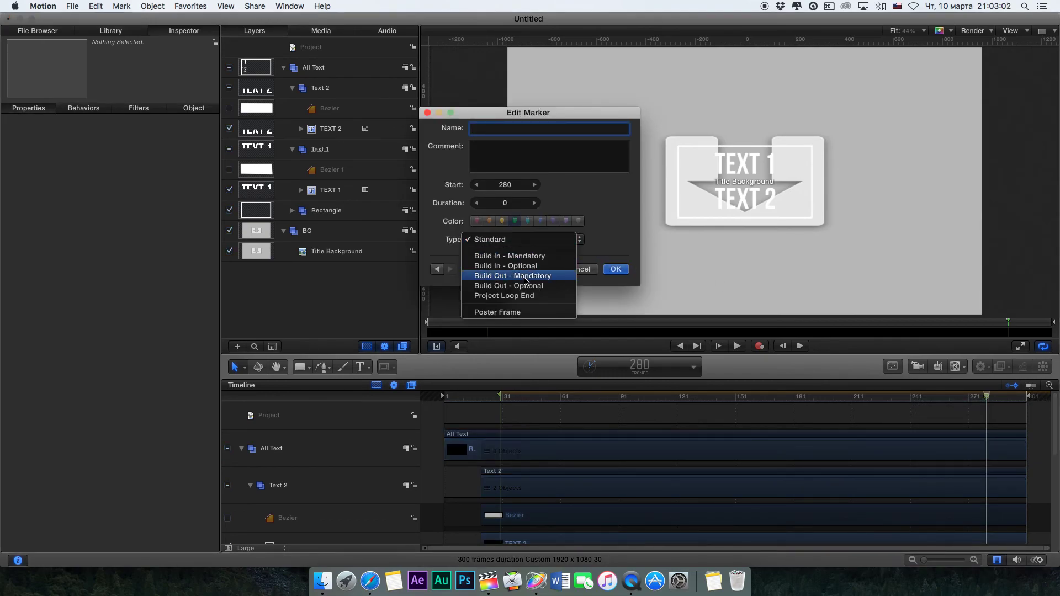
{"action": "left_click", "coordinate": [525, 285]}
{"action": "left_click", "coordinate": [616, 269]}
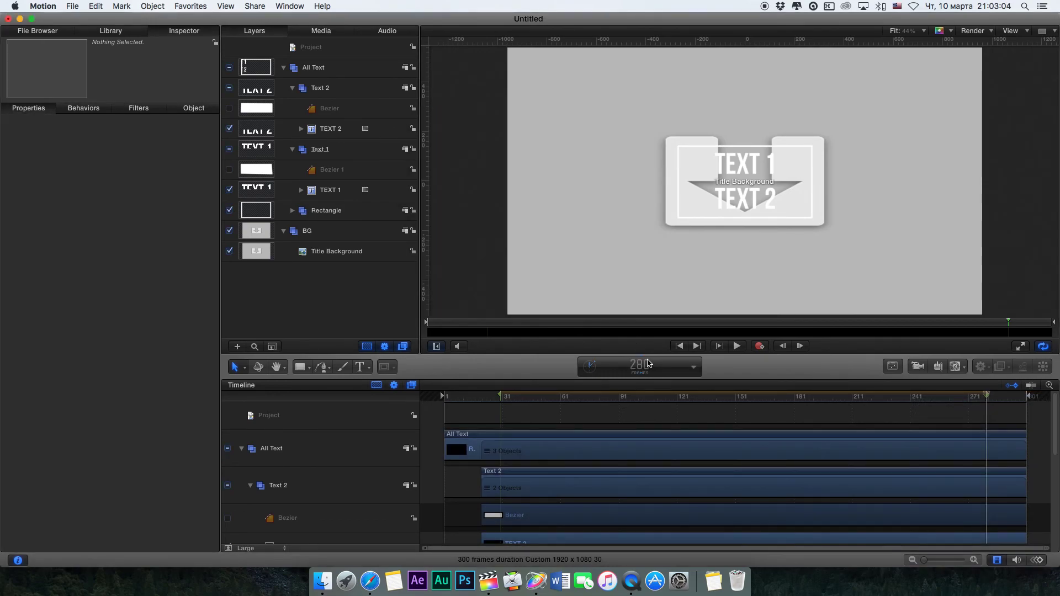
{"action": "key", "text": "space"}
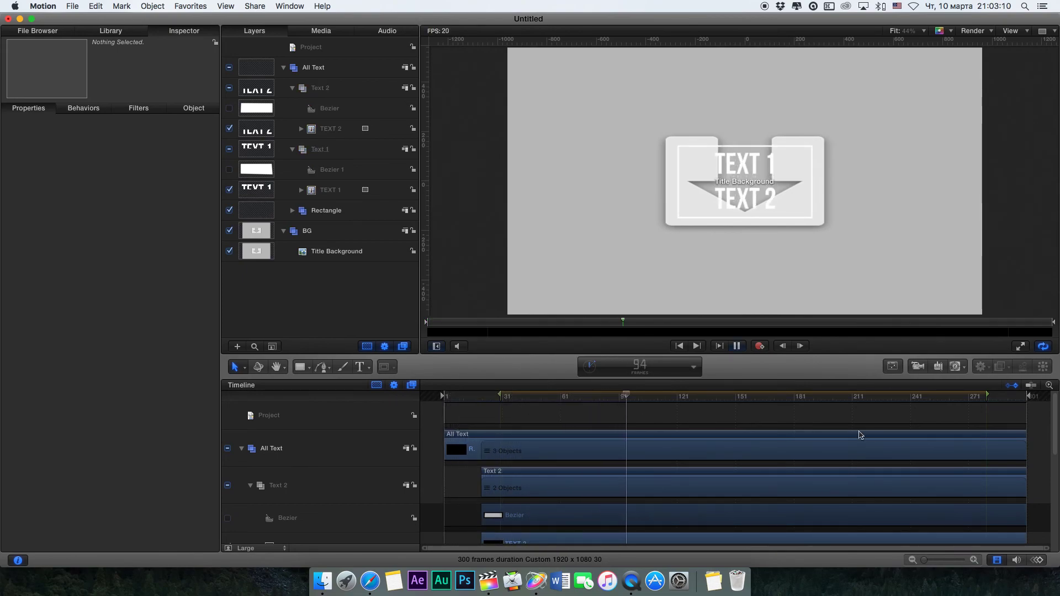
{"action": "left_click", "coordinate": [972, 396]}
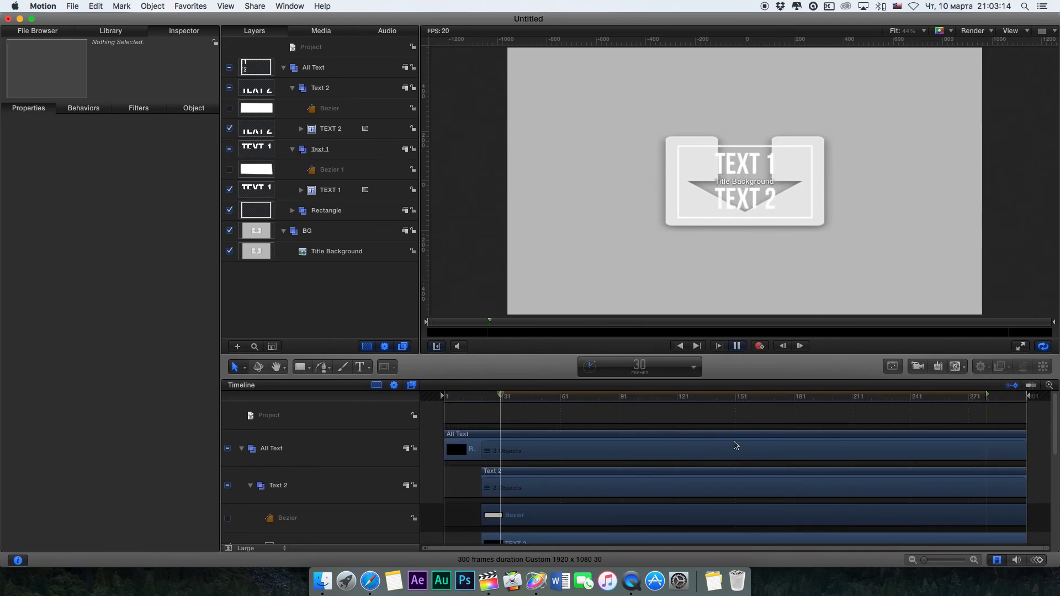
{"action": "key", "text": "space"}
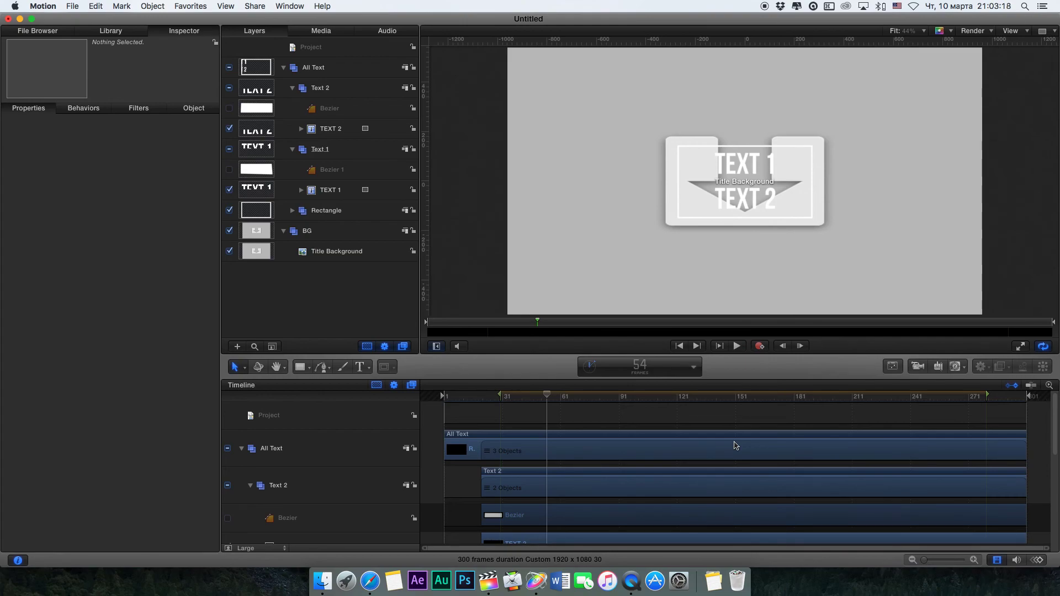
Start Publish Template and name the template TEXT MASK
{"action": "left_click", "coordinate": [71, 6]}
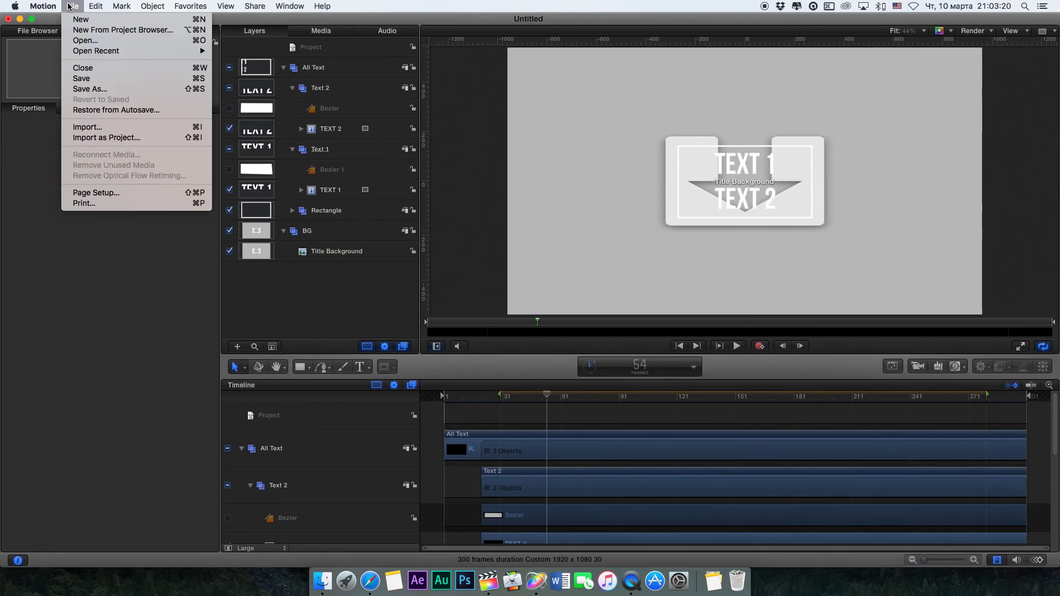
{"action": "left_click", "coordinate": [100, 89], "text": "alt"}
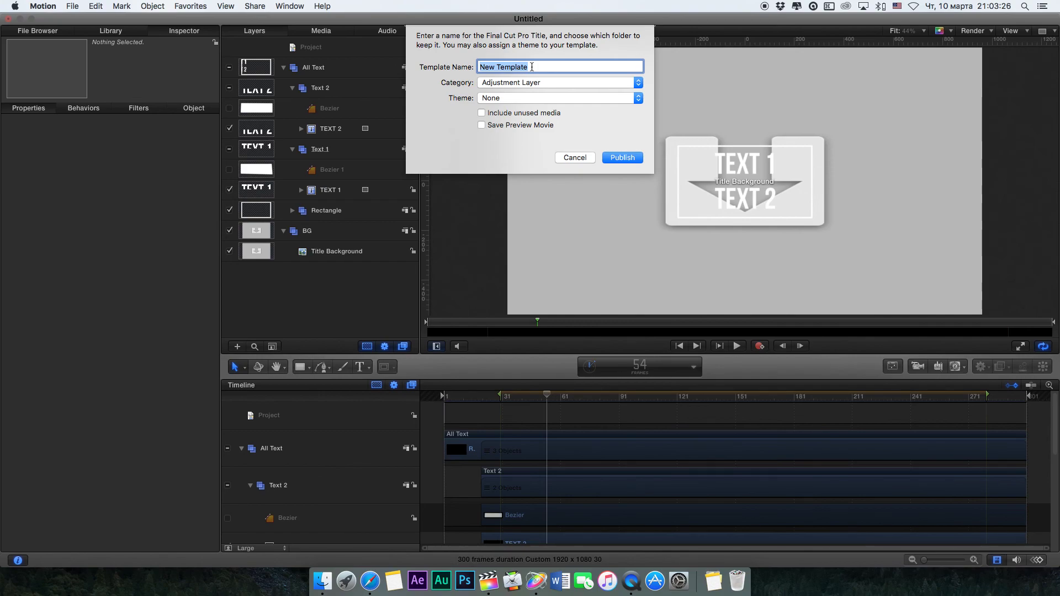
{"action": "type", "text": "TEXT "}
{"action": "type", "text": "MASK"}
Set category Titles, theme None, include unused media and preview movie, then publish
{"action": "left_click", "coordinate": [565, 84]}
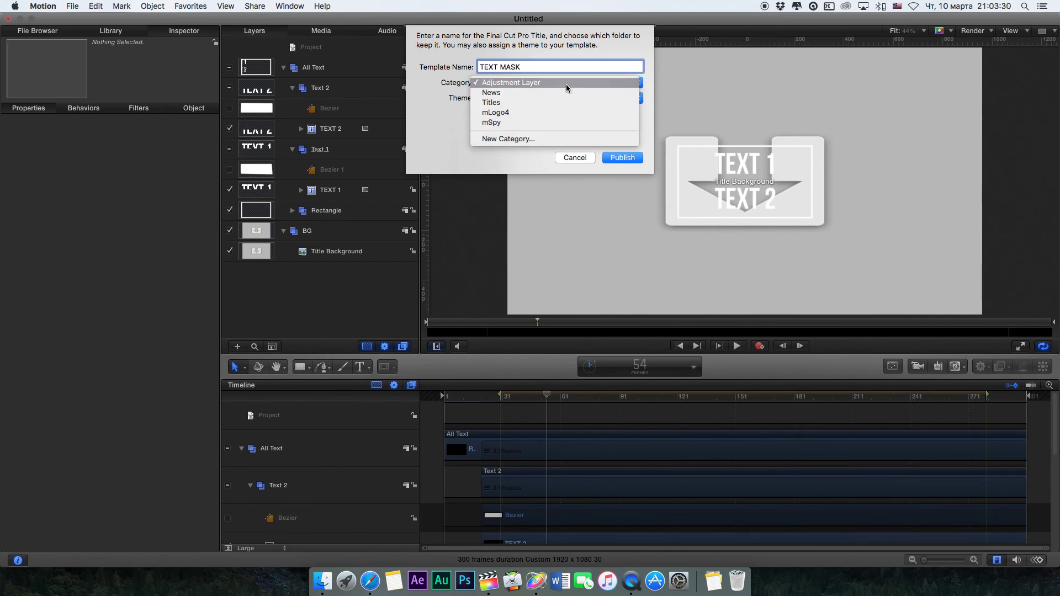
{"action": "left_click", "coordinate": [522, 101]}
{"action": "left_click", "coordinate": [520, 99]}
{"action": "left_click", "coordinate": [500, 109]}
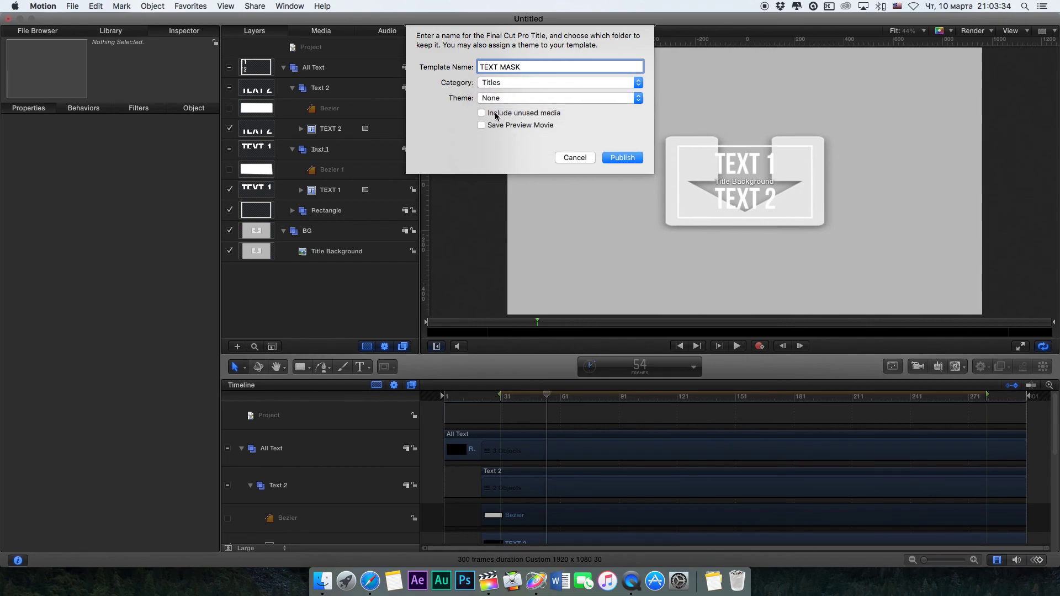
{"action": "left_click", "coordinate": [482, 112]}
{"action": "left_click", "coordinate": [481, 125]}
{"action": "left_click", "coordinate": [616, 158]}
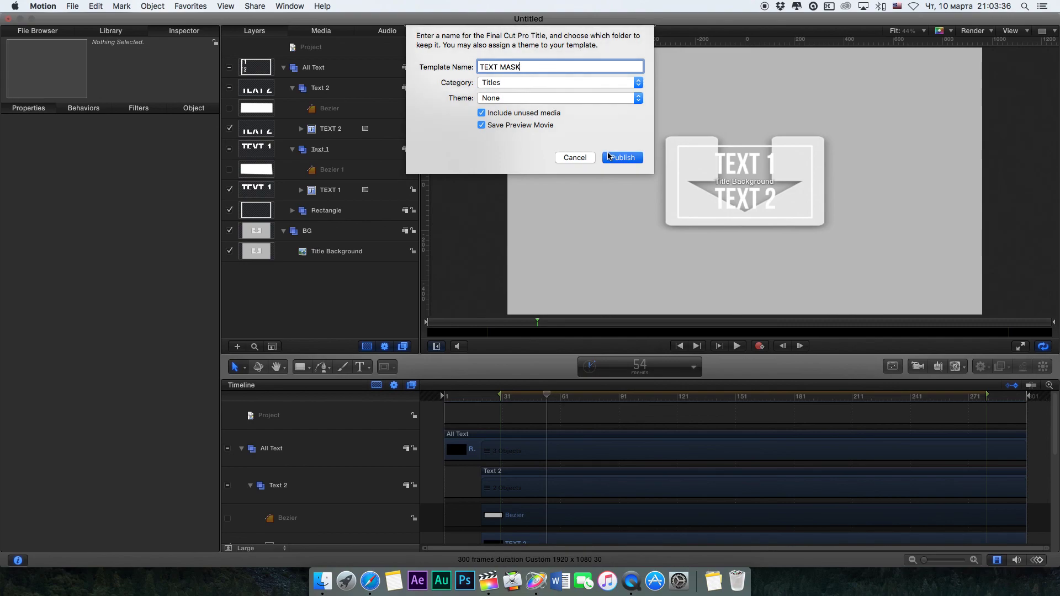